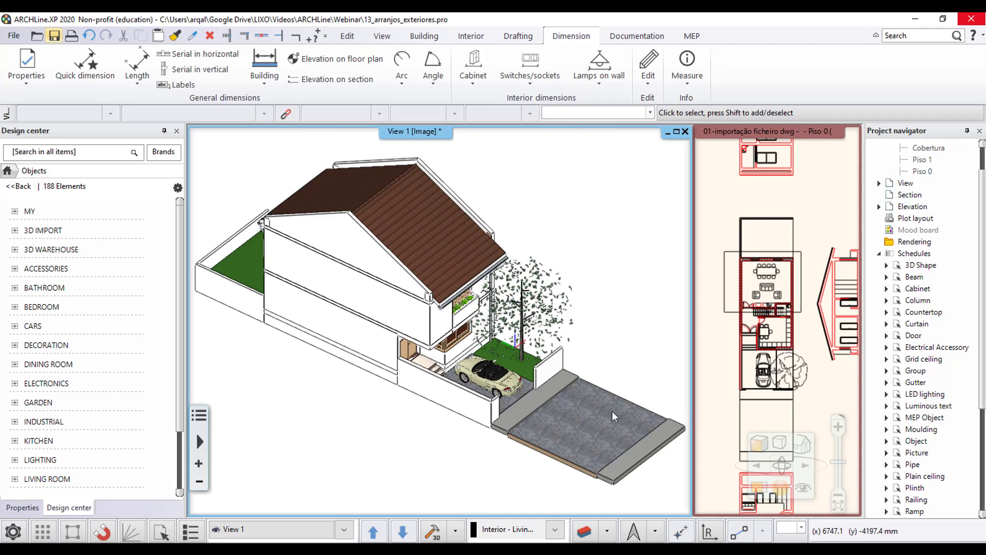
Make the Piso 0 floor plan the active view.
left_click(776, 242)
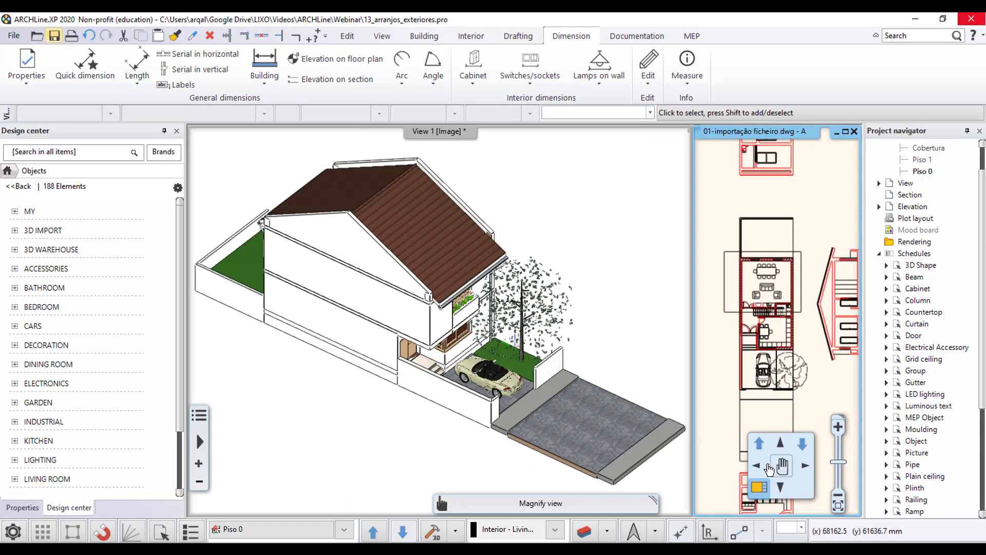
Swap the plan into the main window and zoom in on the central house ground floor.
left_click(765, 494)
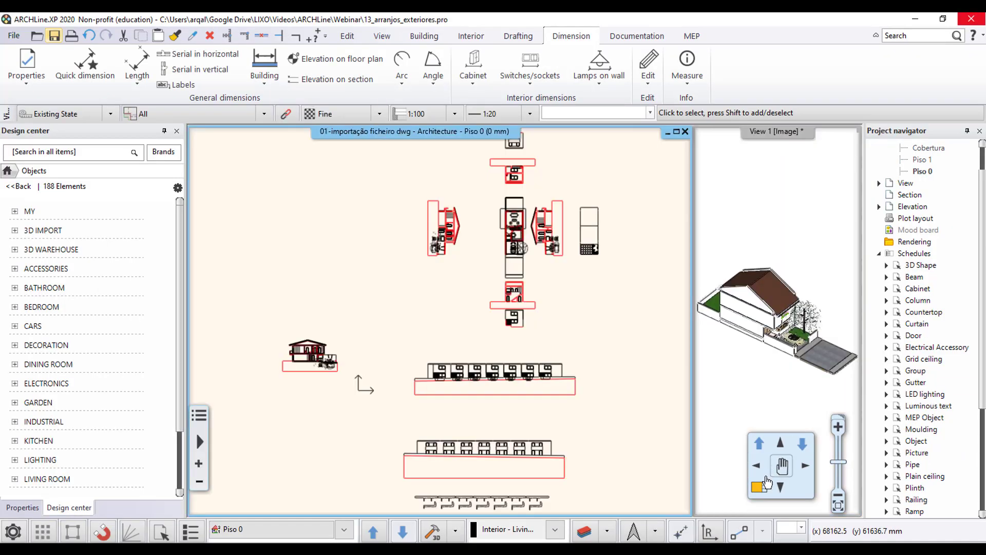
left_click(466, 141)
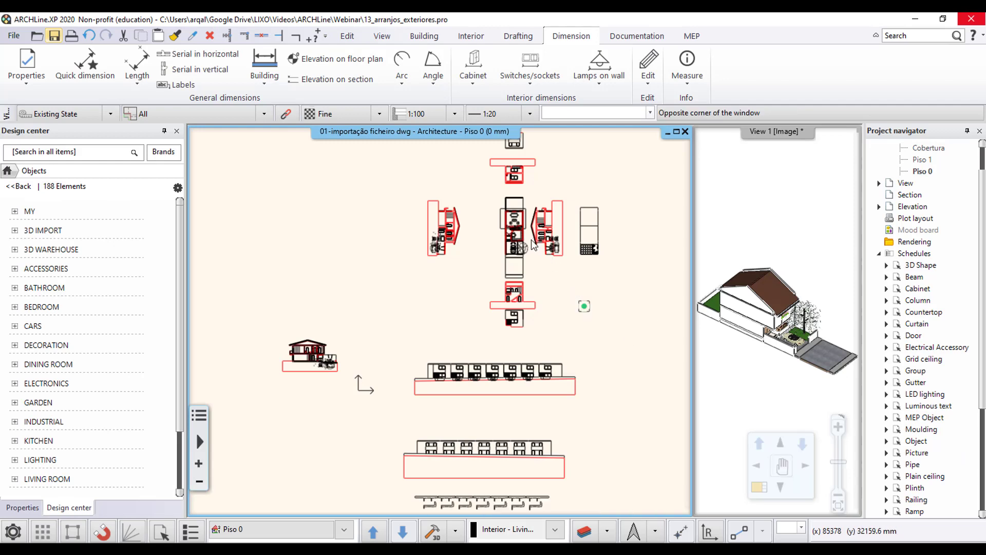
left_click(583, 304)
scroll(423, 356, "up", 2)
scroll(454, 313, "up", 2)
scroll(457, 319, "up", 2)
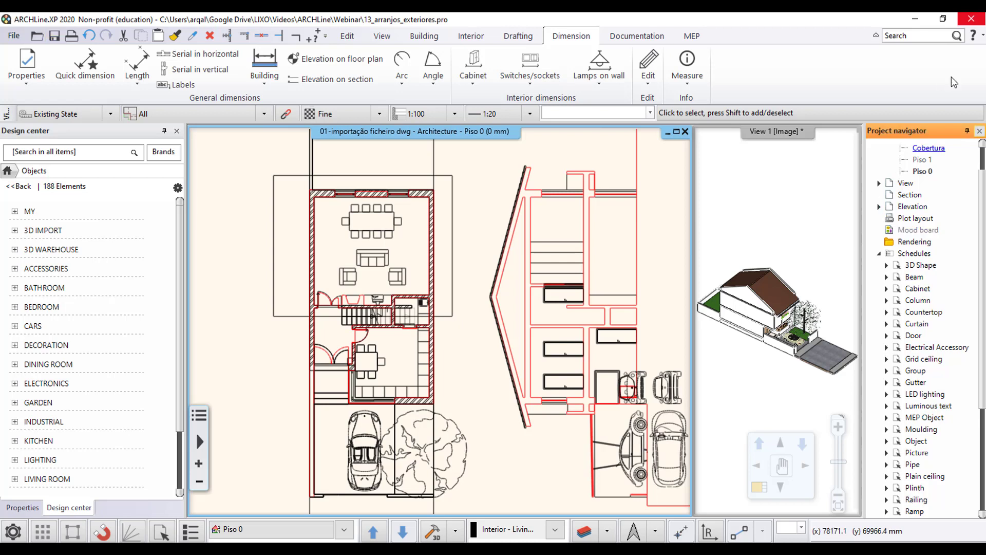
left_click(979, 131)
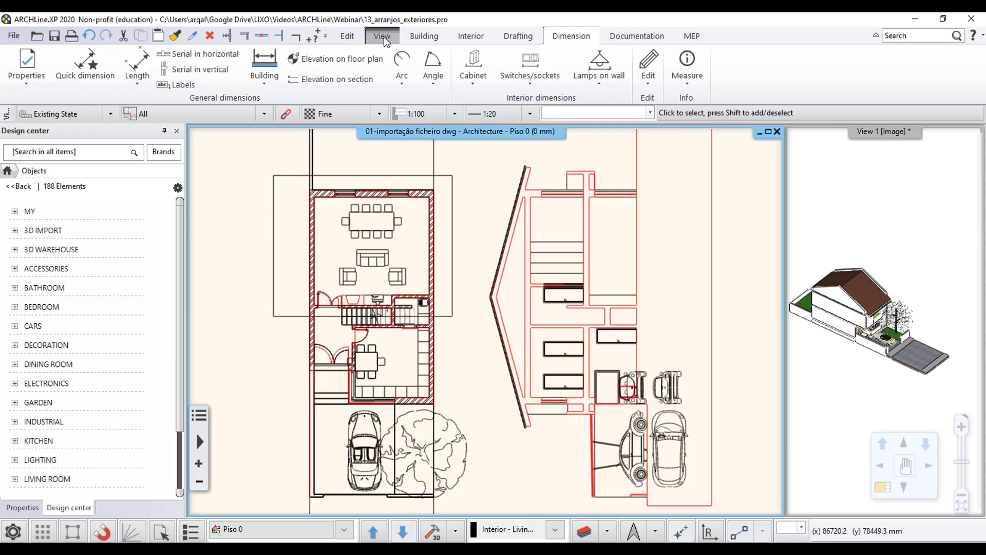
left_click(384, 36)
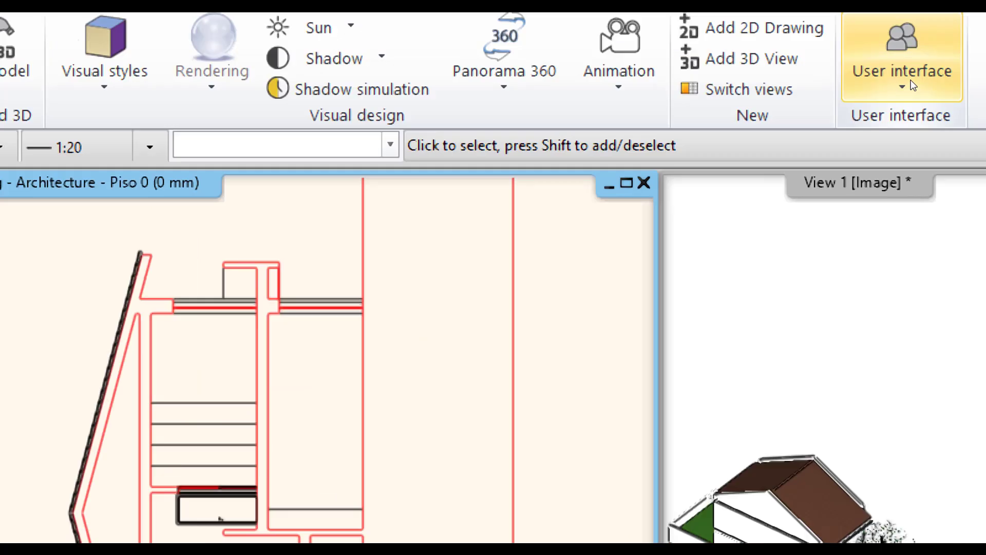
left_click(912, 83)
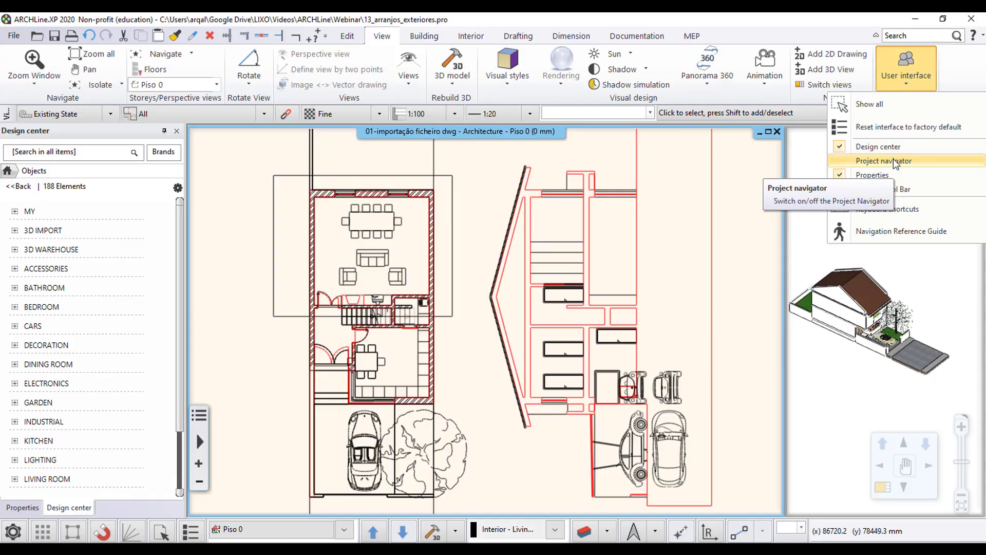
left_click(893, 161)
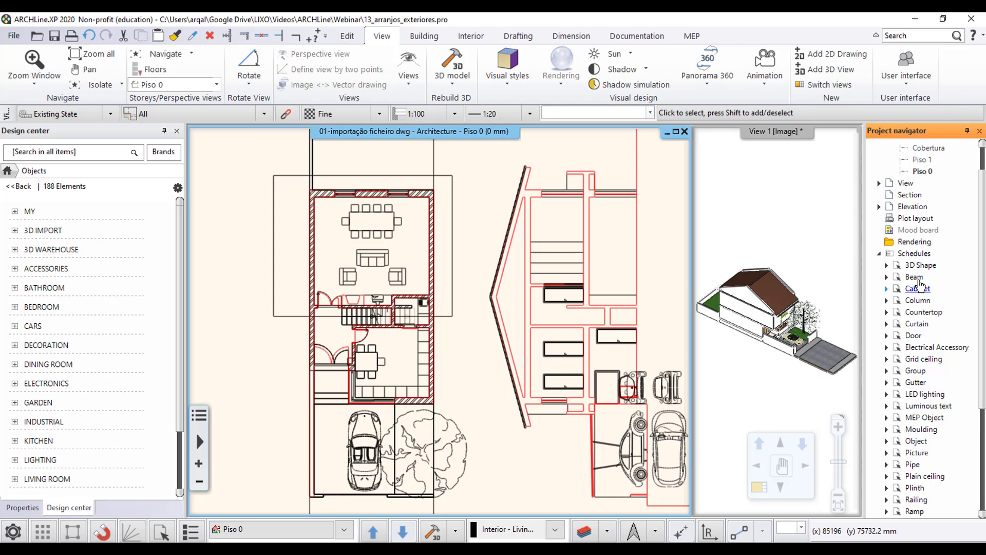
left_click(907, 195)
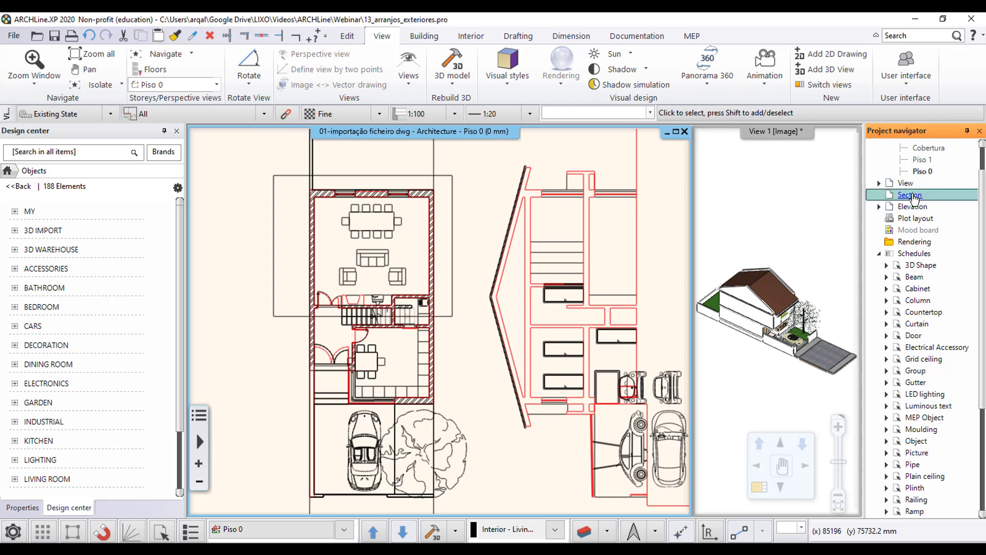
right_click(911, 198)
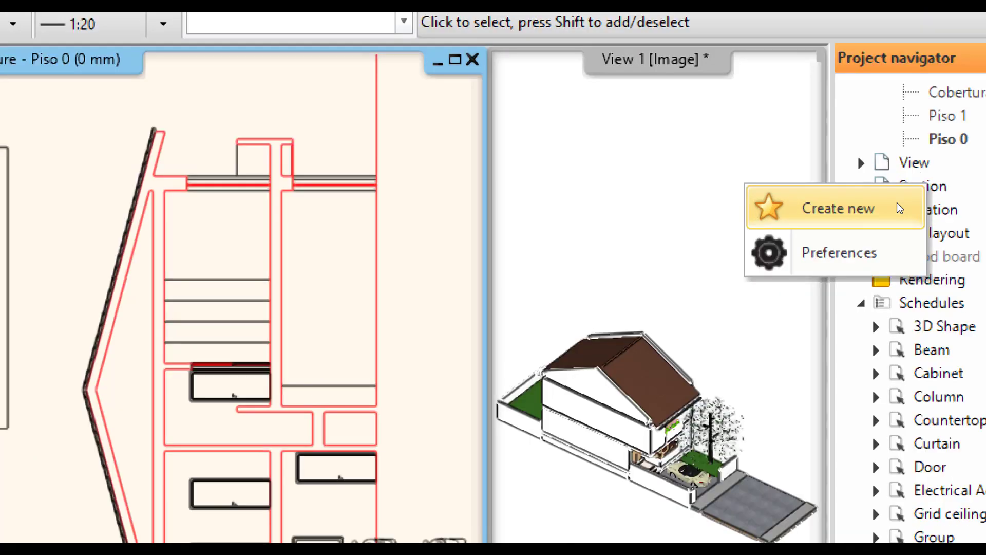
left_click(878, 167)
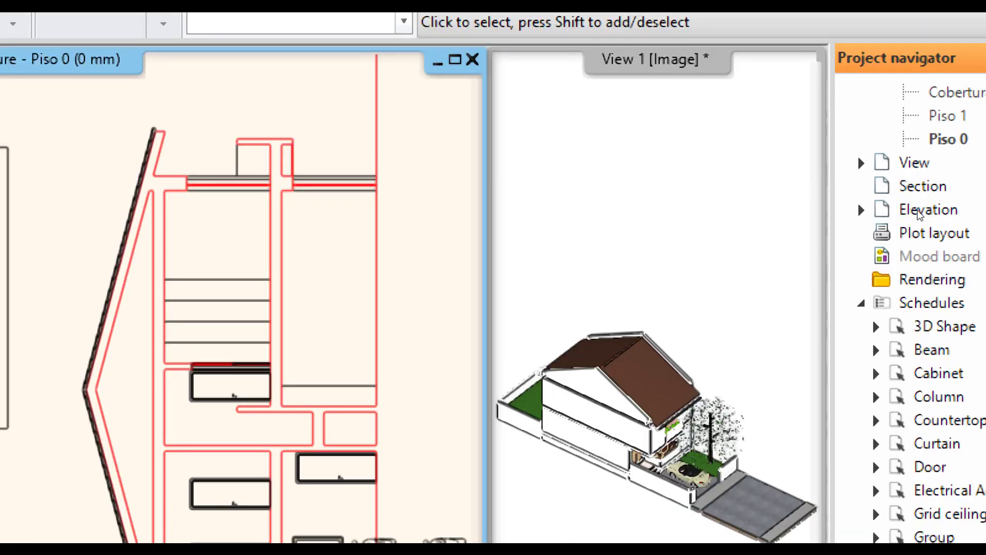
left_click(919, 186)
right_click(920, 186)
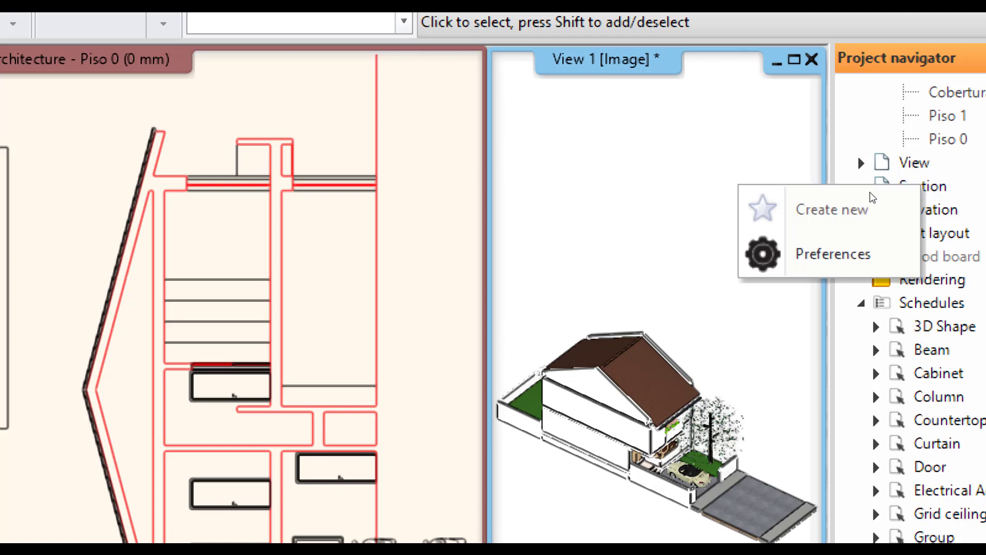
left_click(876, 161)
key("super+period")
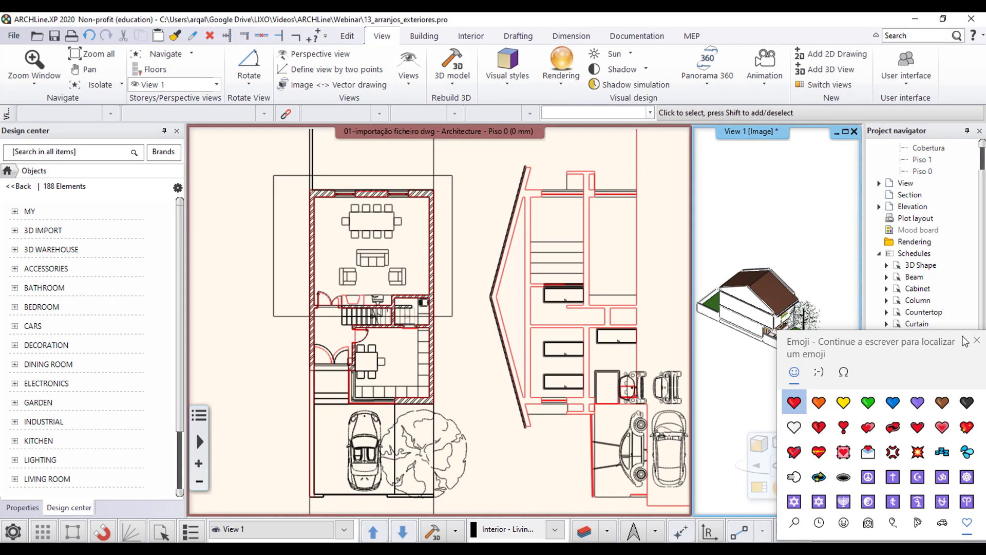
left_click(976, 340)
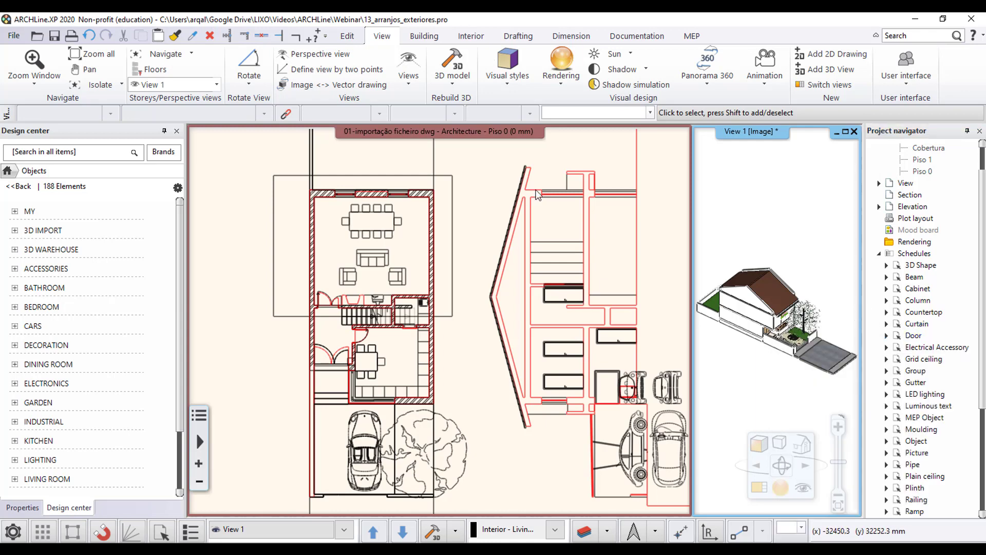
Start Documentation > Section > Define section and set the label text style to Arial 200.
left_click(631, 41)
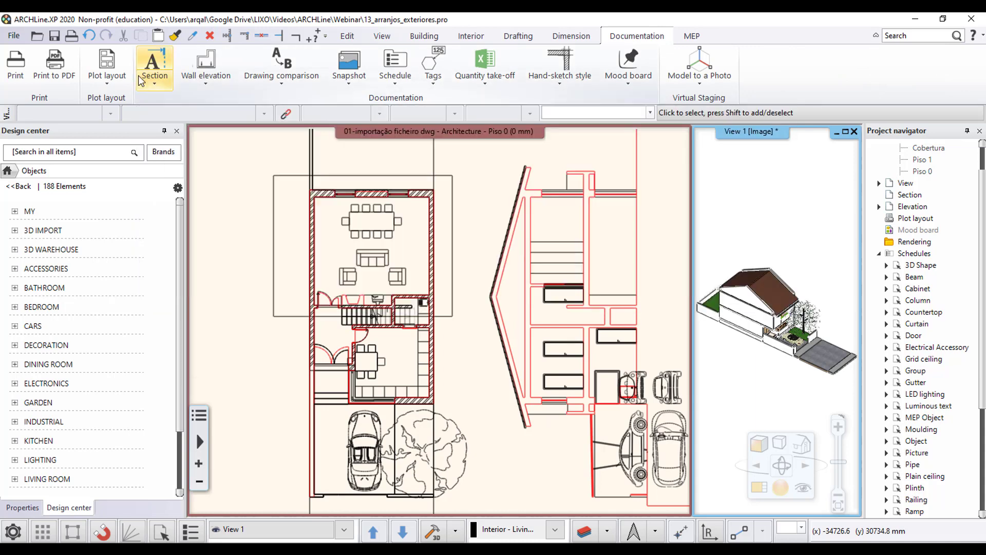
left_click(155, 83)
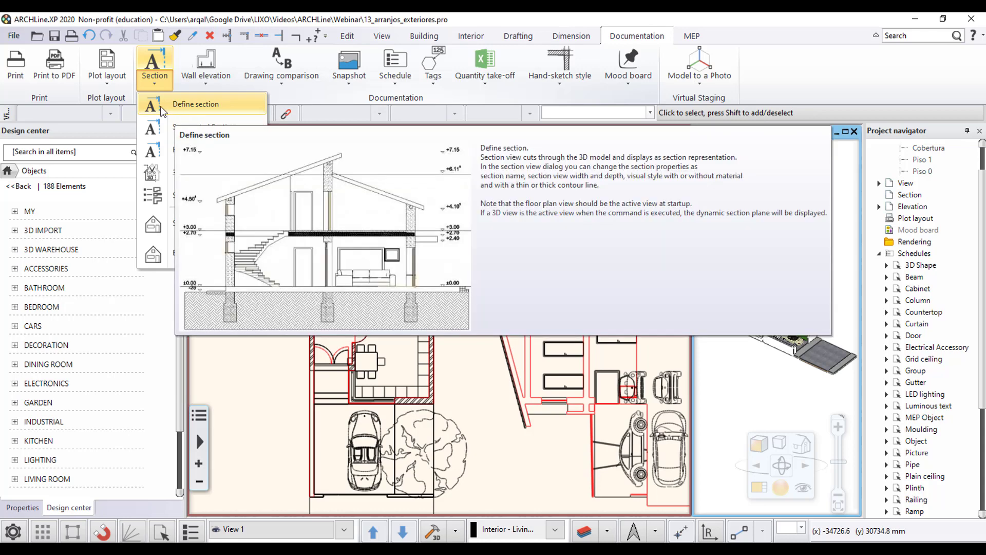
left_click(163, 109)
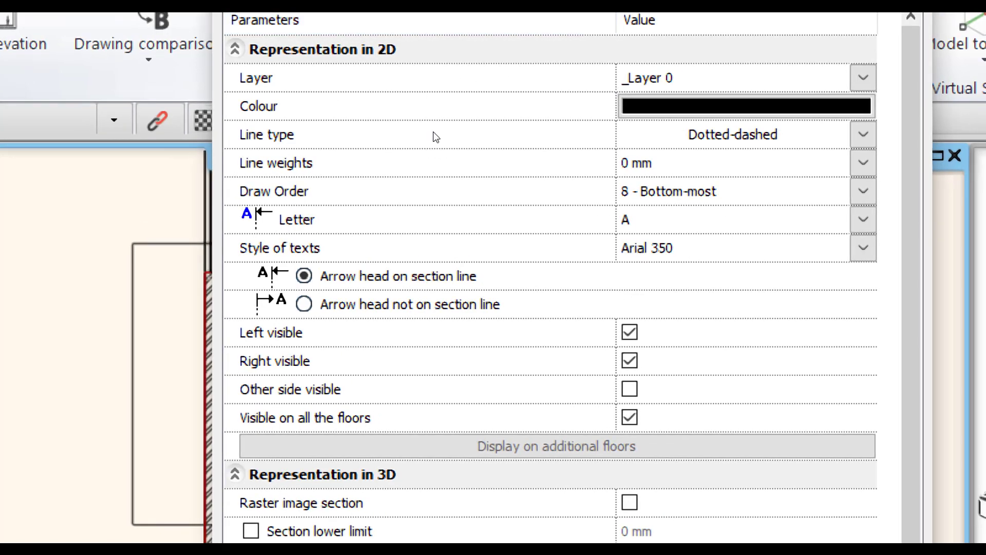
key("Tab")
key("Tab")
key("alt+Down")
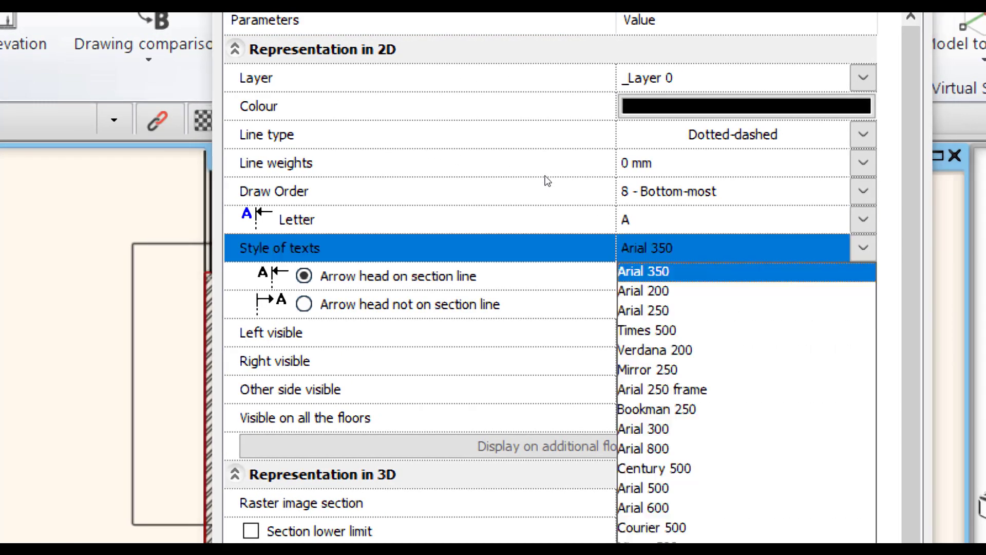
key("Down")
key("Return")
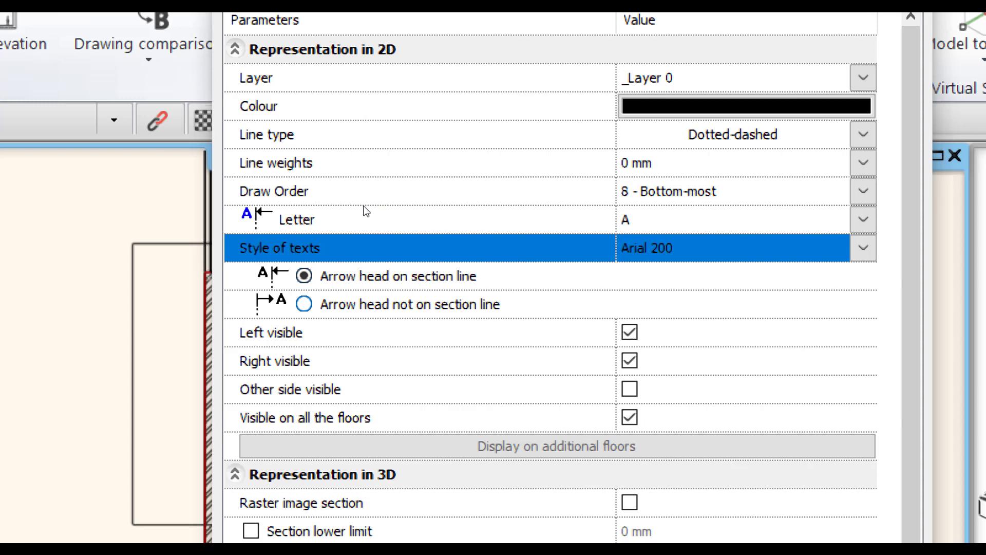
Place arrowheads off the section line, turn on Hatch on section, and confirm the settings.
key("Down")
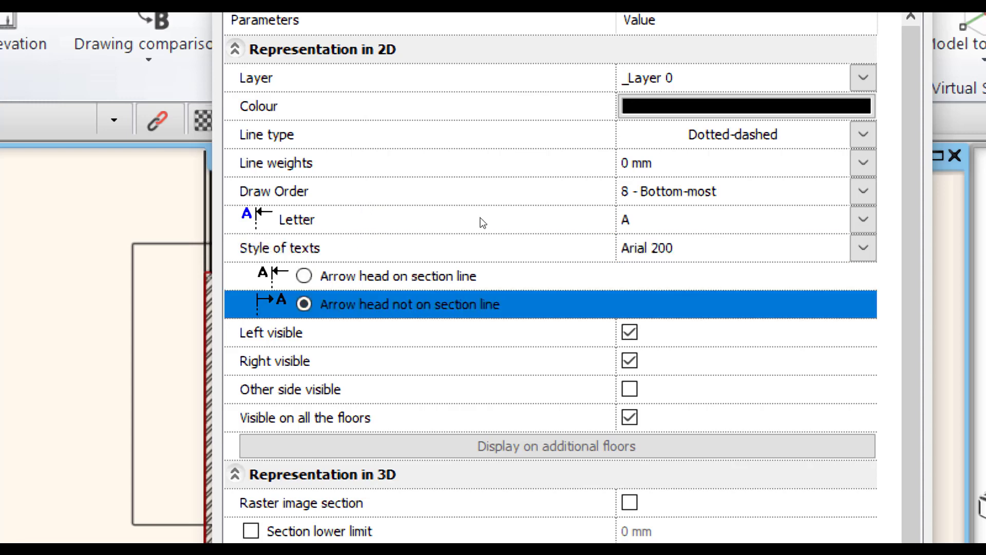
scroll(483, 223, "down", 3)
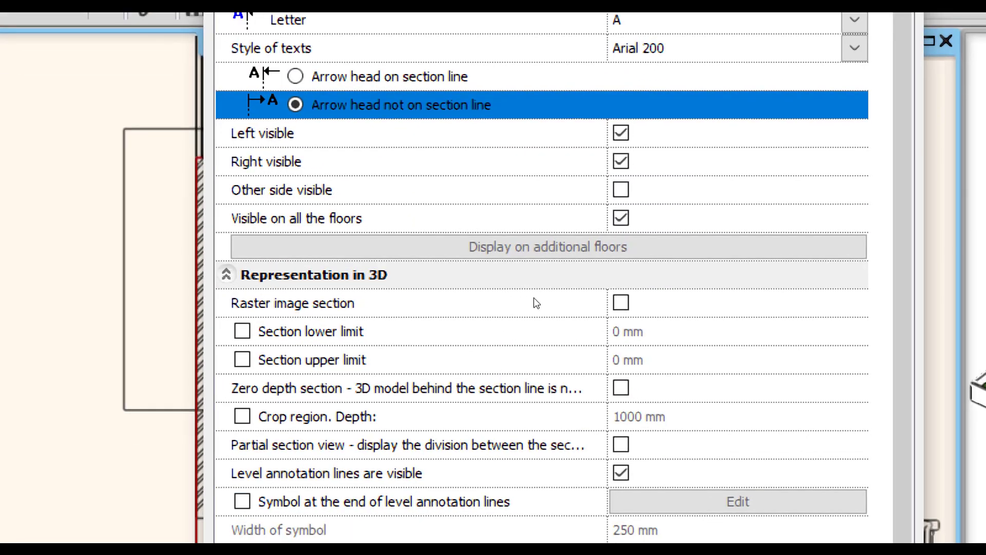
scroll(481, 296, "down", 3)
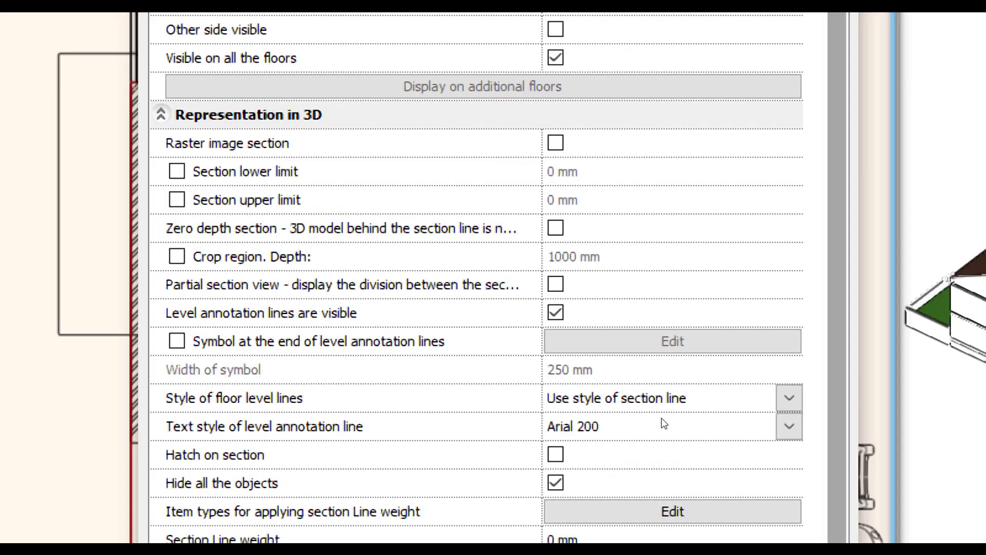
scroll(504, 387, "down", 3)
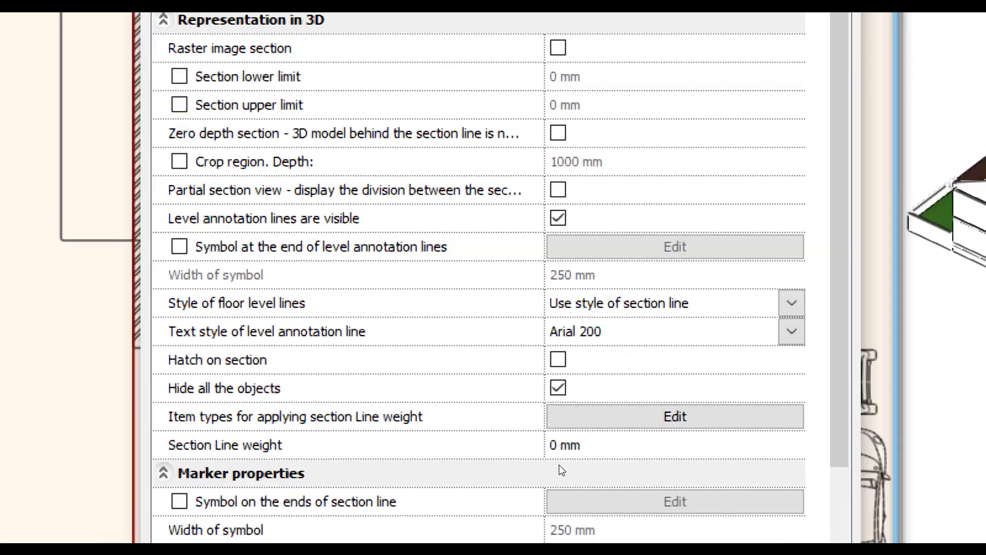
left_click(397, 376)
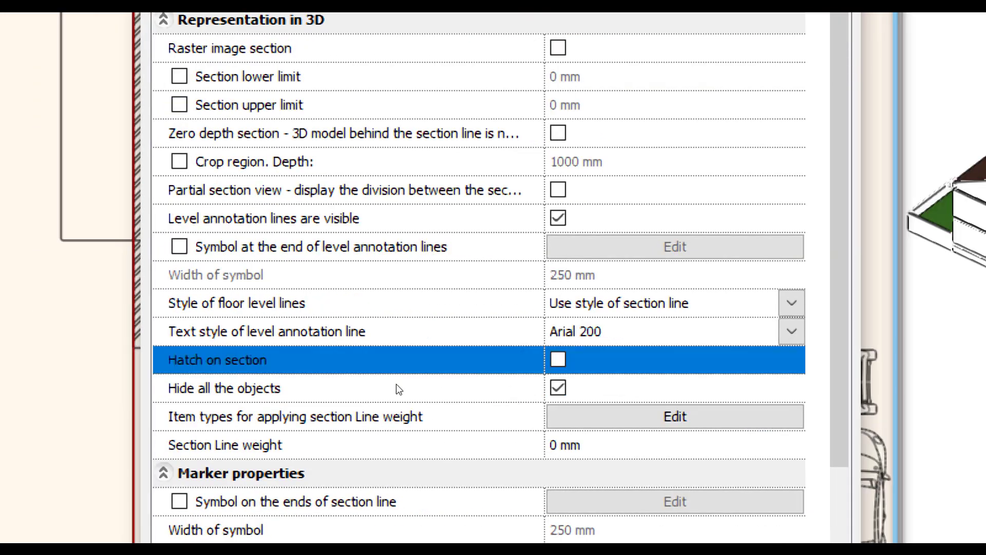
left_click(393, 389)
left_click(370, 371)
key("space")
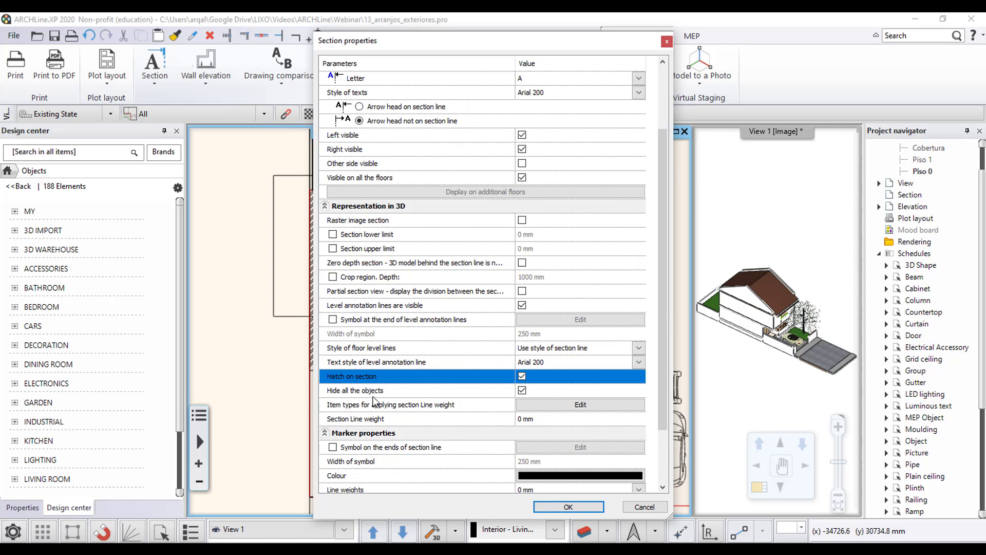
left_click(368, 395)
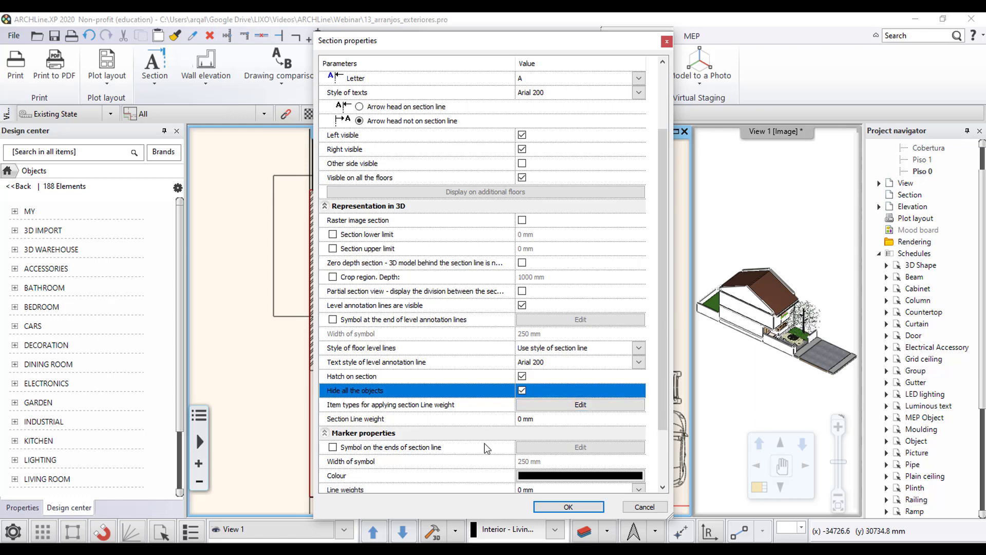
scroll(508, 342, "down", 2)
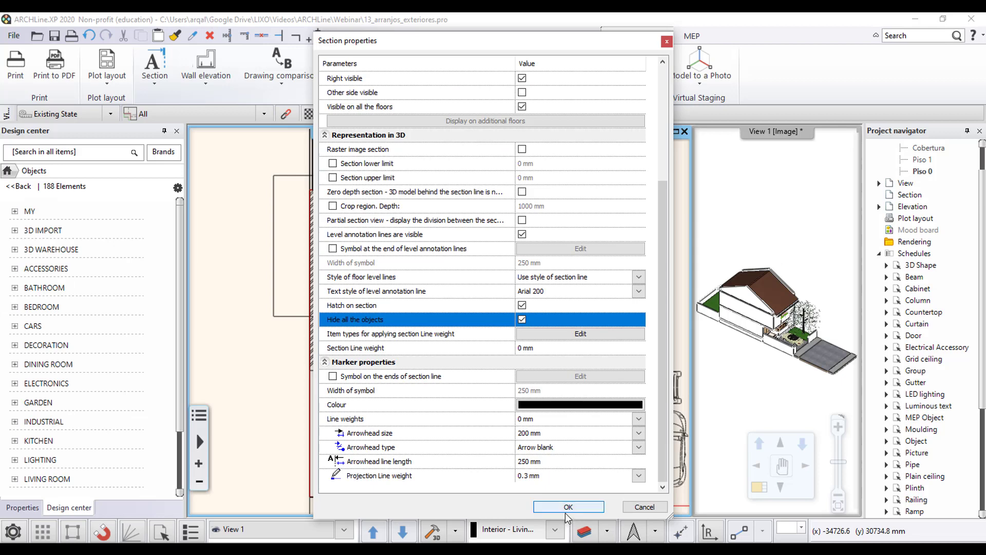
left_click(567, 510)
Draw a horizontal section line through the stair and choose its viewing side.
scroll(371, 344, "up", 2)
scroll(226, 284, "up", 2)
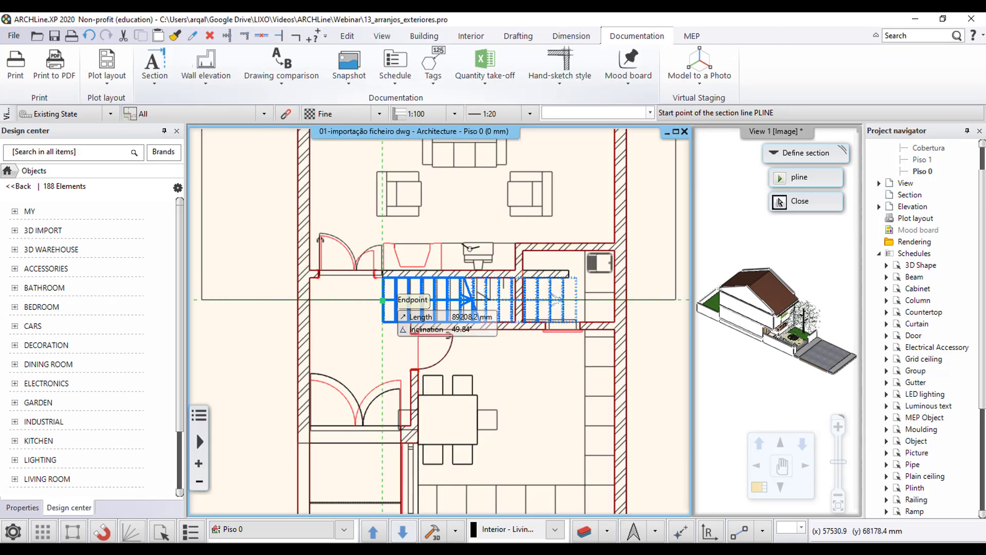
scroll(382, 299, "down", 1)
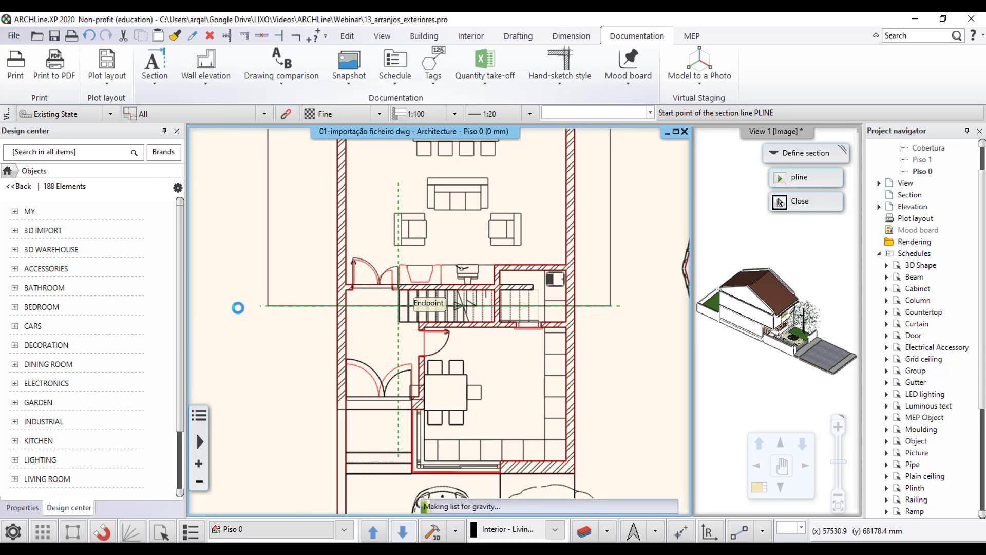
left_click(237, 306)
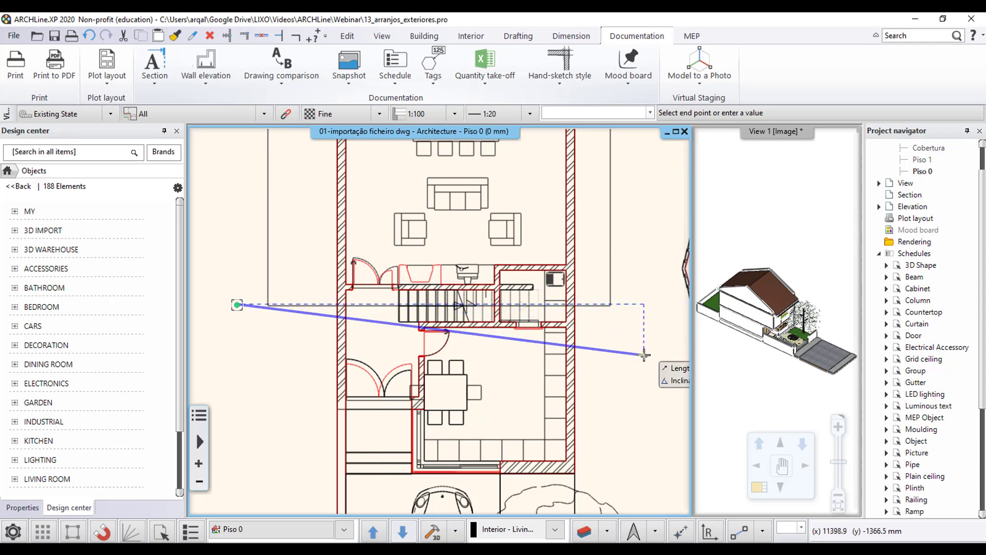
left_click(637, 326)
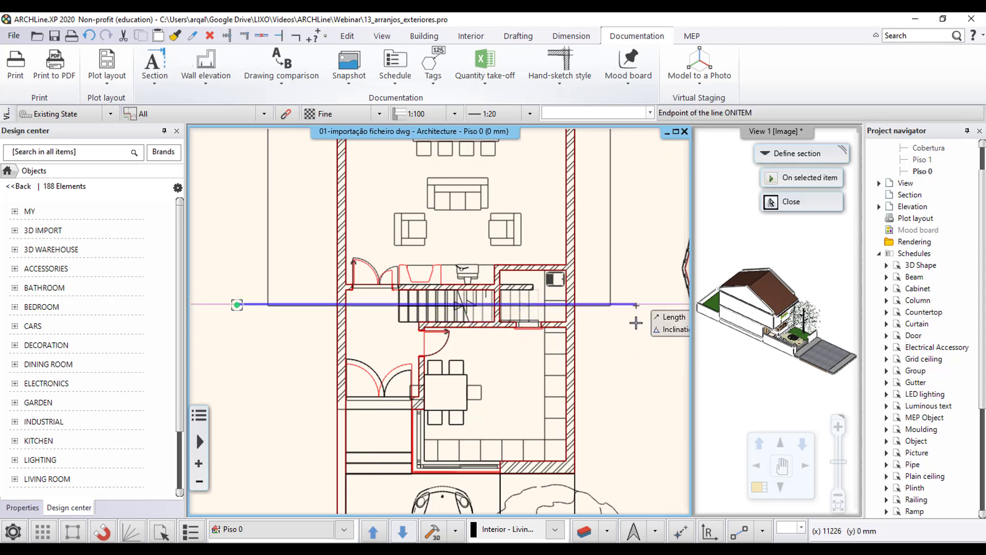
left_click(636, 305)
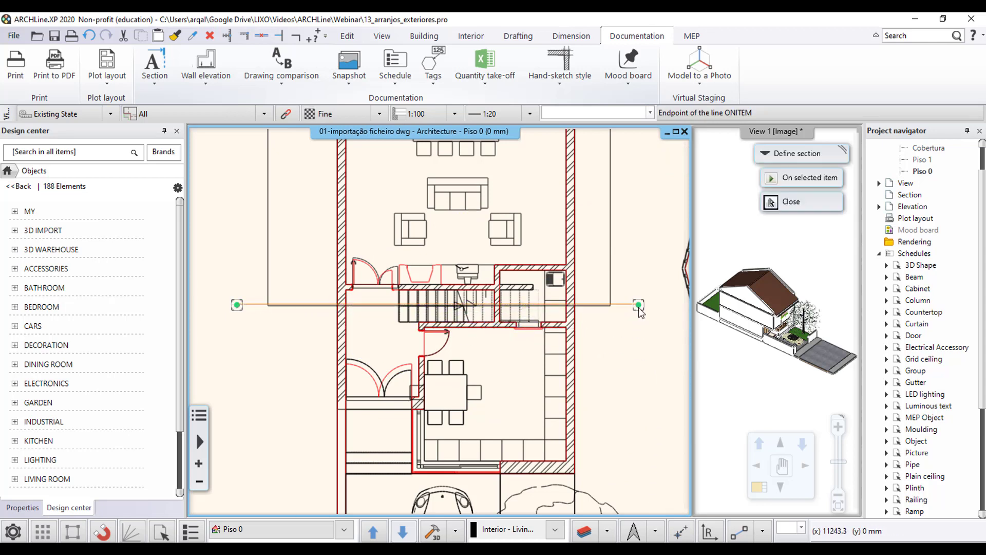
left_click(595, 462)
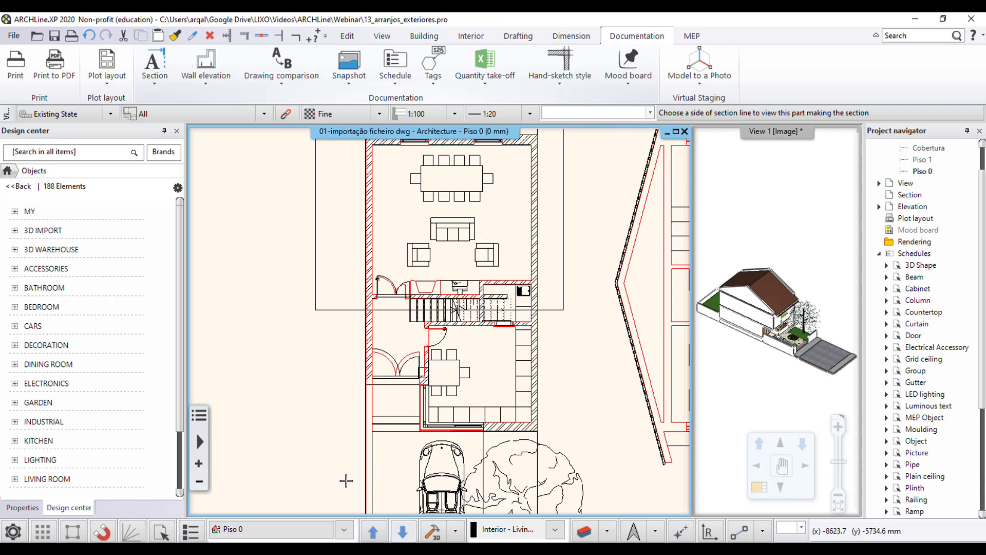
left_click(316, 455)
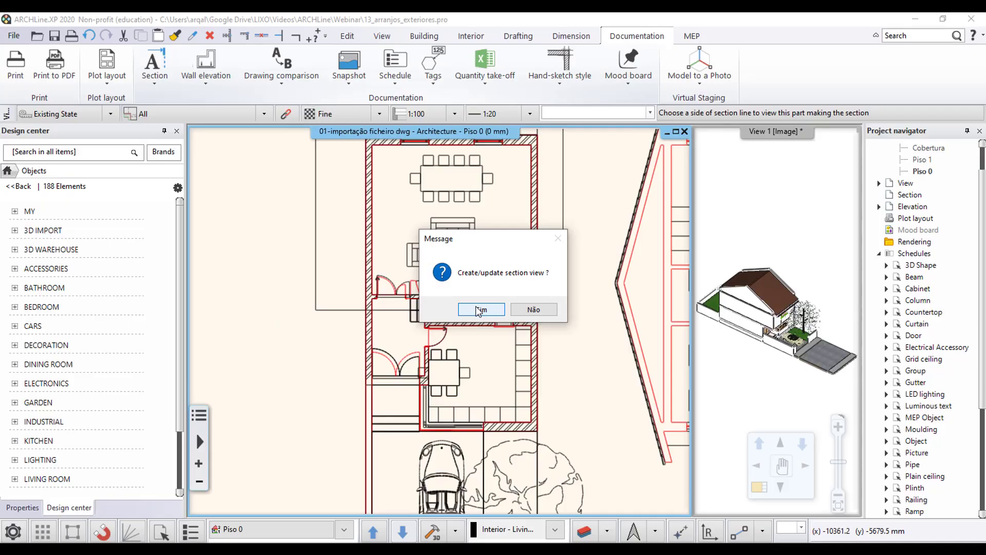
Create the A-A section, then maximize, restore and tile it with the plan and 3D views.
left_click(478, 309)
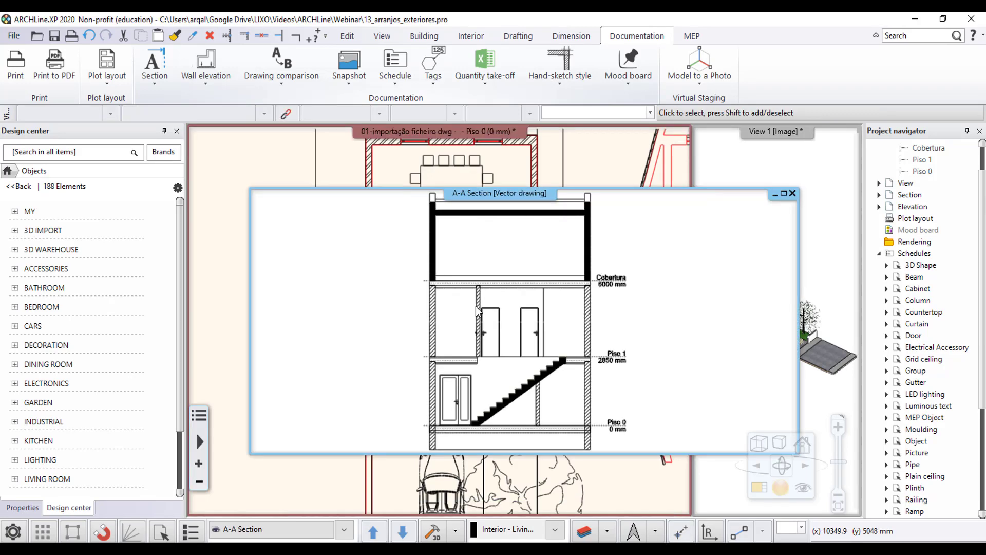
left_click(784, 193)
scroll(583, 268, "up", 2)
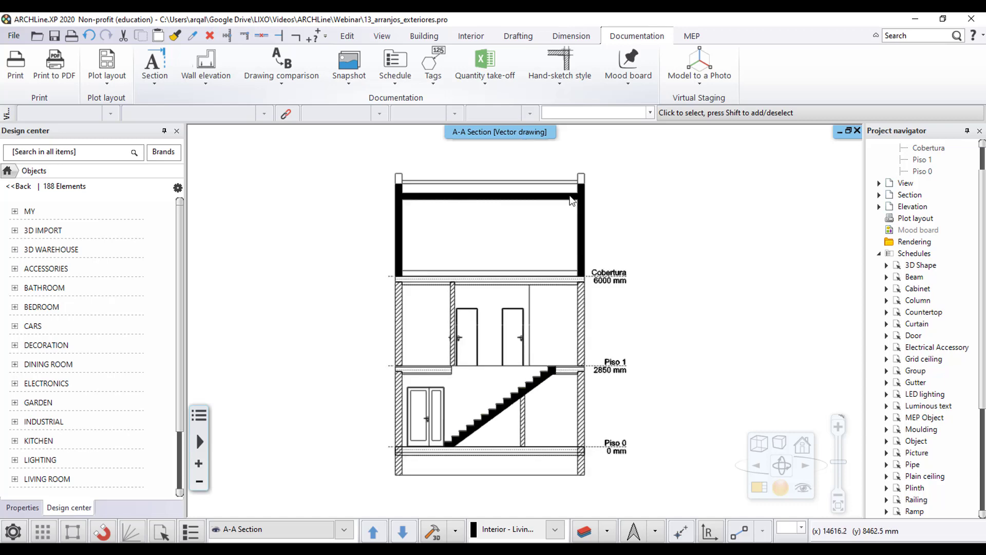
left_click(849, 131)
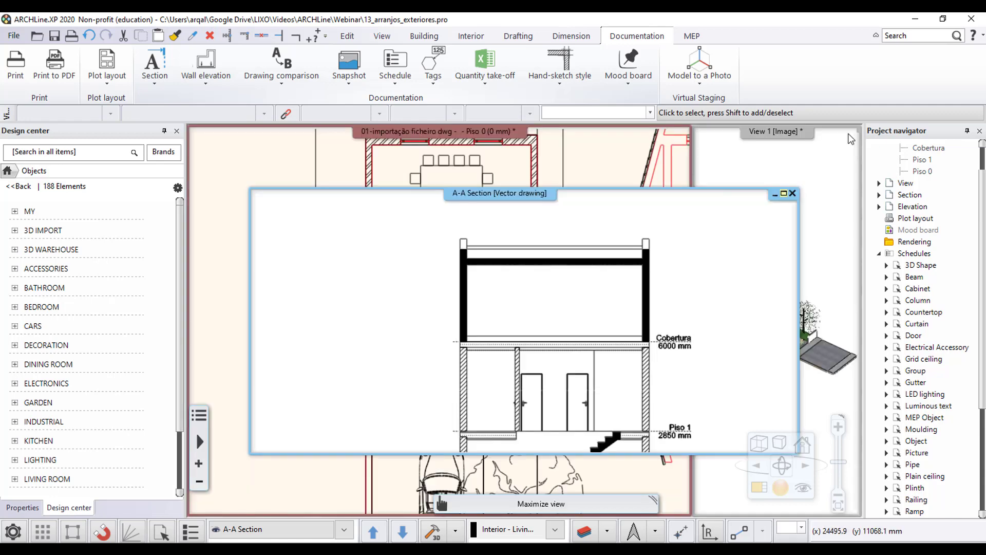
left_click(756, 491)
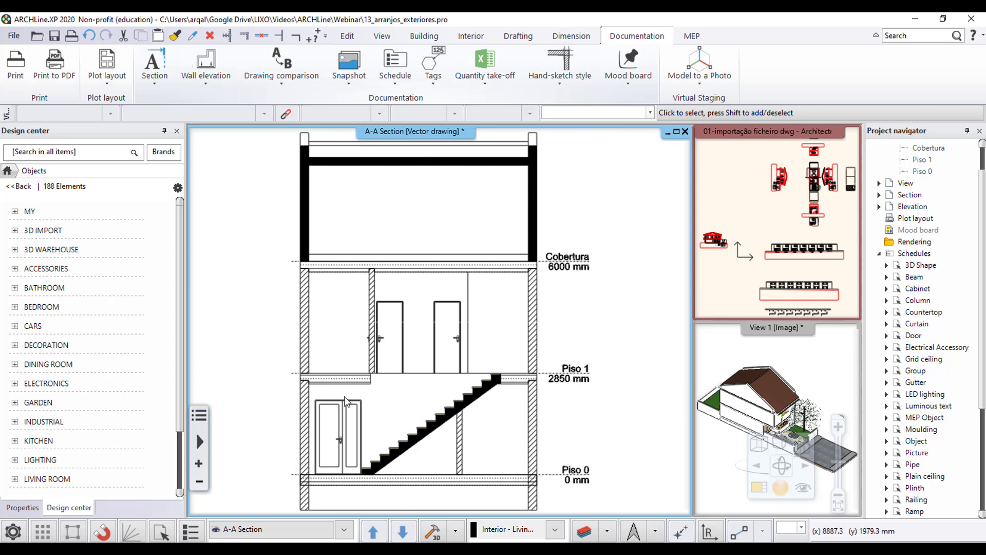
Zoom and pan the A-A section to center the staircase and the slab-wall corner.
scroll(345, 401, "up", 1)
scroll(383, 374, "up", 2)
scroll(452, 328, "up", 2)
scroll(415, 331, "up", 2)
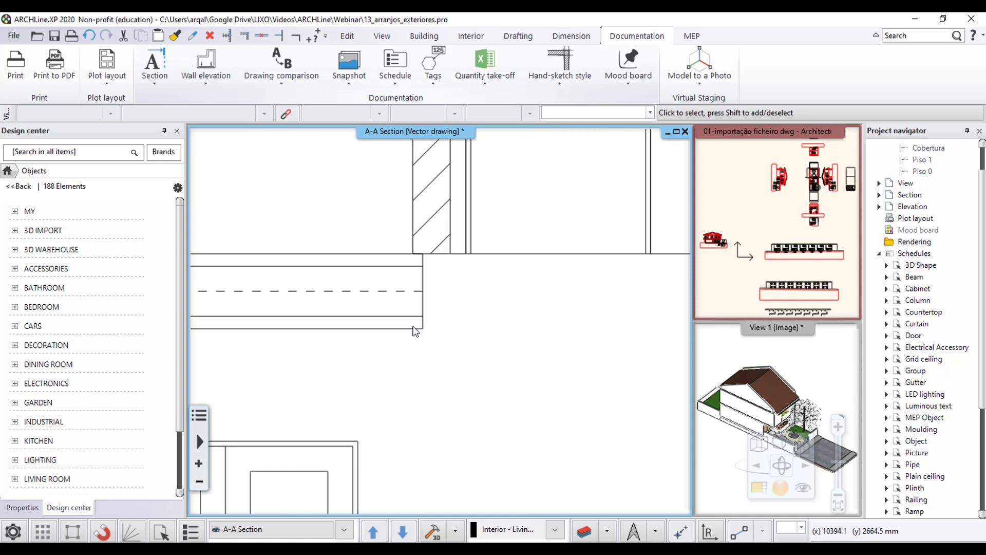
scroll(415, 331, "down", 3)
mouse_move(430, 260)
middle_mouse_down()
mouse_move(361, 236)
mouse_move(403, 237)
middle_mouse_up()
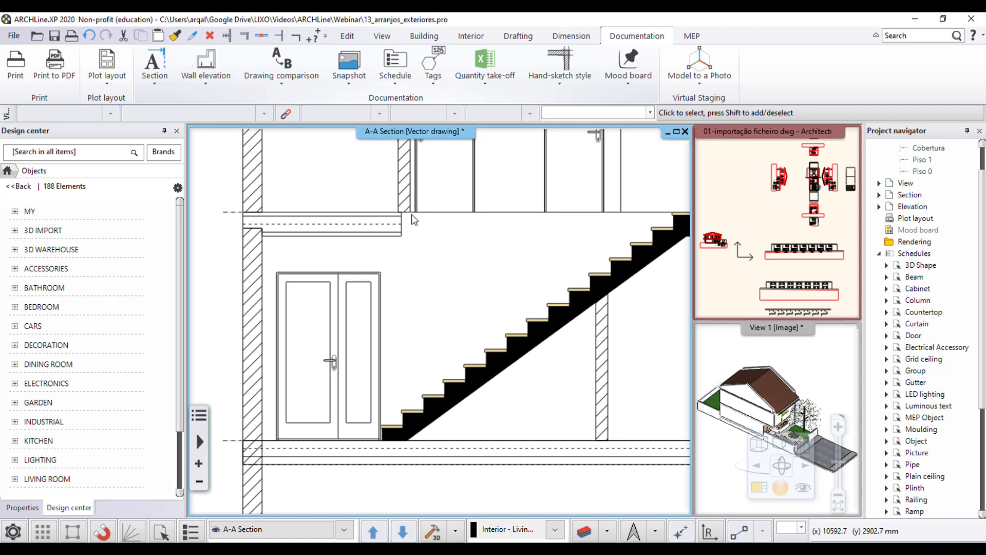
scroll(371, 264, "up", 2)
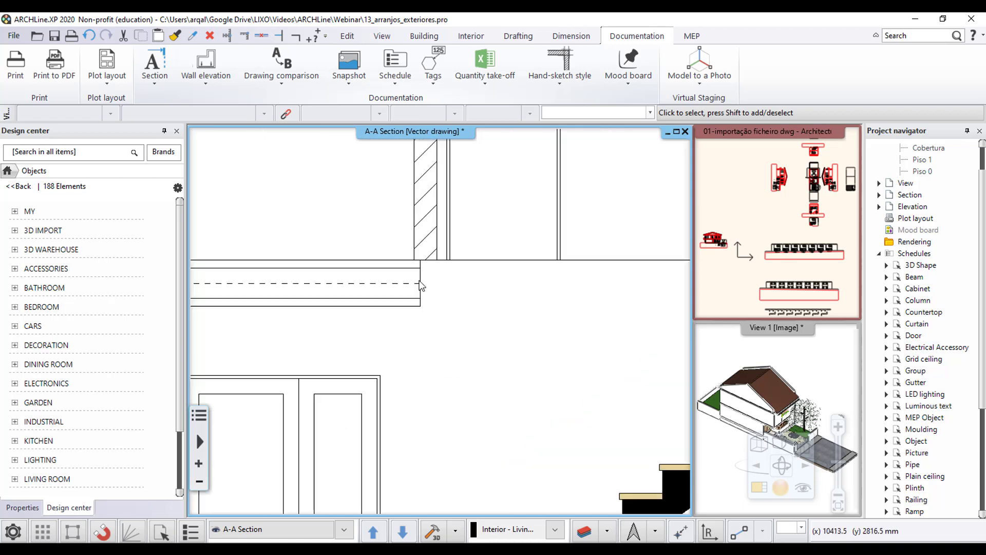
scroll(420, 274, "up", 2)
scroll(420, 273, "up", 2)
middle_click_drag(431, 298, 353, 251)
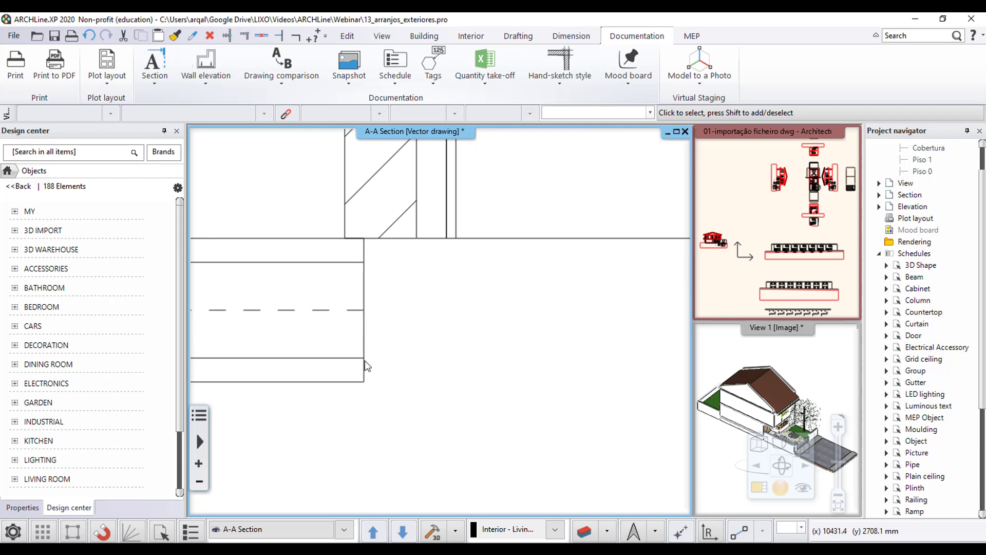
Move the first-floor slab in the section 110 mm to the right by its corner point.
scroll(368, 307, "down", 1)
scroll(387, 257, "down", 1)
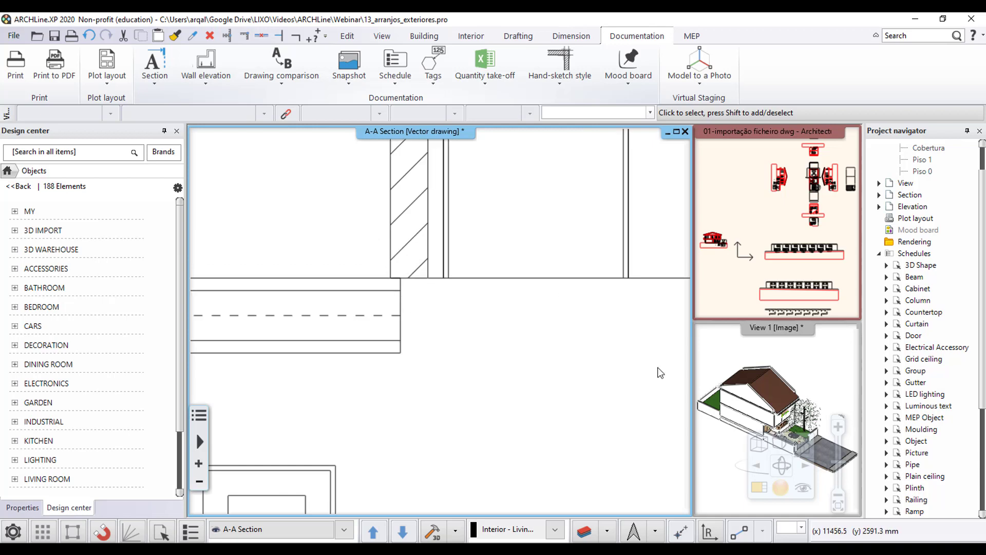
left_click(402, 307)
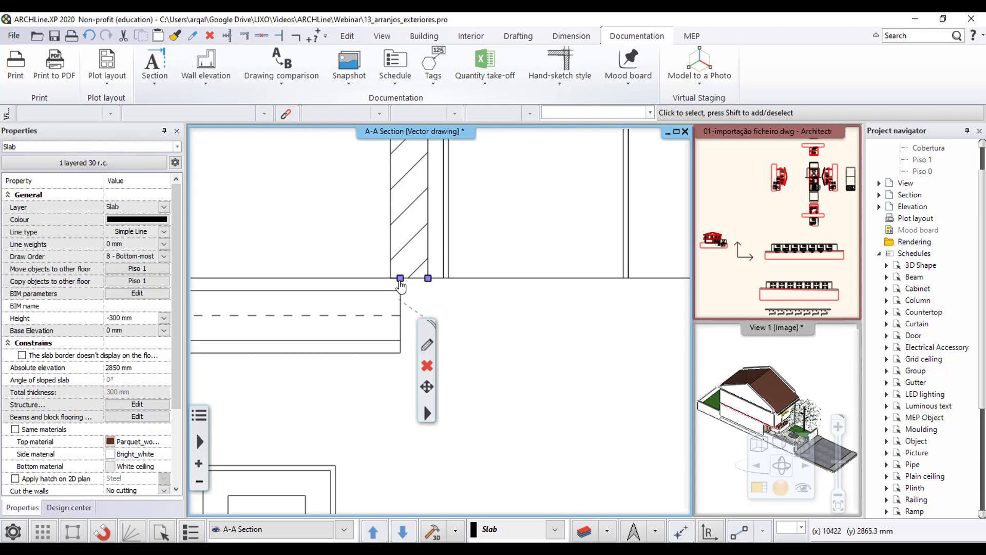
left_click(437, 290)
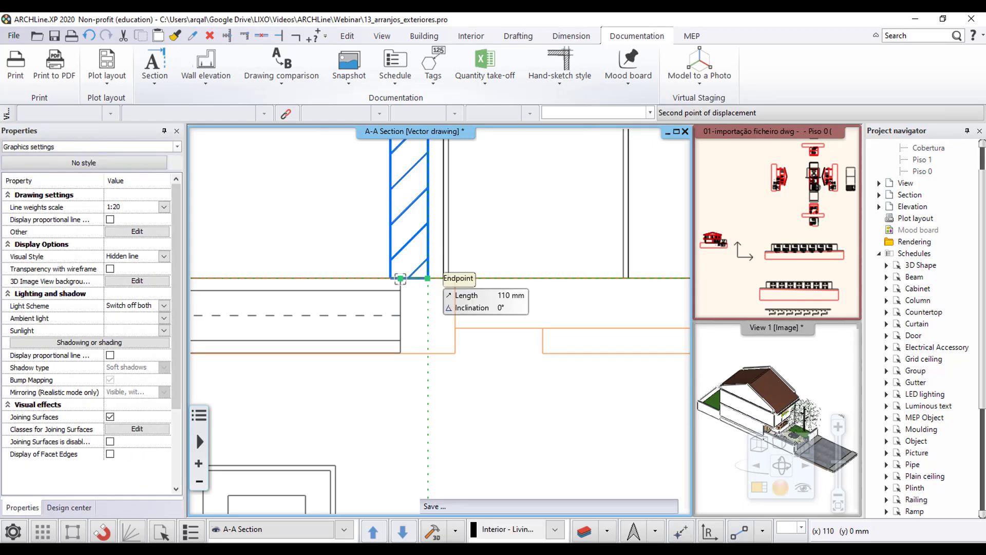
left_click(427, 278)
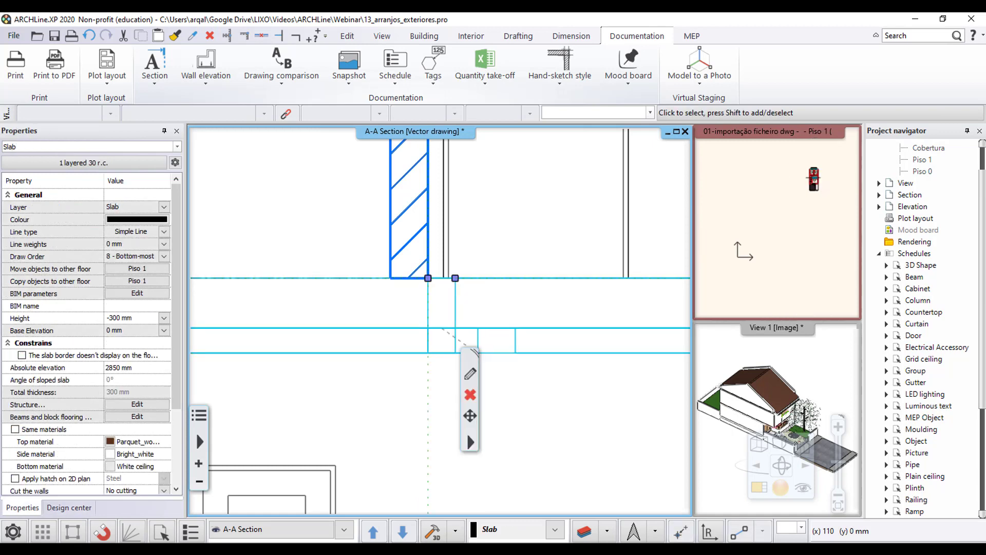
left_click(497, 266)
Zoom into the plan's stair landing and pick the slab from the overlapping elements.
left_click(809, 204)
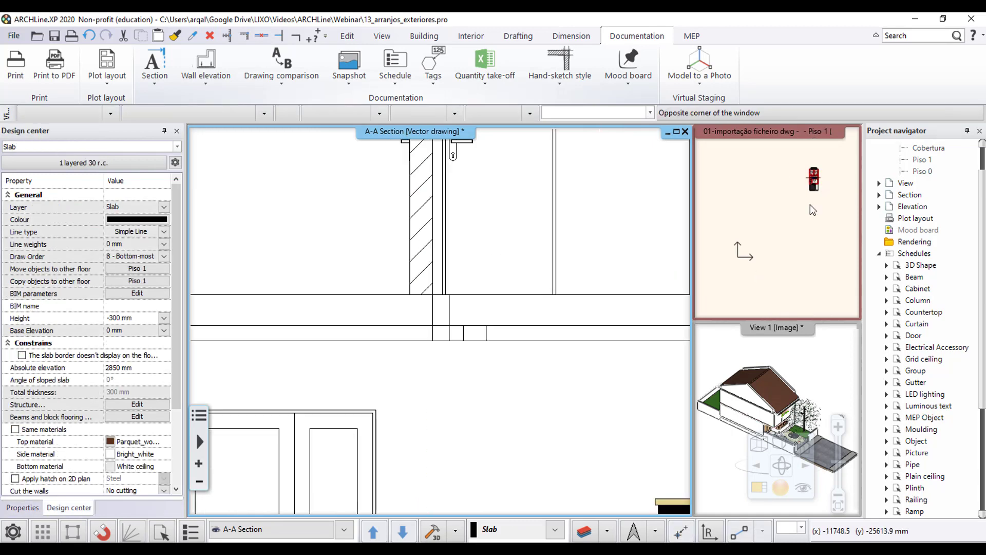
scroll(823, 191, "up", 2)
scroll(770, 221, "up", 2)
scroll(734, 255, "up", 2)
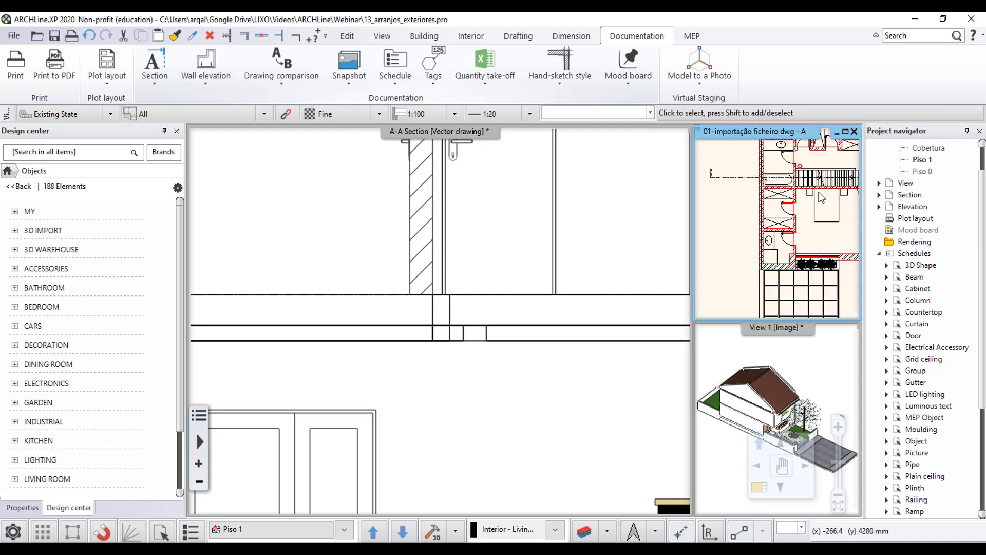
scroll(781, 180, "up", 2)
scroll(780, 180, "up", 2)
scroll(779, 195, "up", 2)
scroll(779, 211, "up", 1)
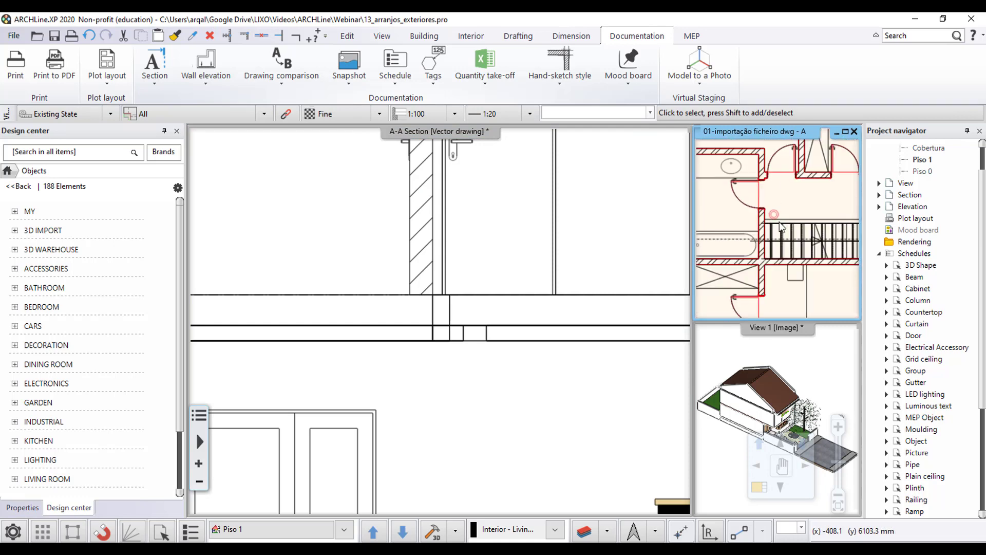
scroll(785, 222, "up", 2)
scroll(784, 221, "up", 2)
scroll(771, 229, "up", 2)
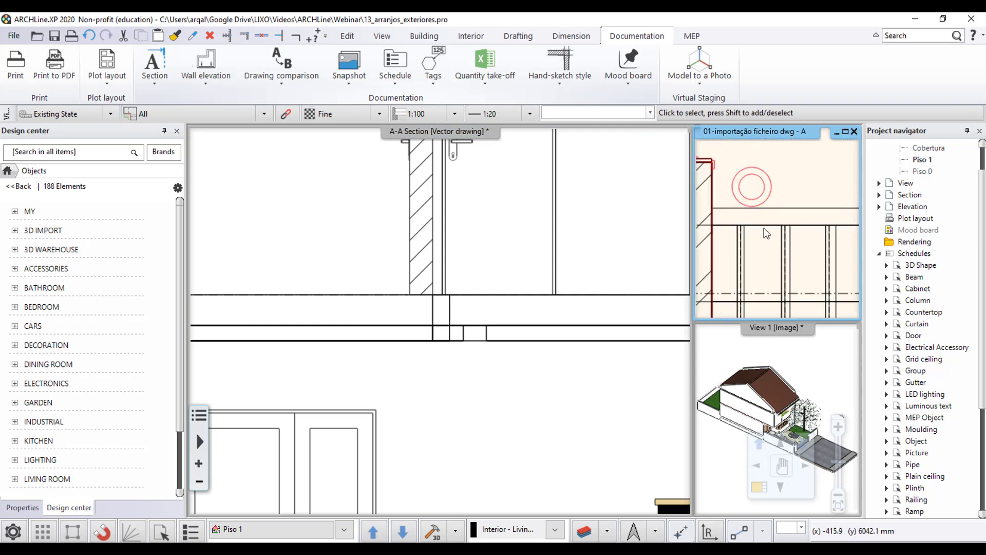
left_click(722, 227)
left_click(662, 255)
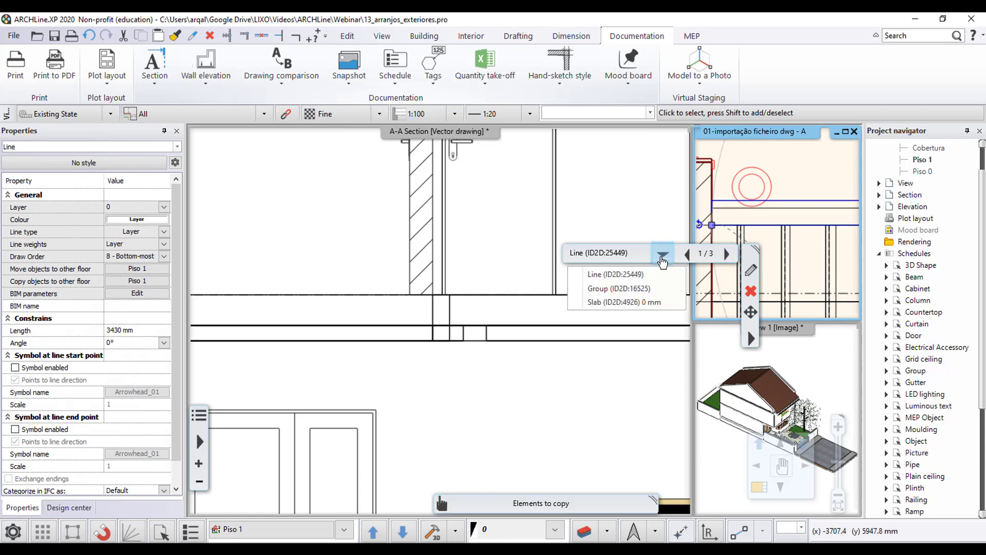
left_click(624, 302)
Pan around the stair in the plan and undo the slab edit.
scroll(769, 228, "down", 1)
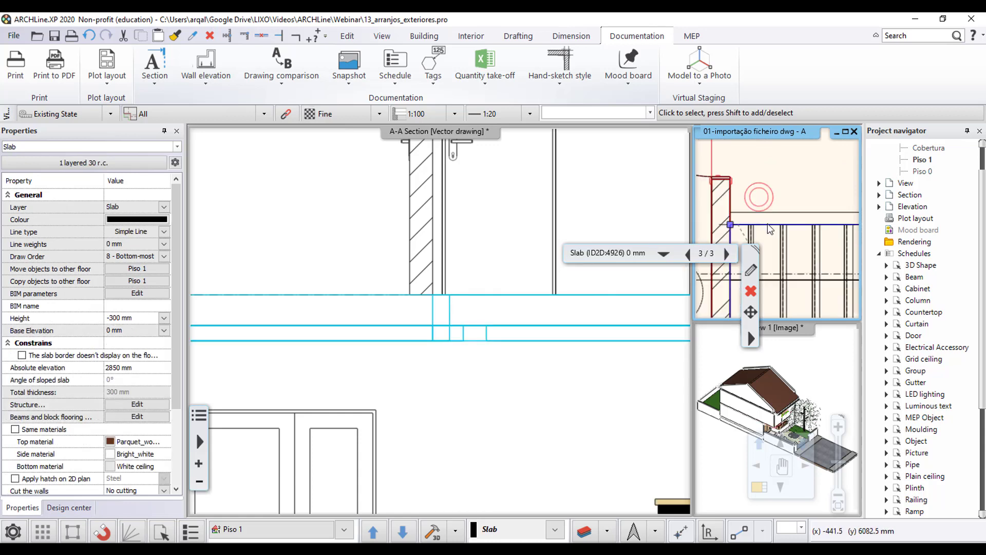
mouse_move(770, 229)
middle_mouse_down()
mouse_move(856, 188)
mouse_move(835, 219)
mouse_move(794, 230)
middle_mouse_up()
scroll(836, 218, "down", 2)
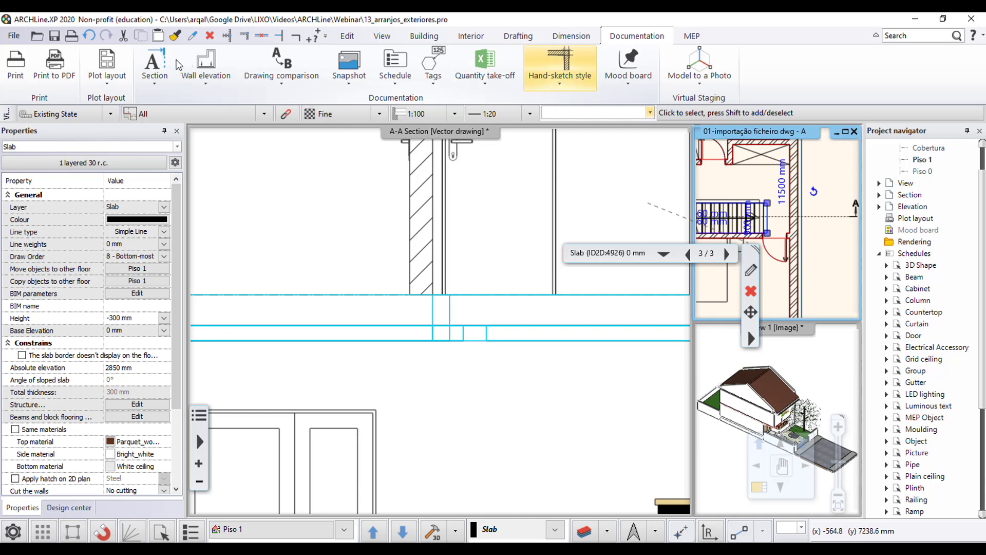
left_click(89, 37)
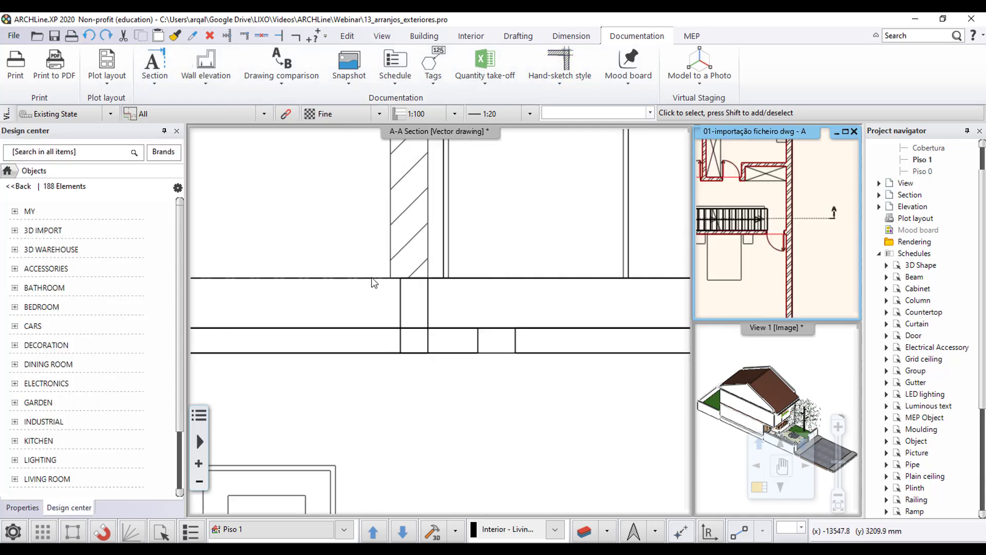
Select the slab in the A-A section, then zoom into the floor plan at the stair.
left_click(384, 329)
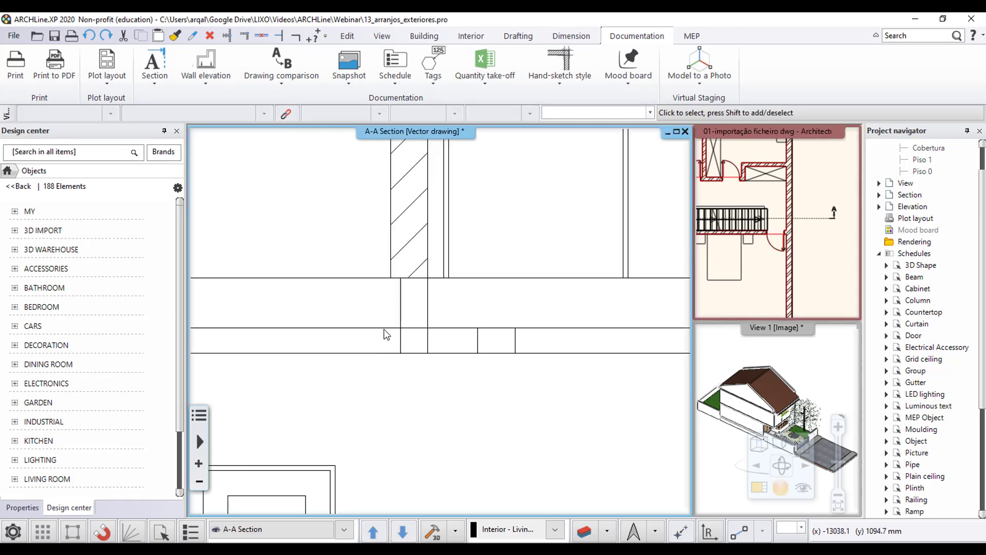
left_click(371, 283)
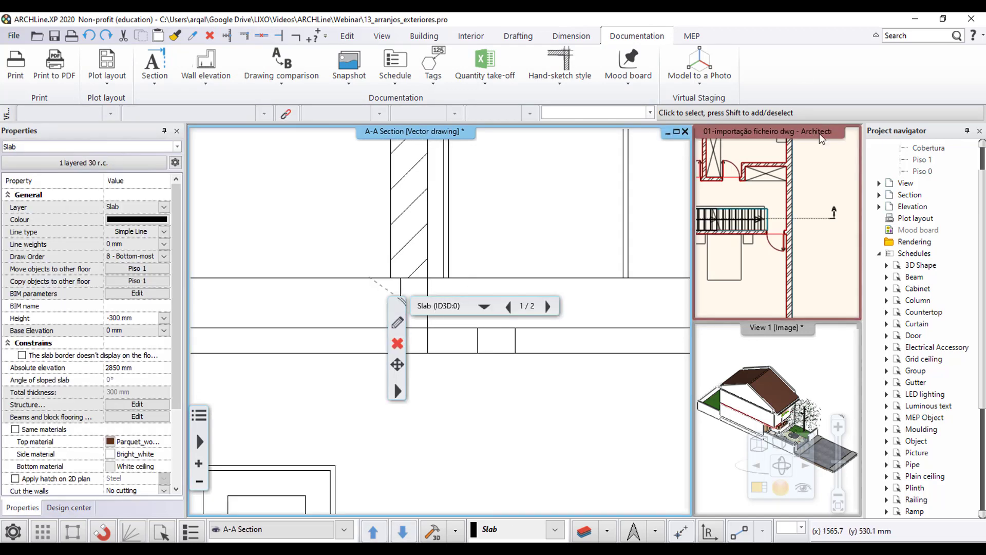
left_click(756, 237)
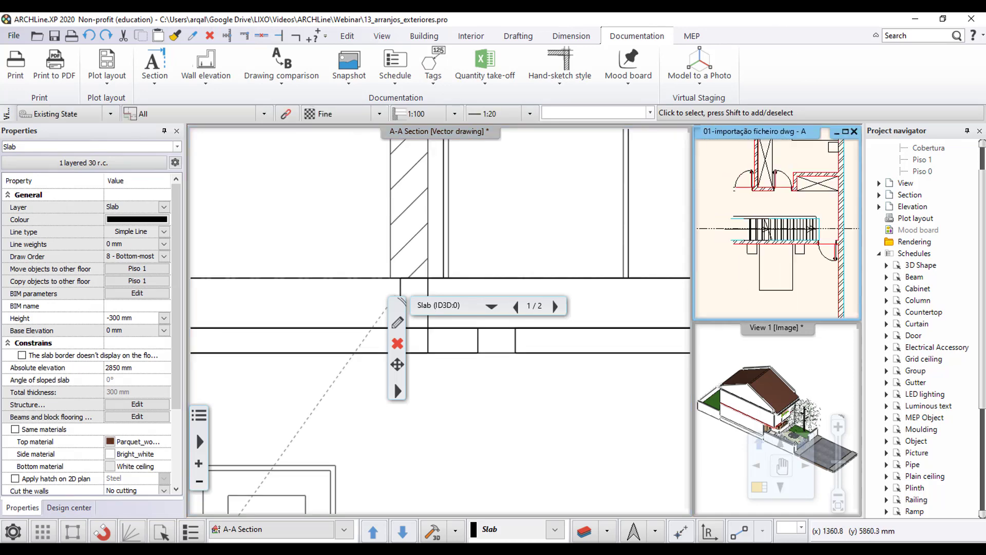
scroll(781, 235, "up", 3)
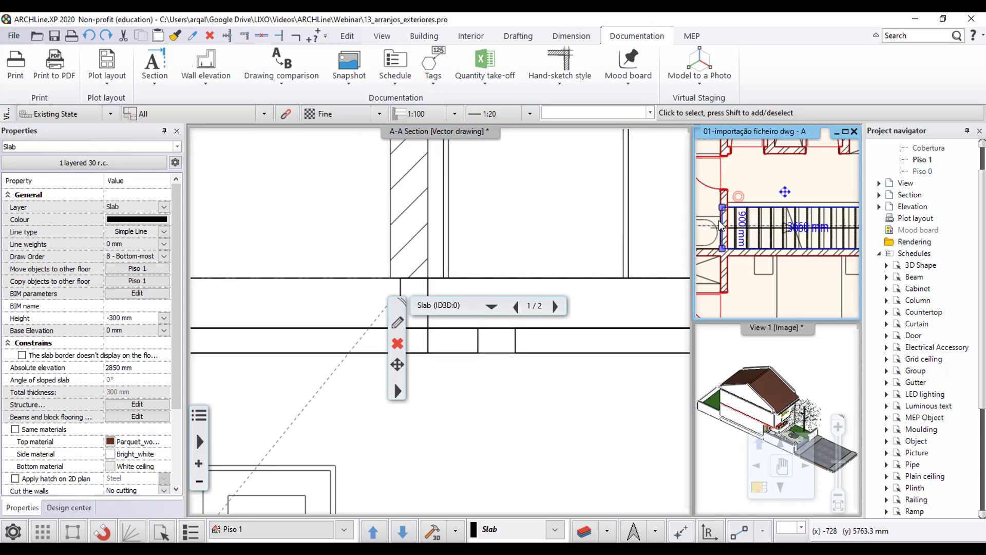
scroll(756, 264, "up", 2)
scroll(756, 264, "up", 1)
scroll(756, 264, "up", 2)
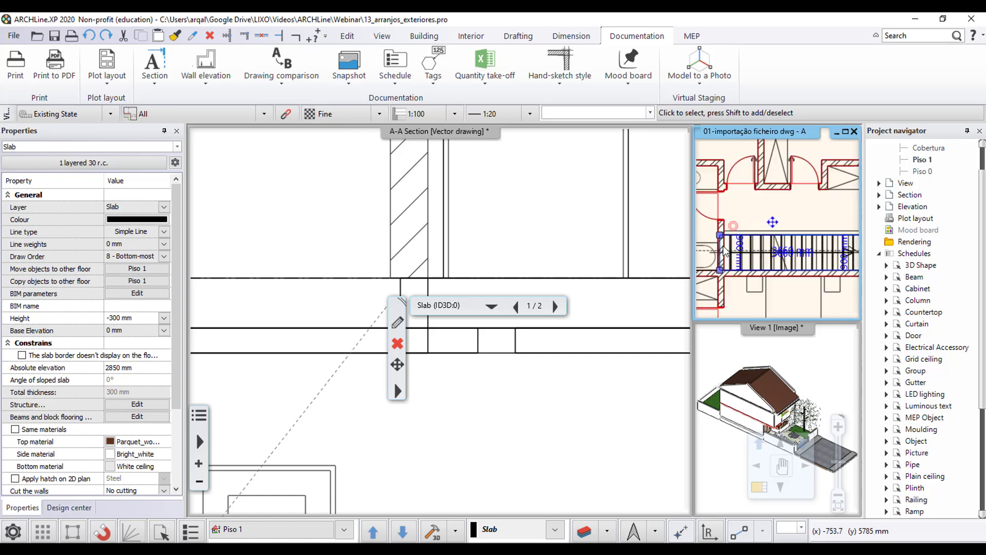
scroll(756, 265, "up", 2)
scroll(756, 265, "up", 2)
scroll(756, 265, "up", 1)
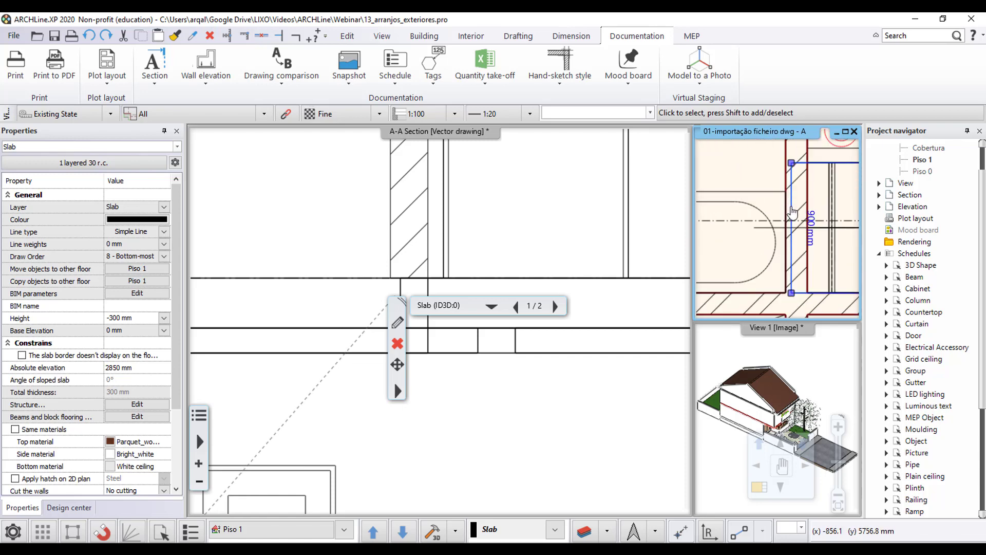
Offset the Piso 1 slab edge out to the stair's end and zoom out the section.
left_click(836, 220)
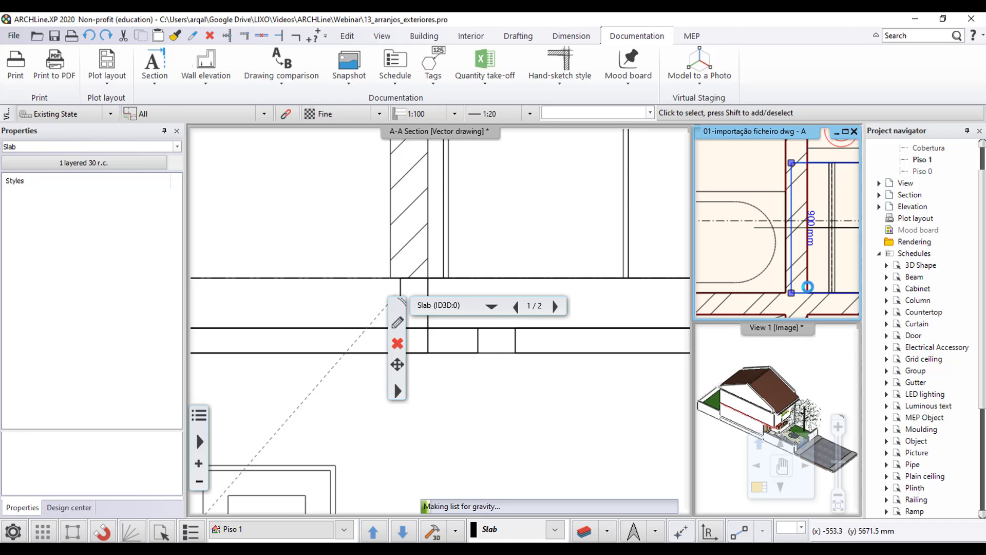
left_click(808, 287)
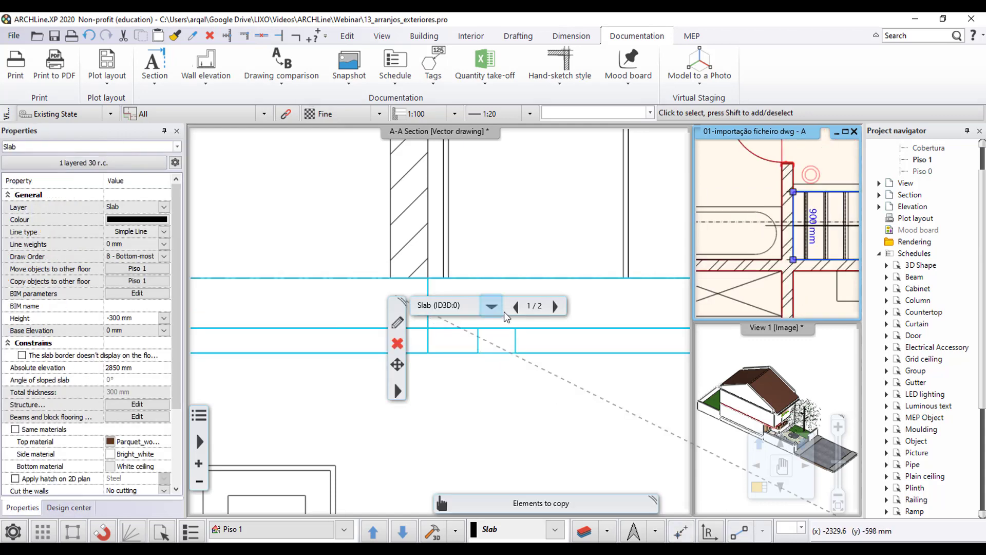
scroll(481, 393, "down", 3)
scroll(485, 393, "down", 3)
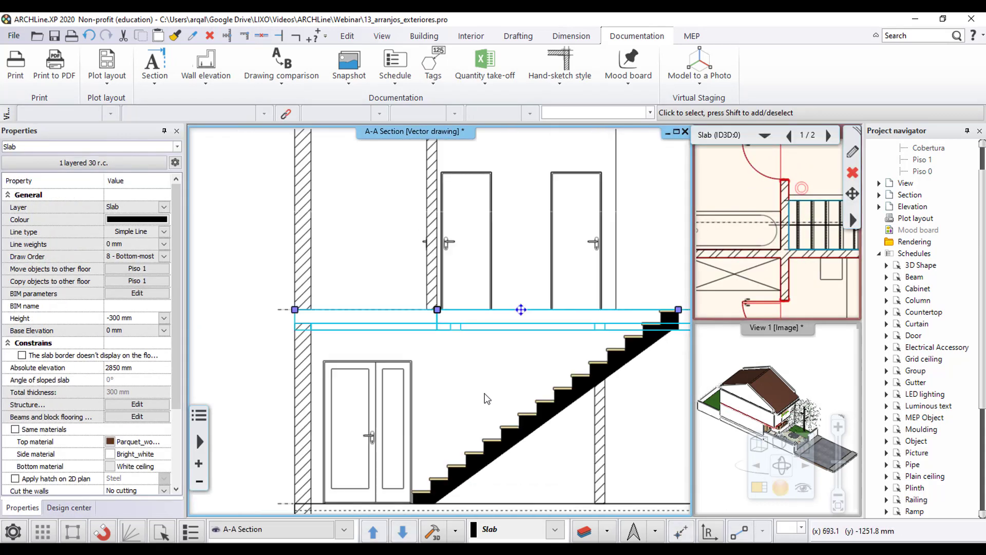
left_click(469, 391)
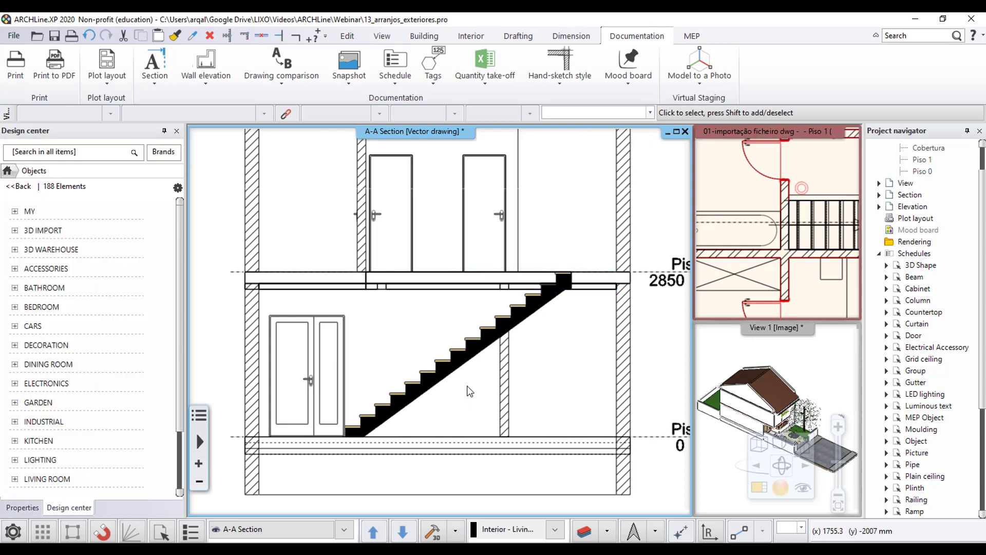
scroll(473, 375, "down", 2)
scroll(473, 365, "down", 2)
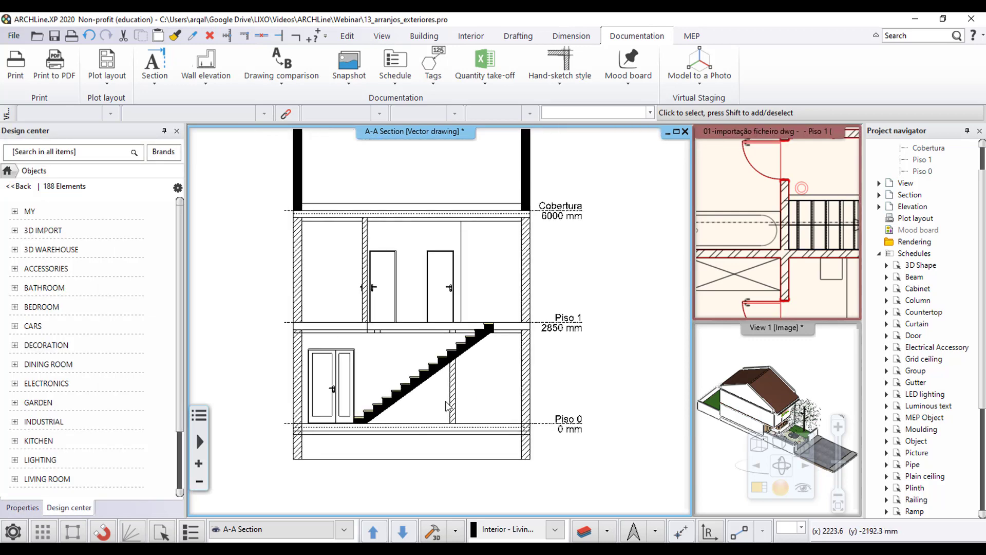
scroll(443, 323, "down", 1)
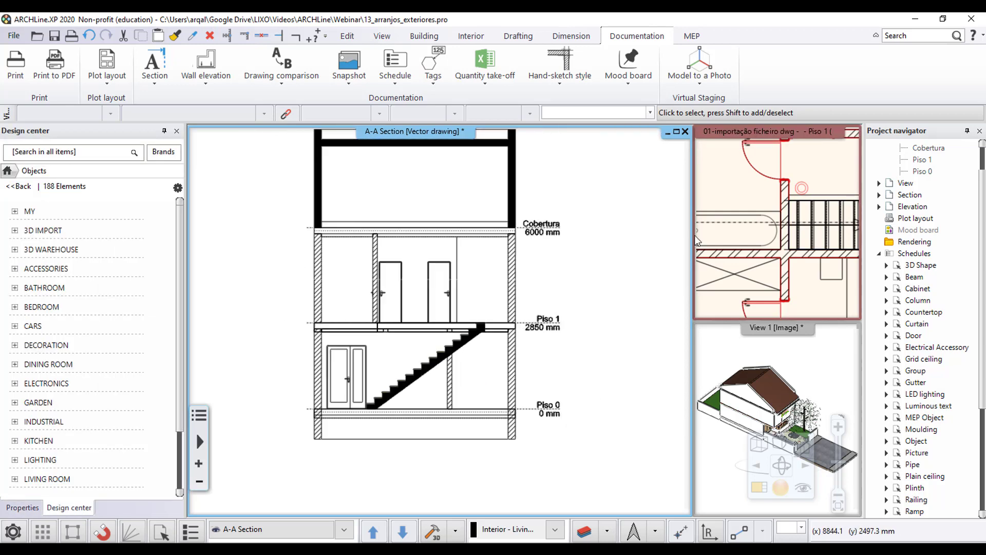
left_click(761, 194)
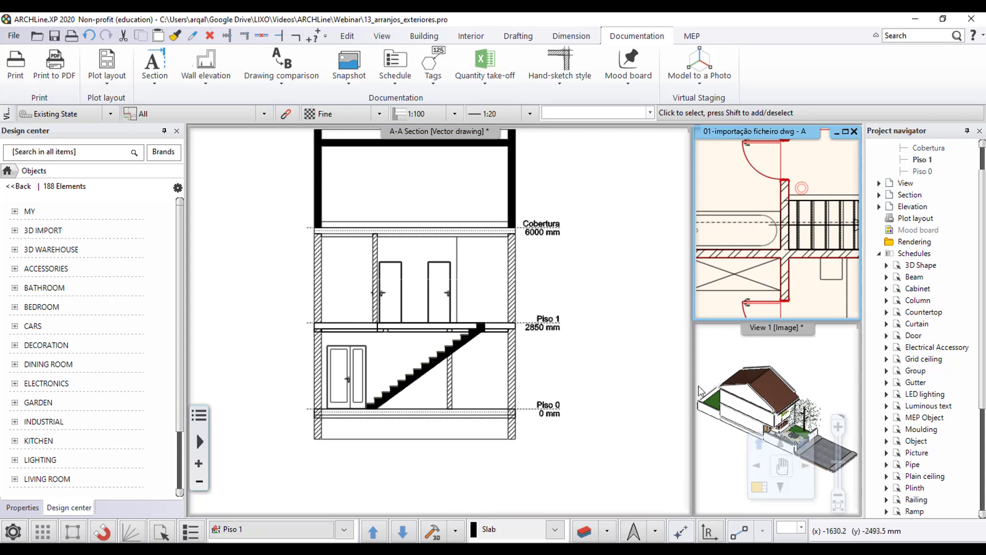
scroll(572, 334, "down", 1)
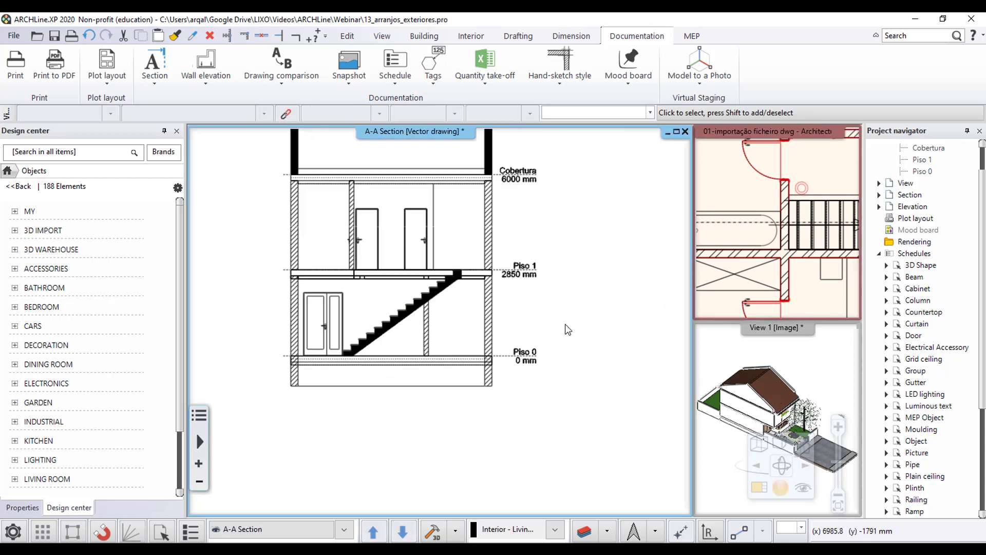
scroll(563, 326, "down", 1)
left_click(316, 241)
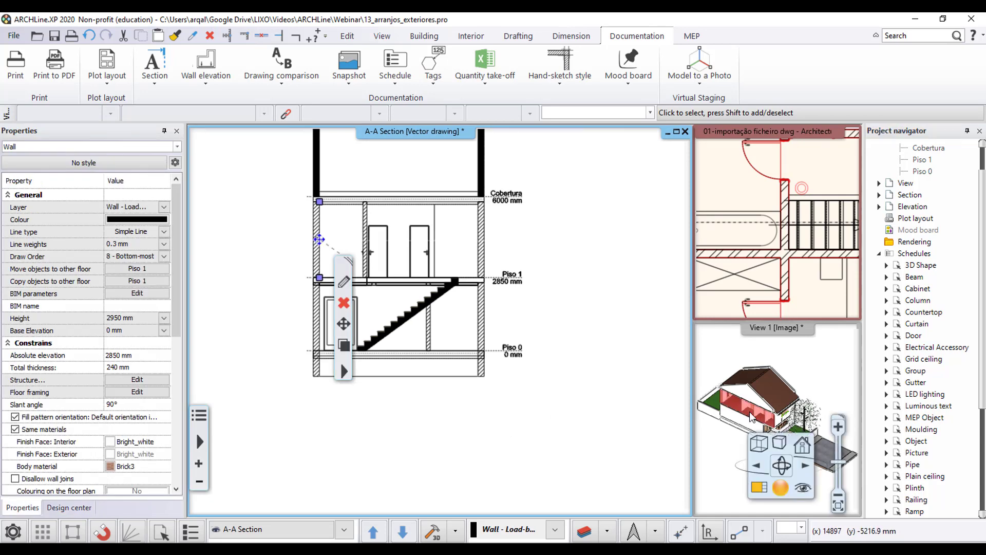
left_click(314, 309)
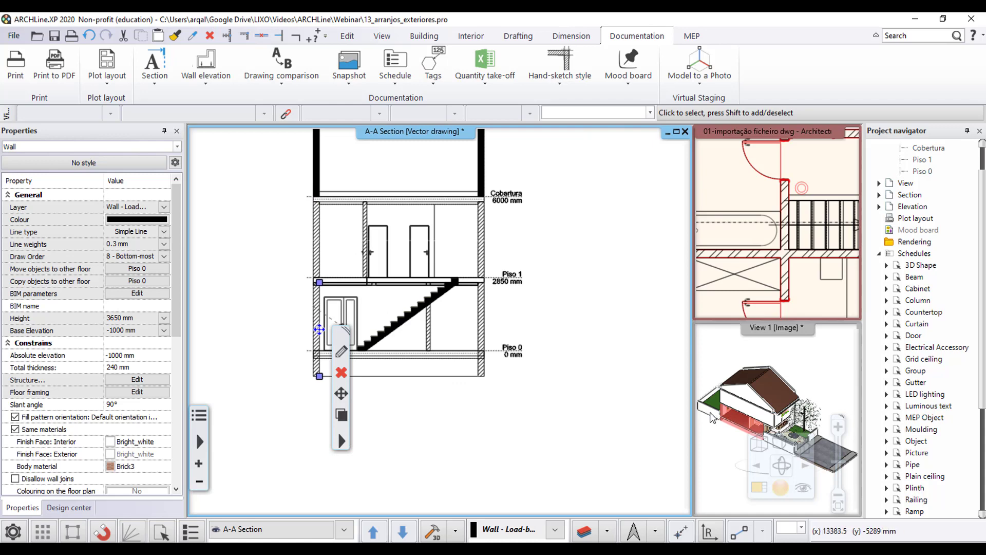
scroll(376, 188, "up", 2)
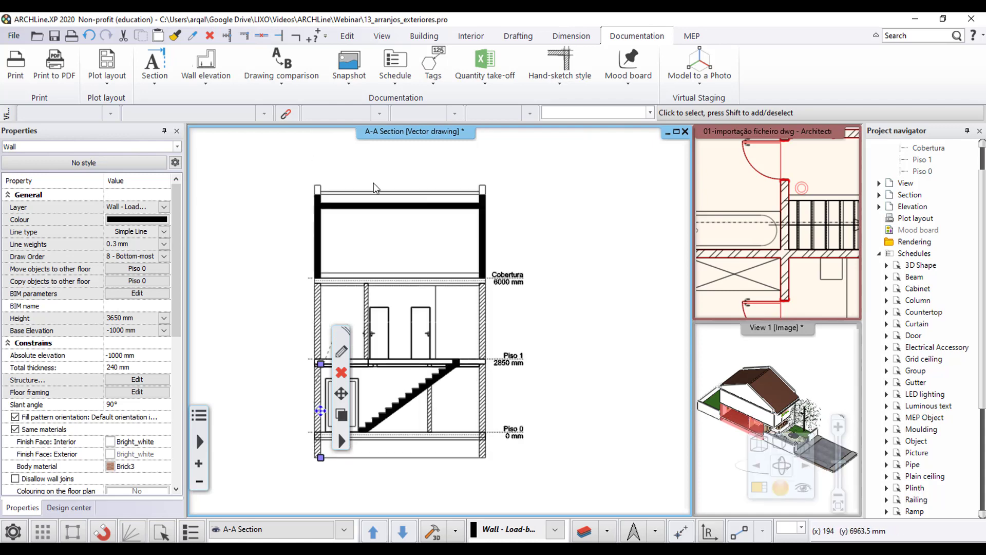
left_click(358, 209)
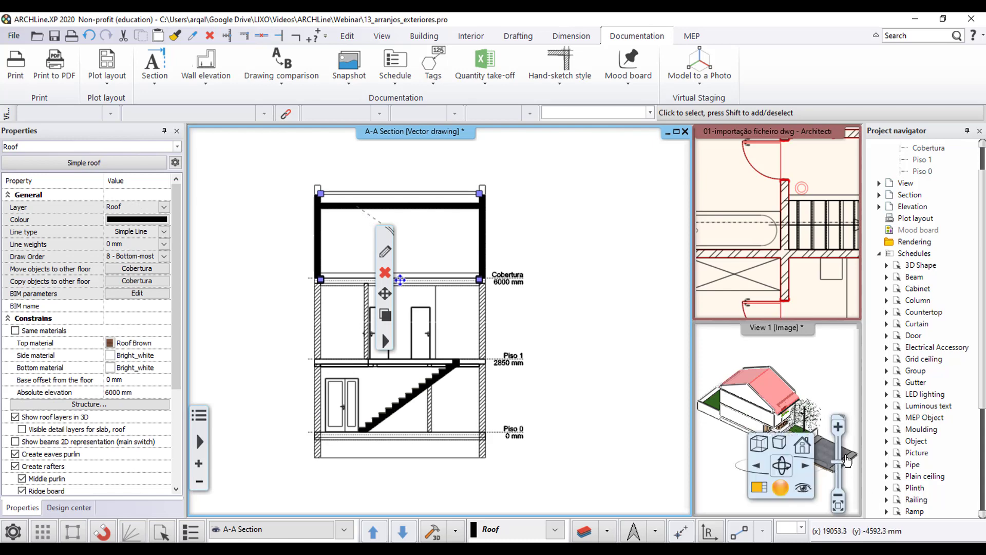
left_click(574, 380)
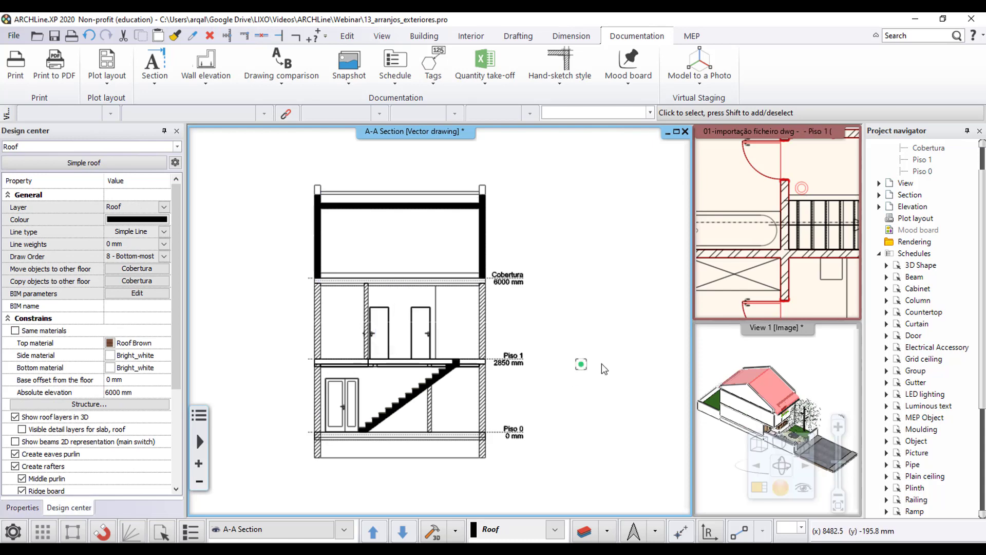
left_click(764, 380)
left_click(764, 388)
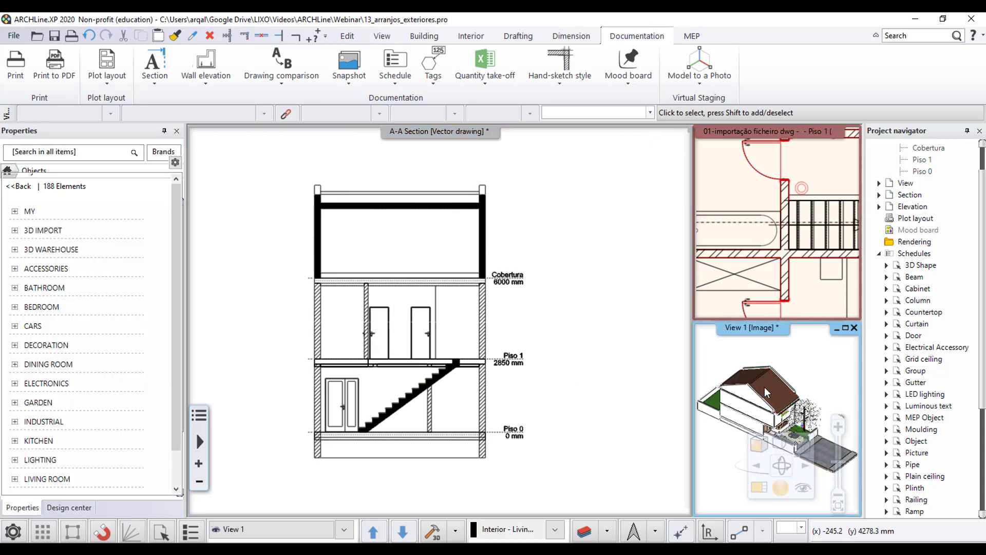
left_click(579, 233)
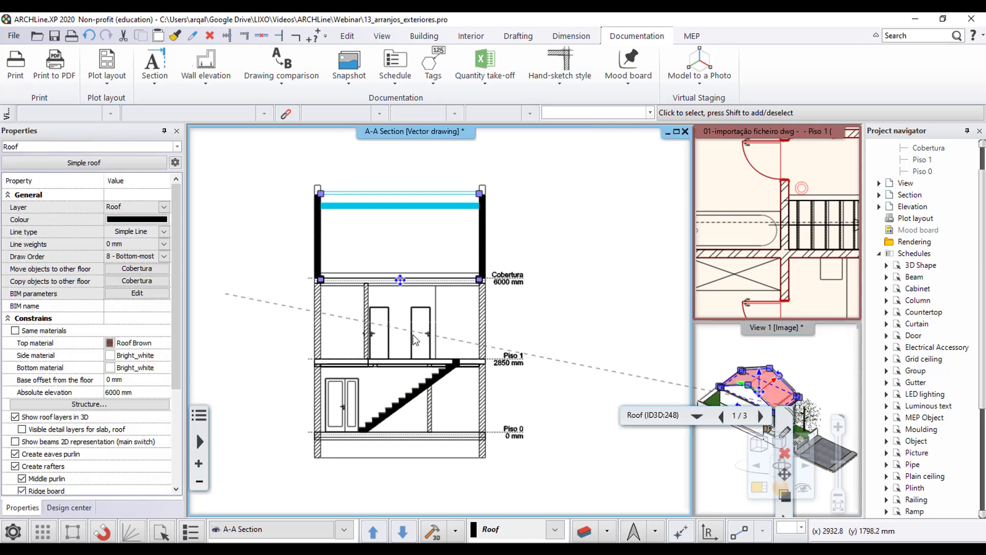
key("Escape")
scroll(426, 338, "up", 1)
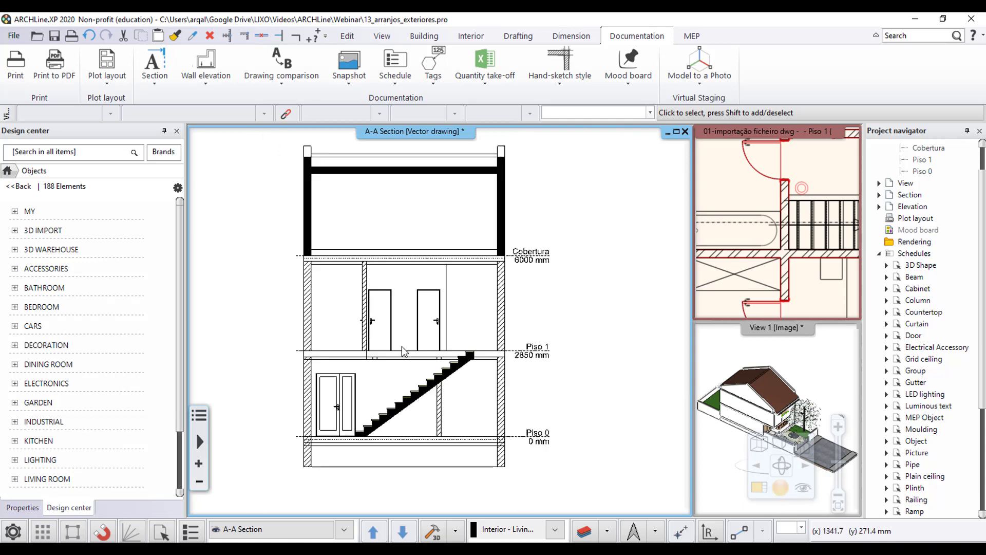
scroll(420, 338, "up", 1)
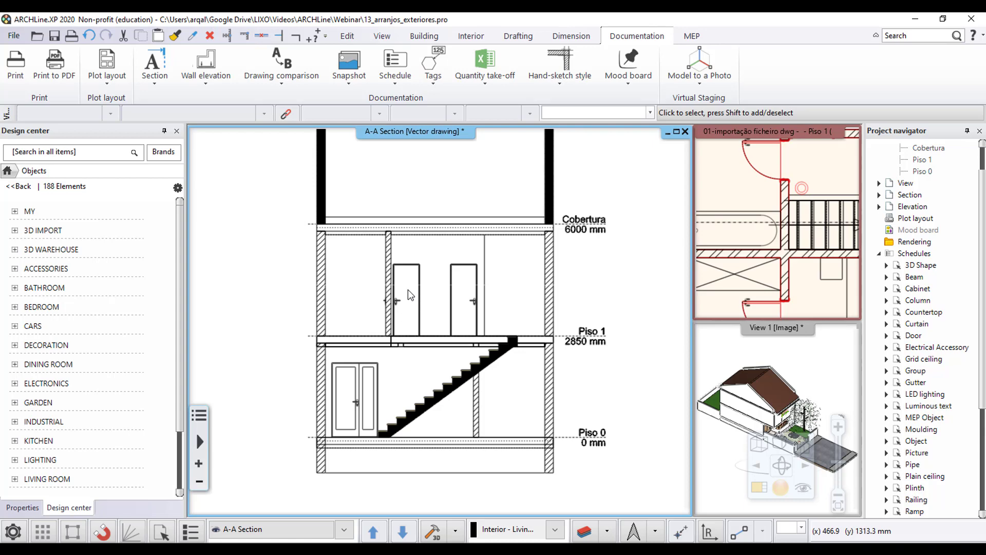
middle_click_drag(483, 349, 464, 385)
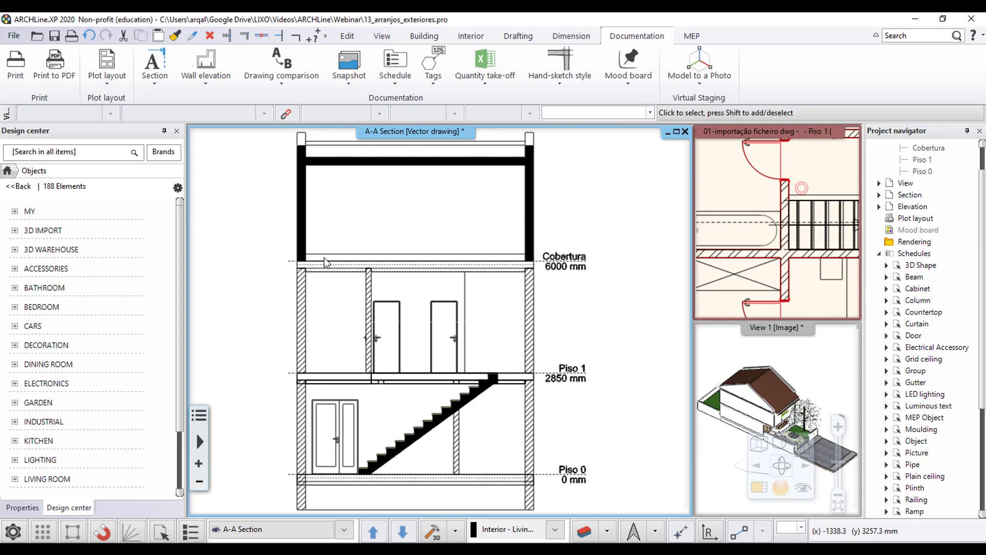
scroll(357, 313, "up", 2)
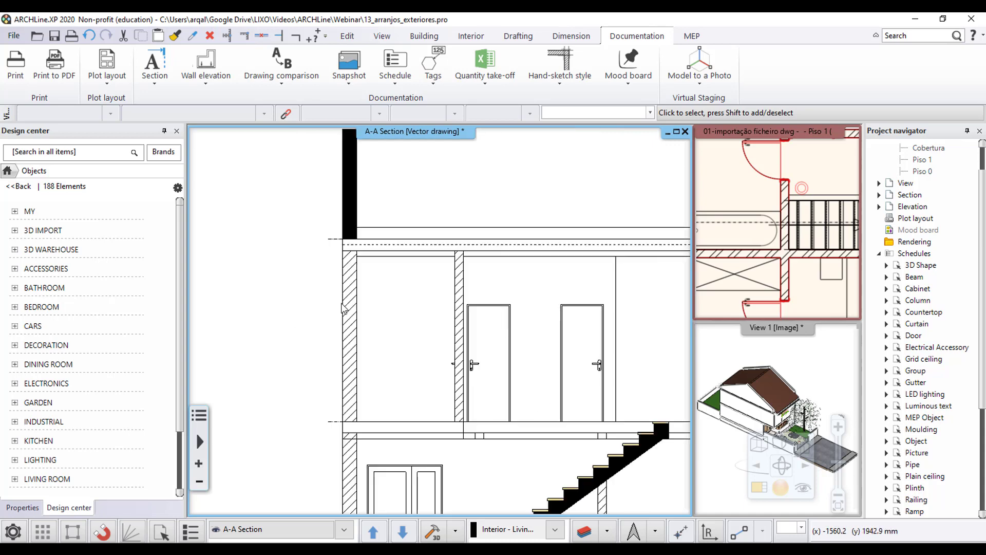
scroll(357, 313, "up", 1)
scroll(359, 314, "up", 1)
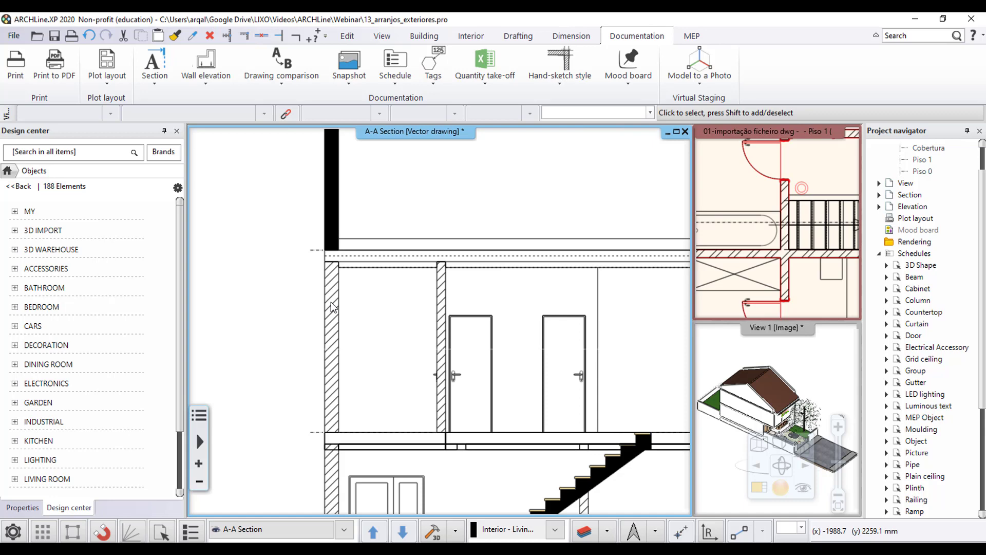
left_click(331, 307)
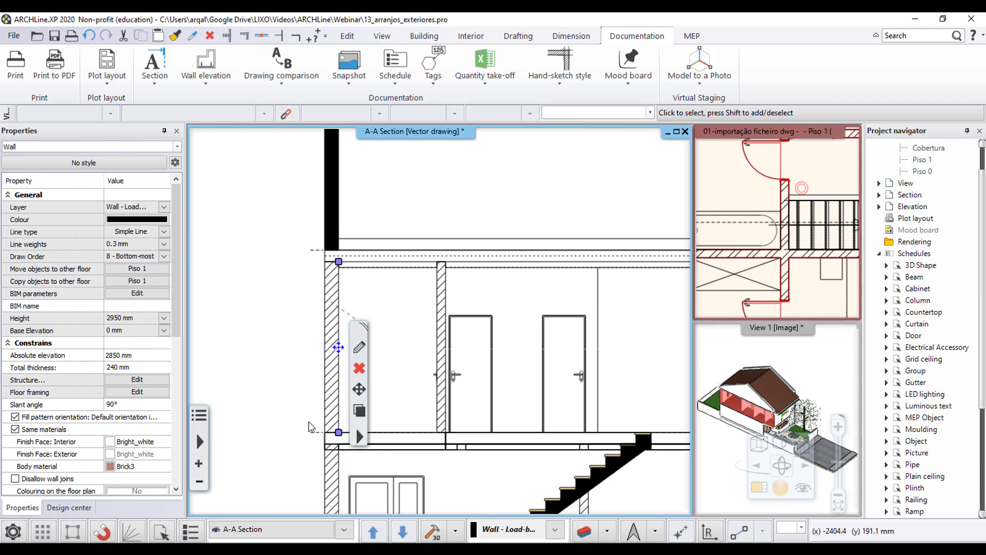
Open the wall's properties, its compound wall layers, and the Brick3 layer's material list.
left_click(360, 350)
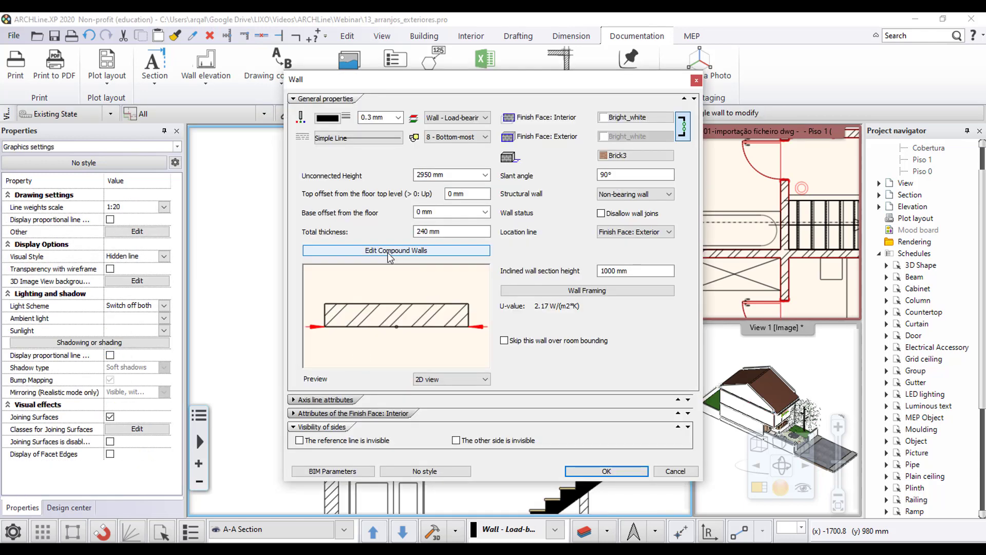
left_click(390, 251)
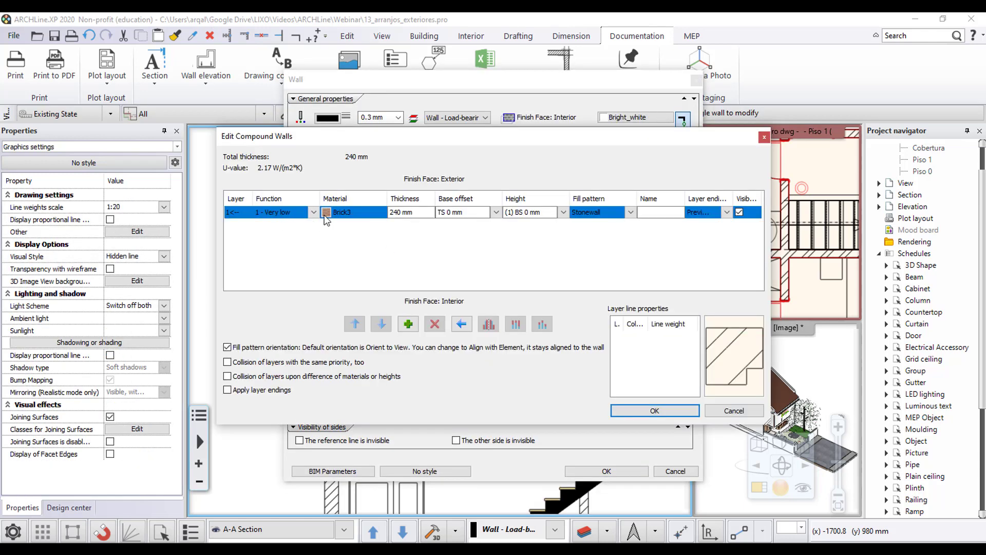
left_click(343, 218)
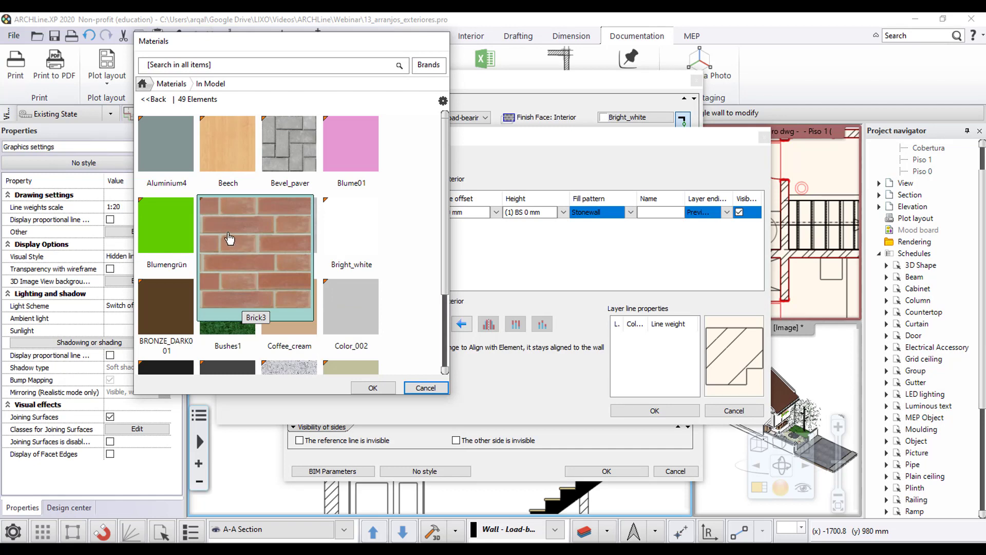
Open the Brick3 material's properties and move to its section hatch settings.
right_click(231, 239)
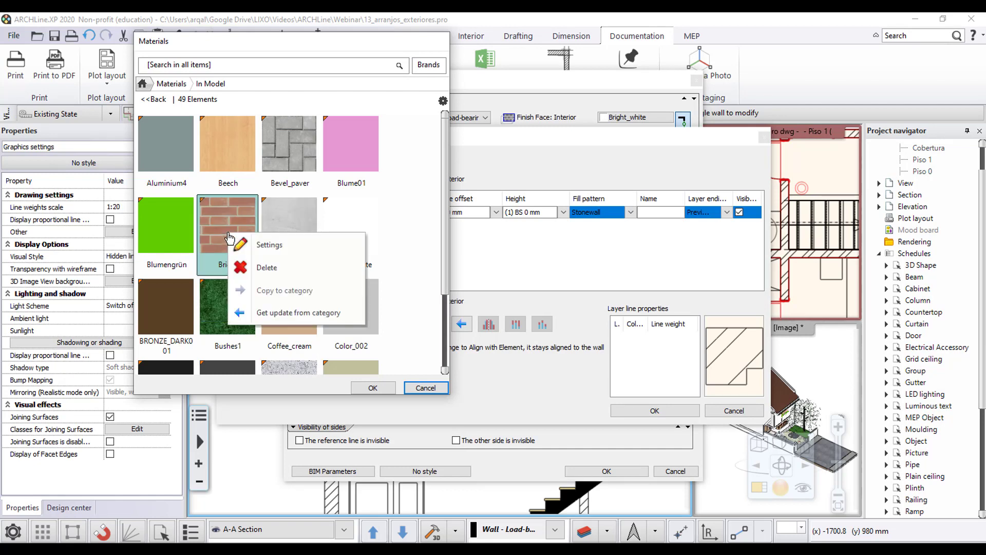
left_click(262, 244)
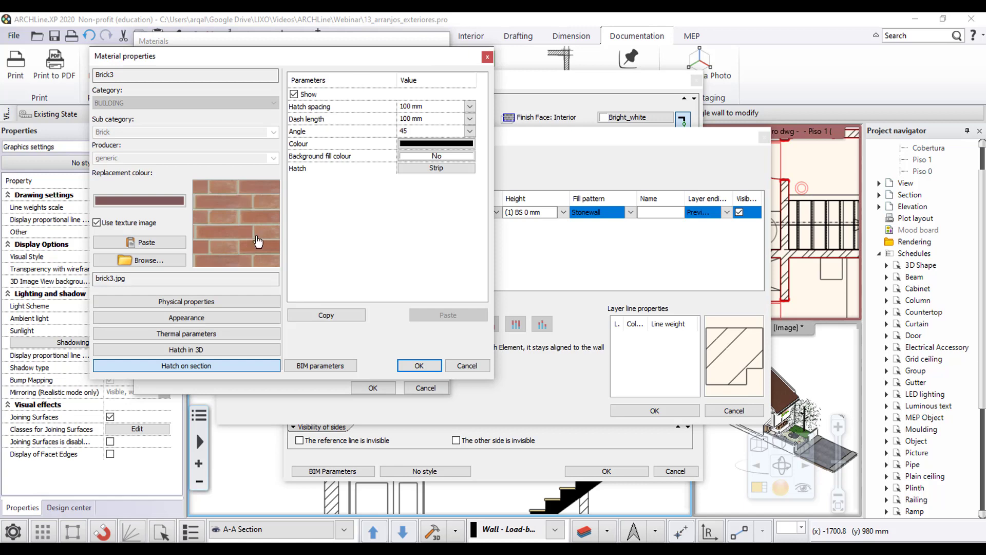
left_click(186, 303)
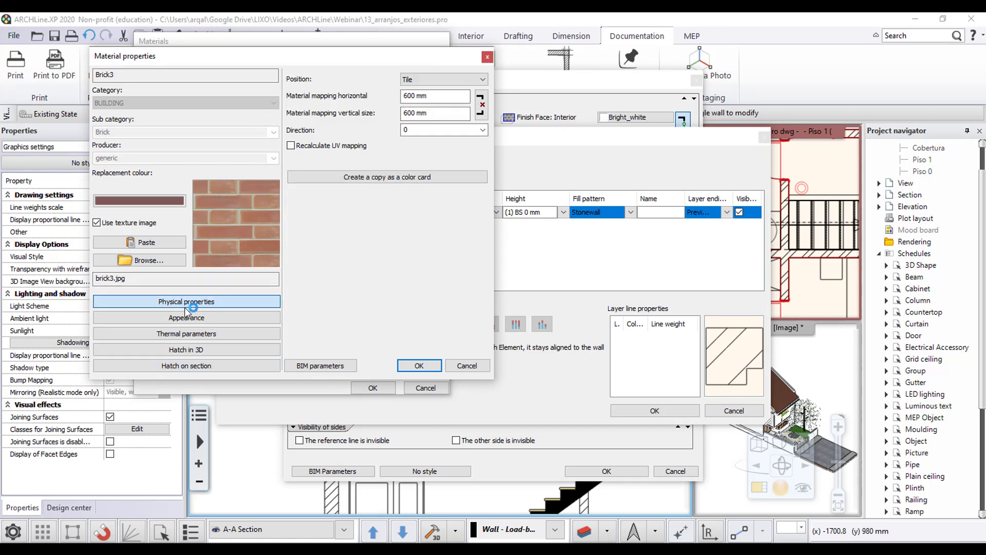
key("Down")
key("Down")
key("Down")
key("Down")
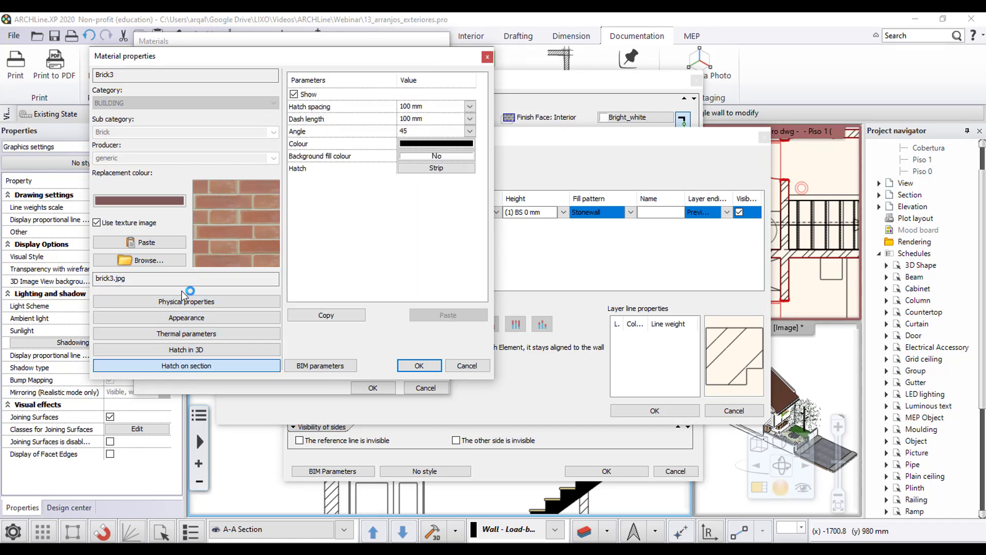
left_click(184, 300)
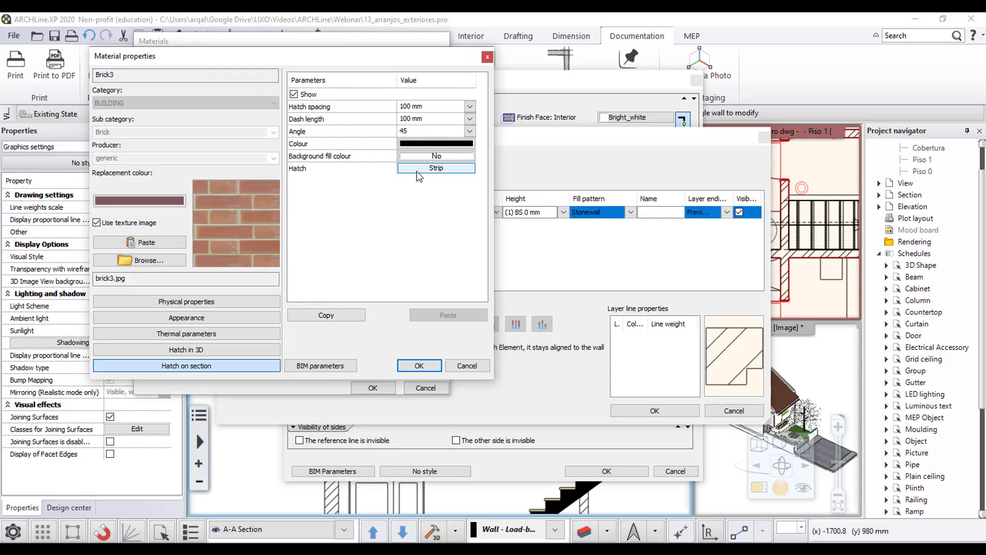
Give Brick3 a Strip section hatch with 50 spacing at 45° and confirm back to the compound walls.
left_click(417, 171)
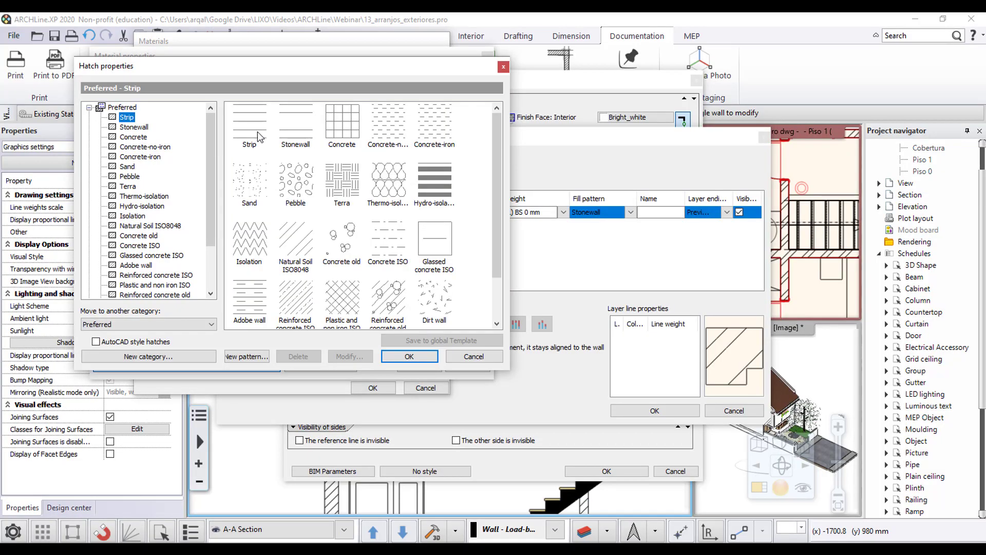
left_click(410, 356)
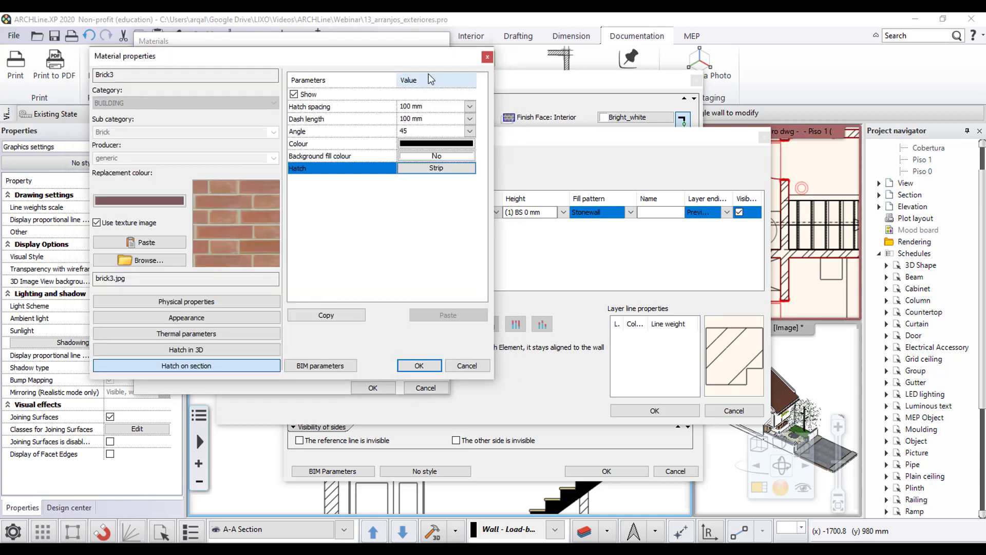
left_click(421, 106)
type("50")
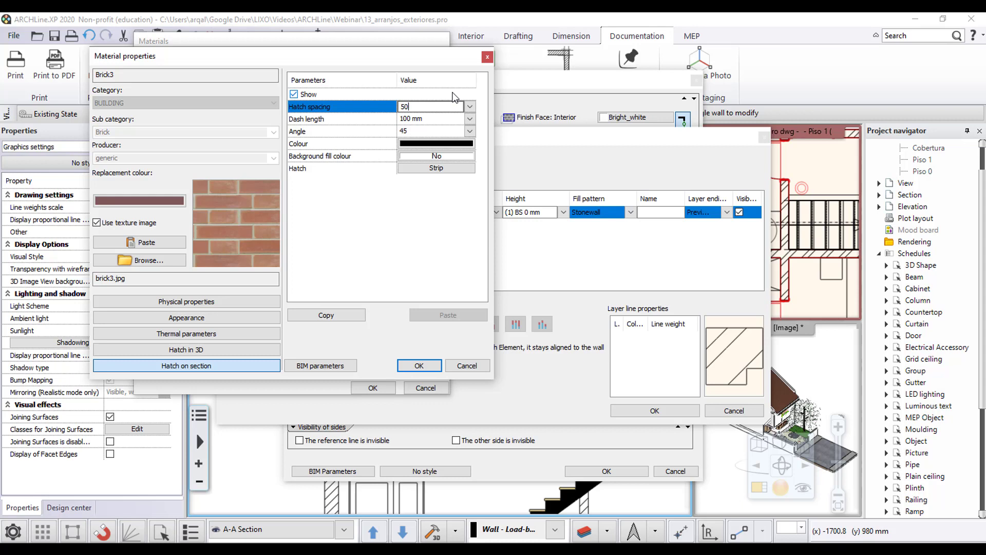
left_click(296, 135)
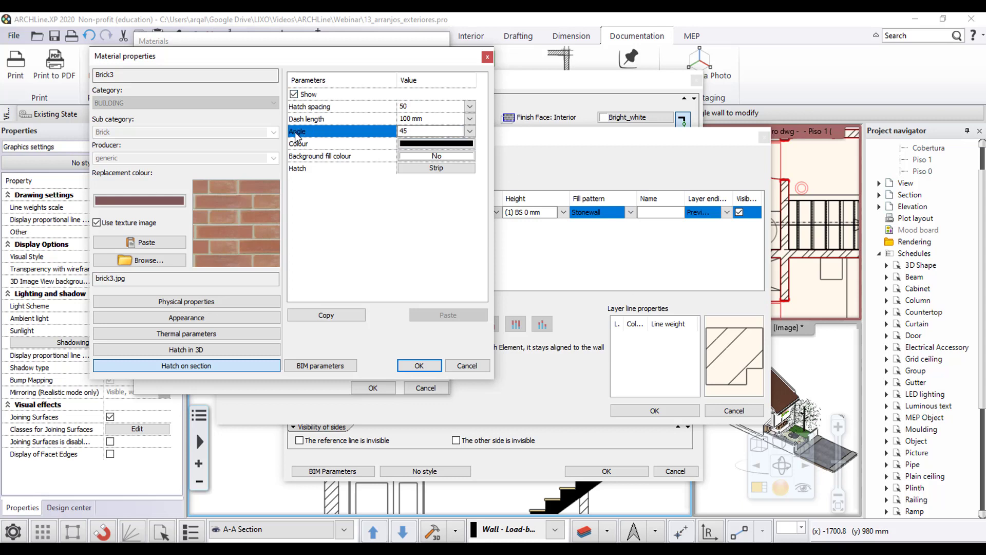
left_click(308, 156)
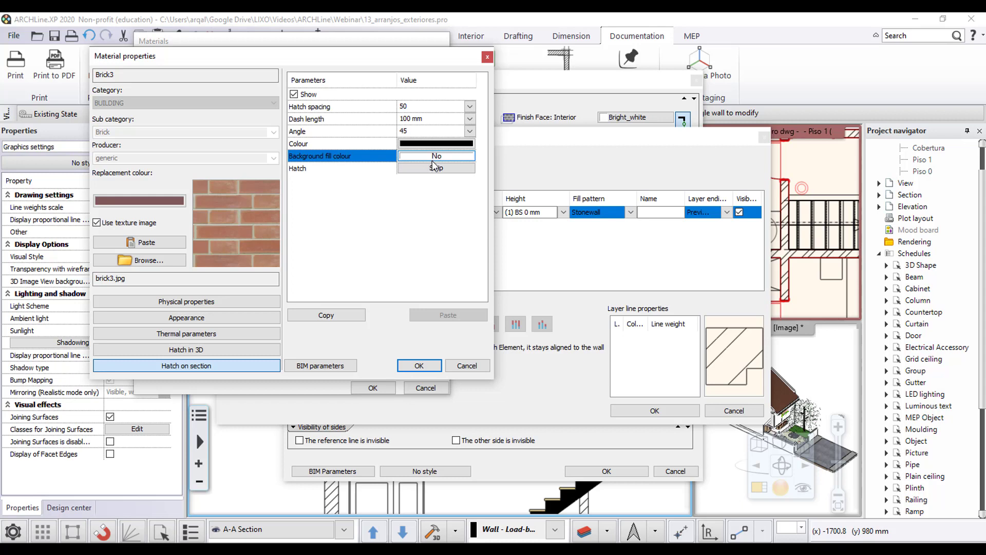
left_click(418, 364)
left_click(373, 387)
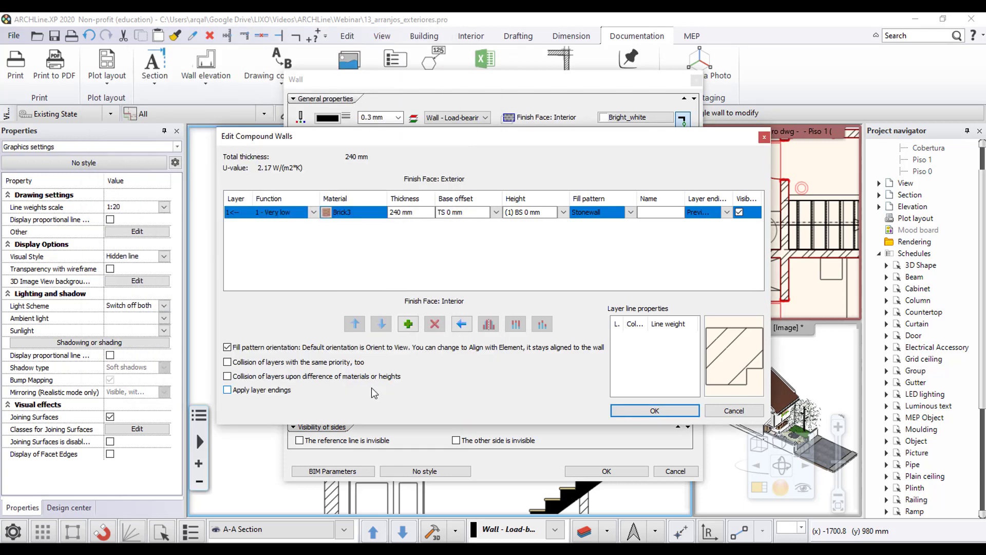
left_click(631, 411)
Close the wall dialogs, regenerate the A-A section, and select the upper left wall above Cobertura.
left_click(609, 472)
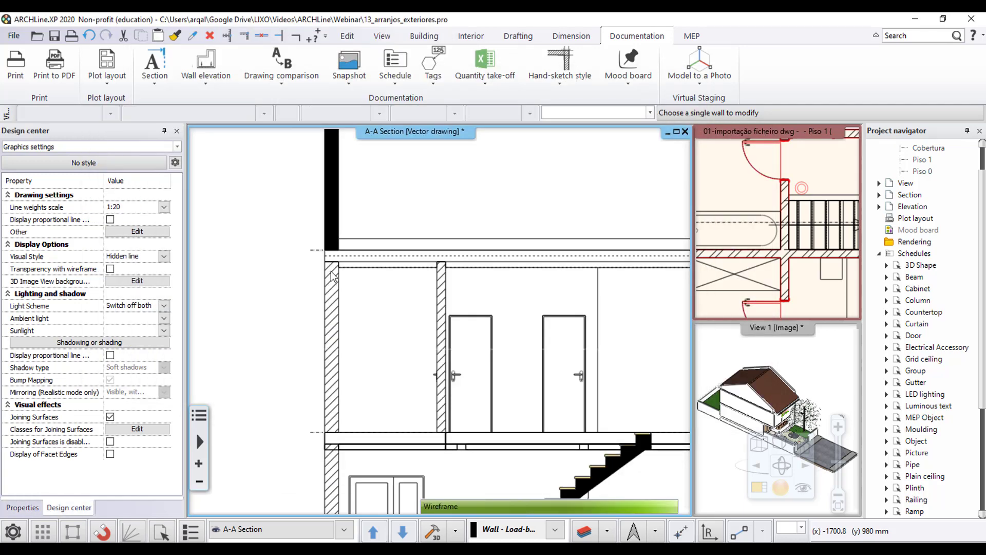
scroll(495, 286, "down", 3)
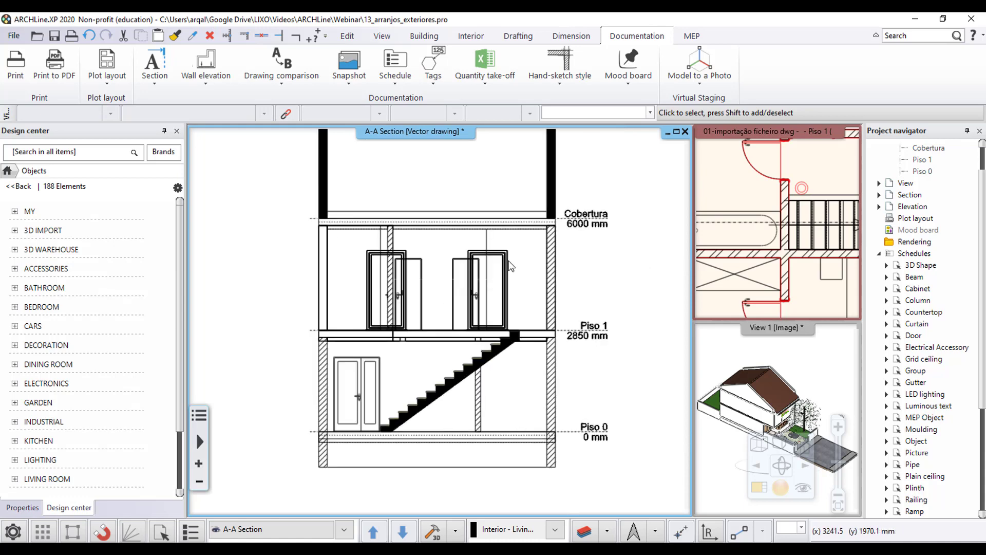
left_click(433, 534)
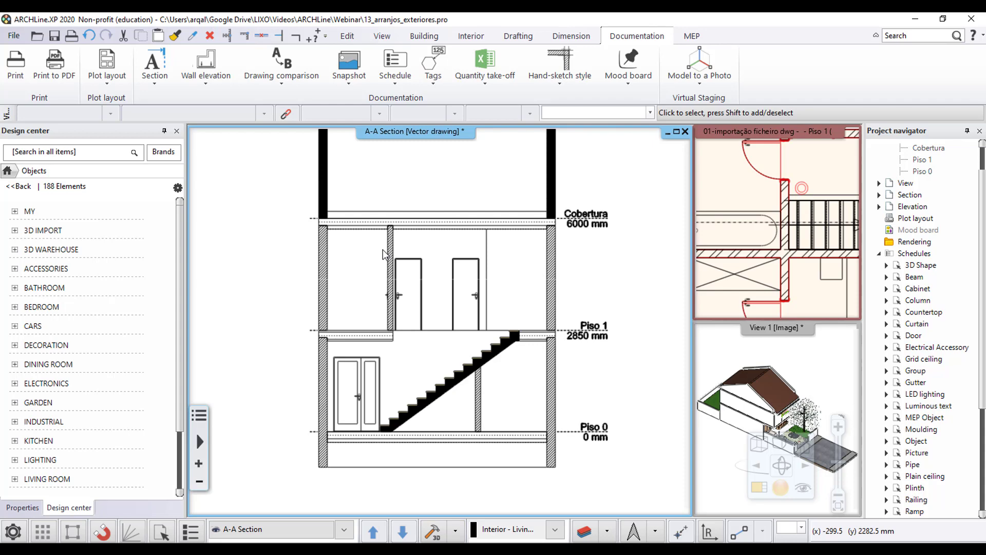
scroll(326, 209, "up", 2)
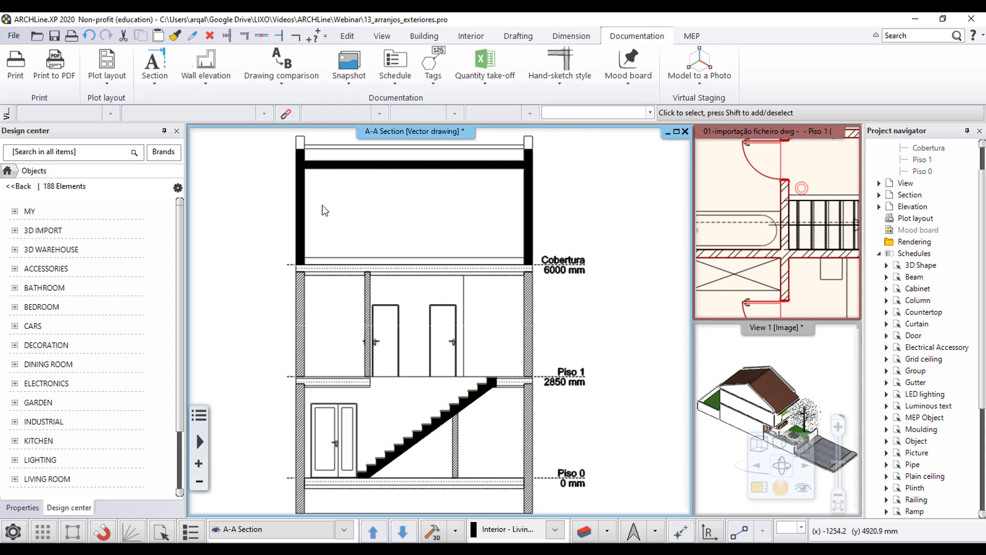
scroll(344, 221, "up", 1)
scroll(314, 243, "up", 1)
left_click(314, 243)
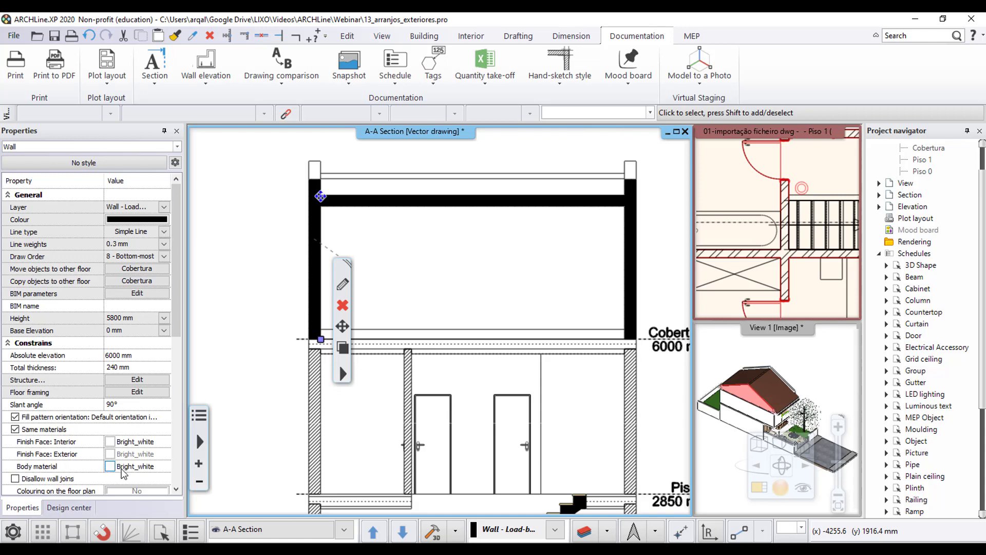
In the Bright_white material's section hatch settings, set the background fill colour to none.
left_click(122, 470)
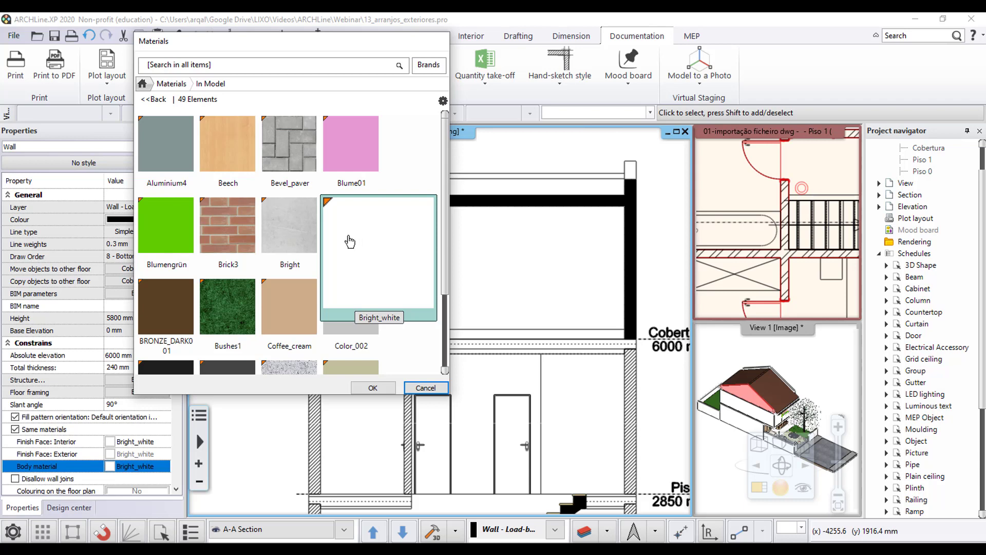
right_click(344, 235)
left_click(405, 254)
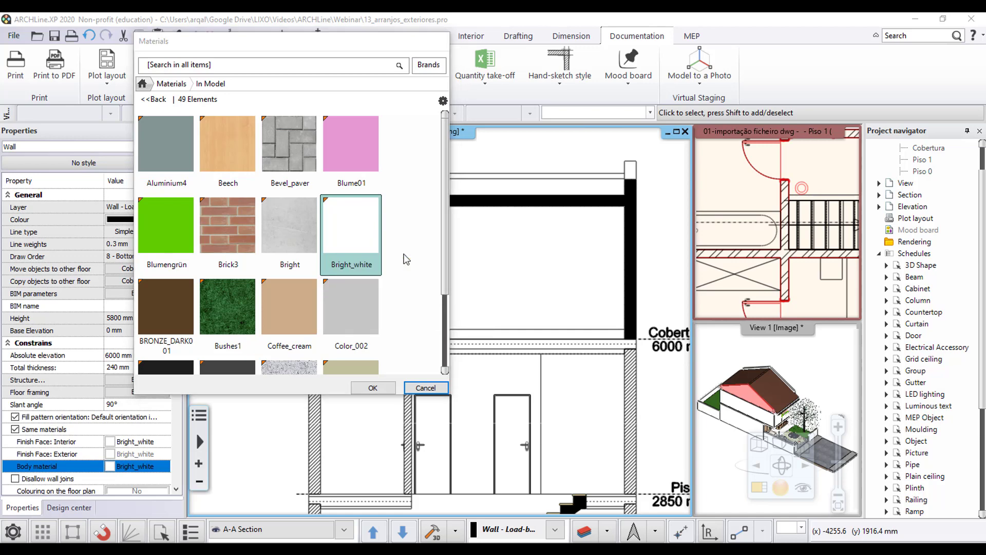
left_click(432, 169)
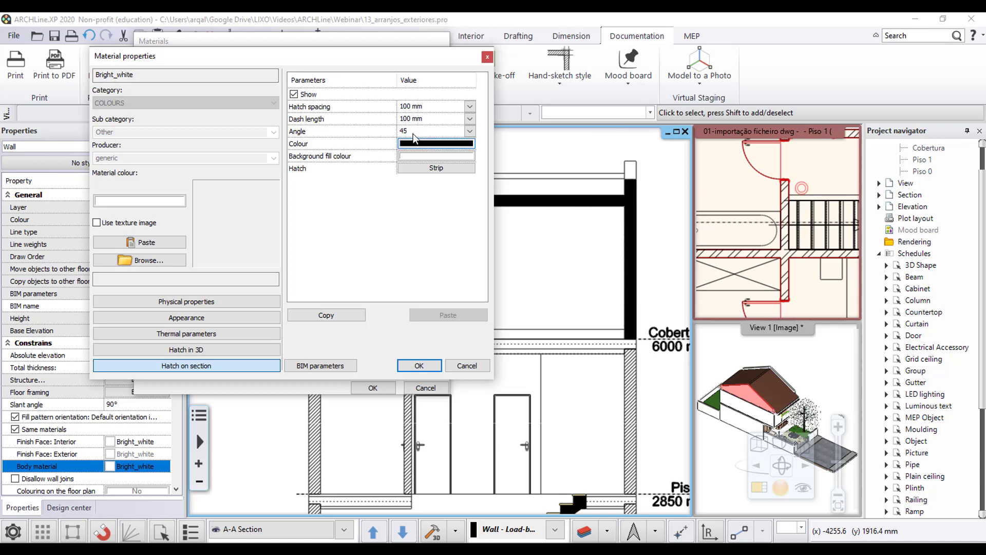
left_click(423, 155)
left_click(424, 155)
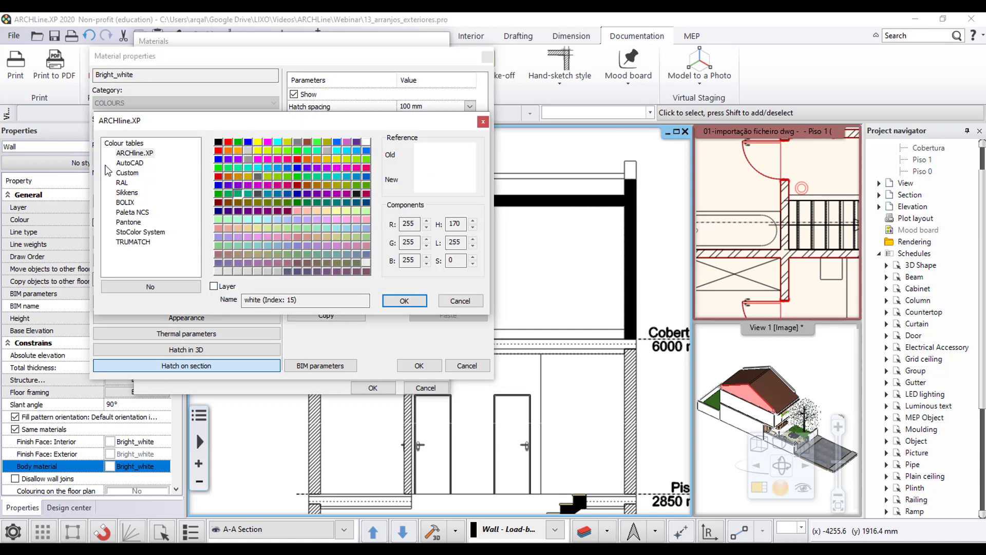
left_click(146, 288)
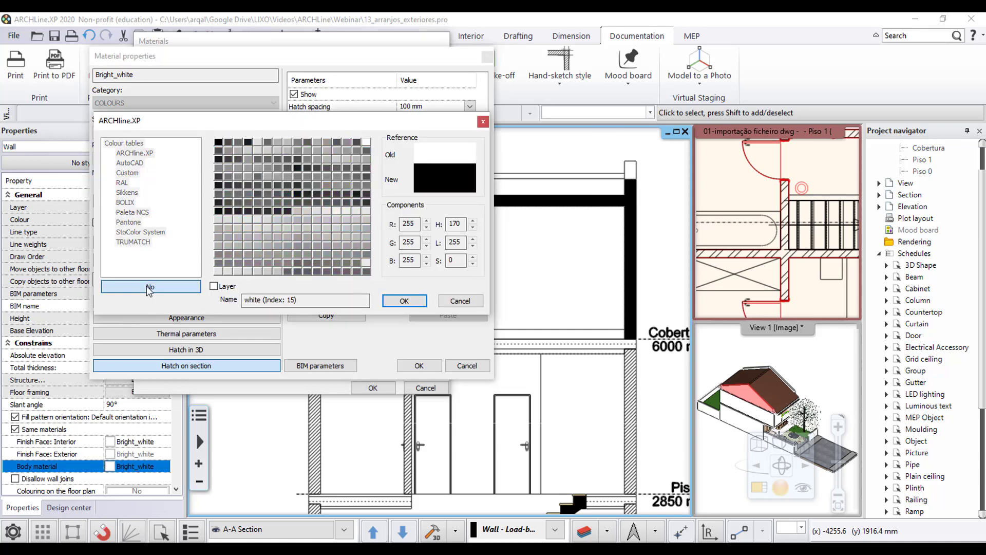
left_click(396, 302)
Set the Bright_white Strip hatch spacing to 50 and confirm both dialogs.
left_click(411, 169)
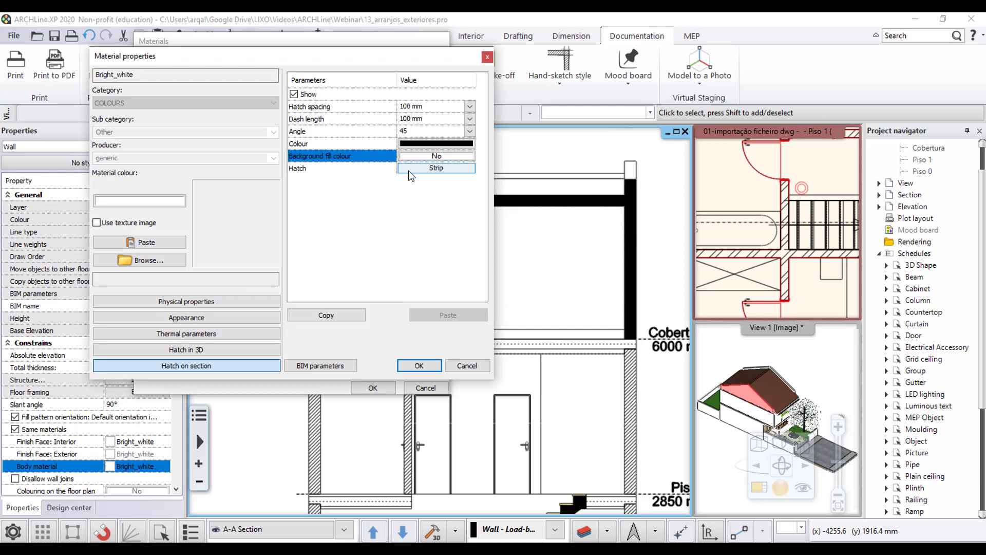
left_click(455, 169)
left_click(467, 108)
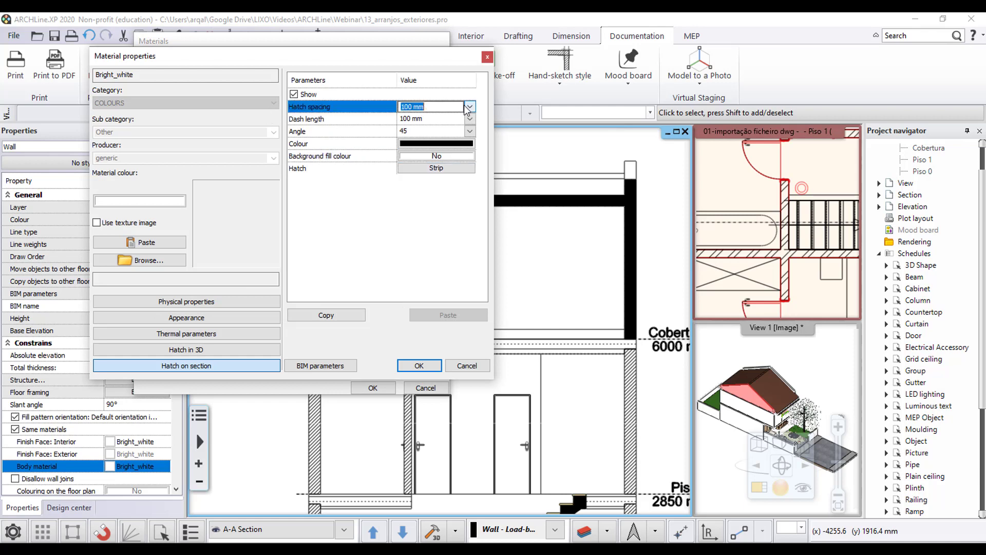
type("50")
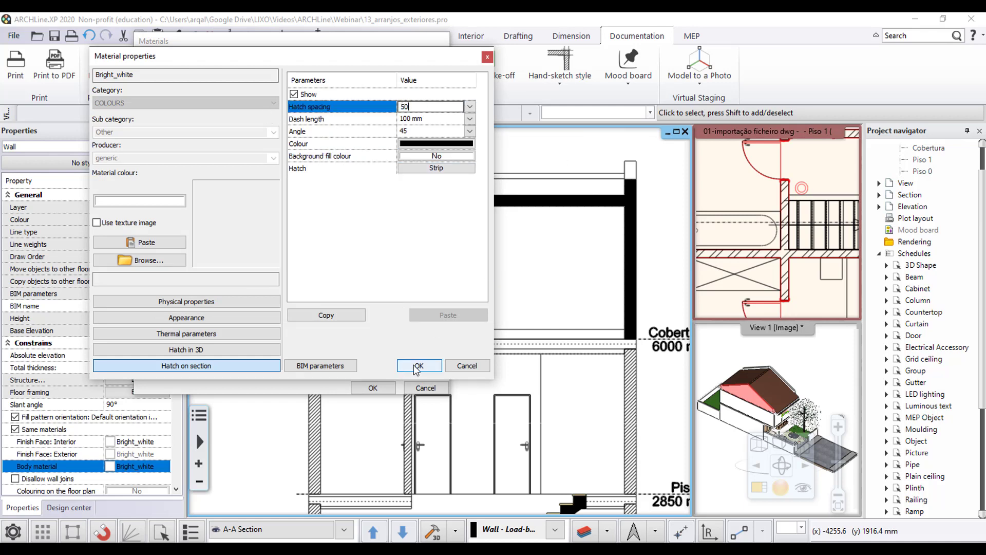
left_click(419, 365)
left_click(372, 387)
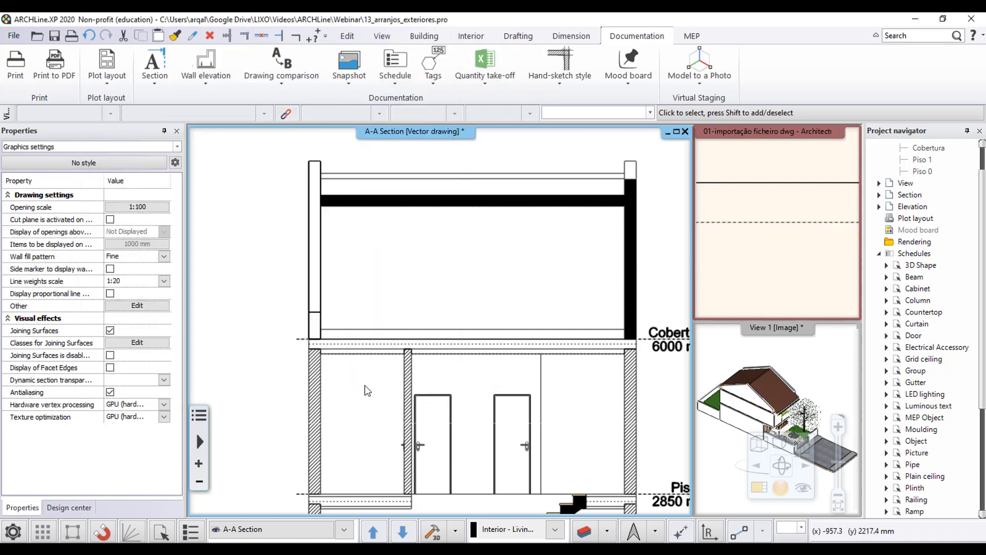
Regenerate the section to show the hatched walls, then open the Cobertura slab's properties.
left_click(432, 532)
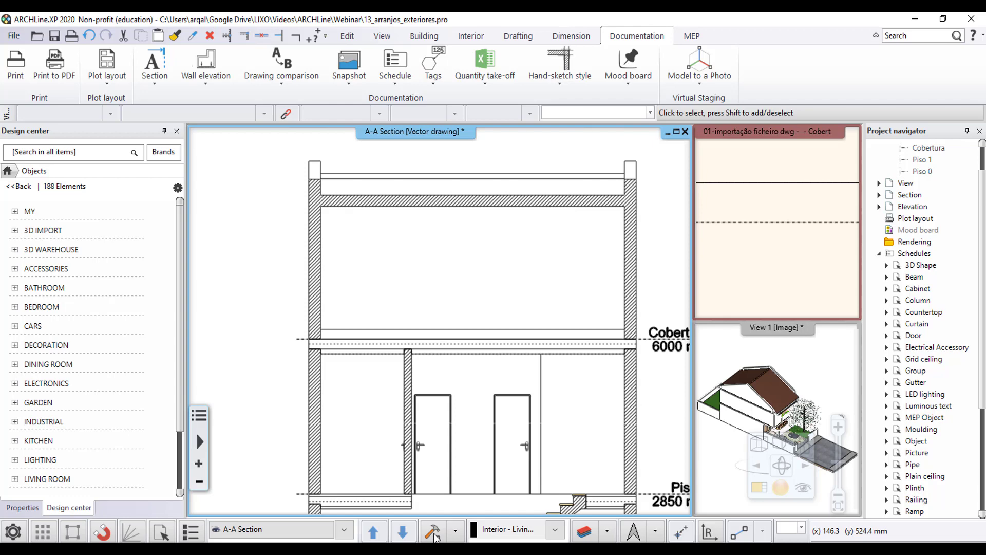
scroll(429, 326, "down", 3)
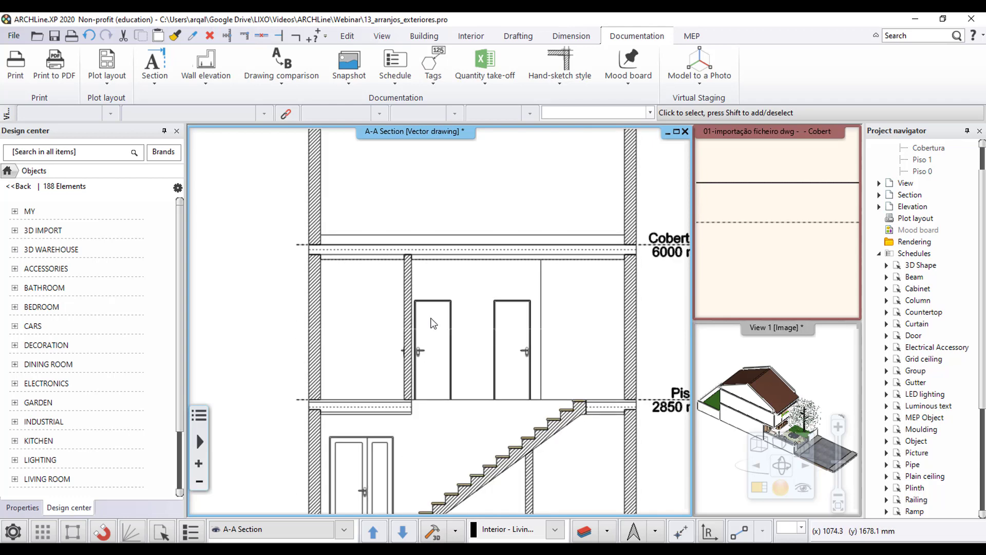
left_click(385, 255)
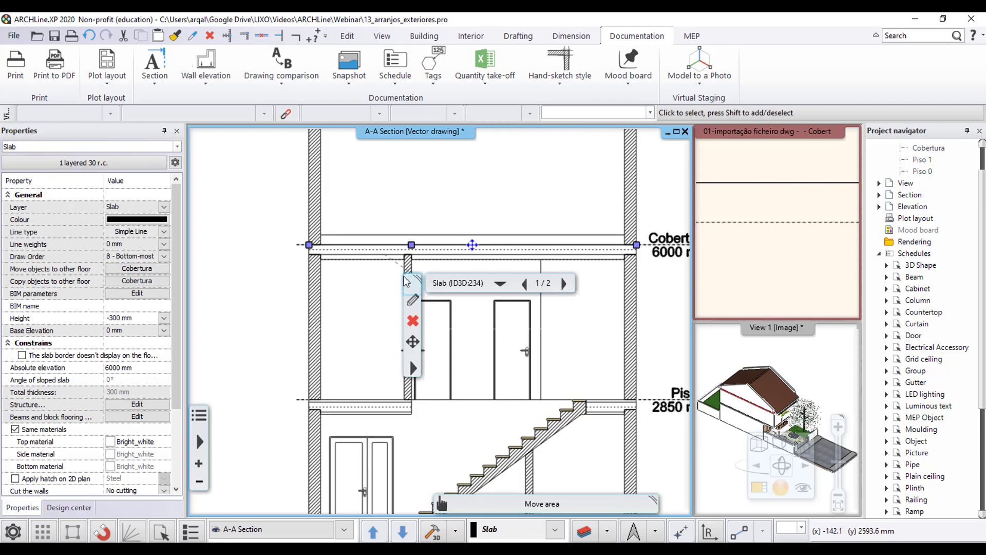
left_click(413, 300)
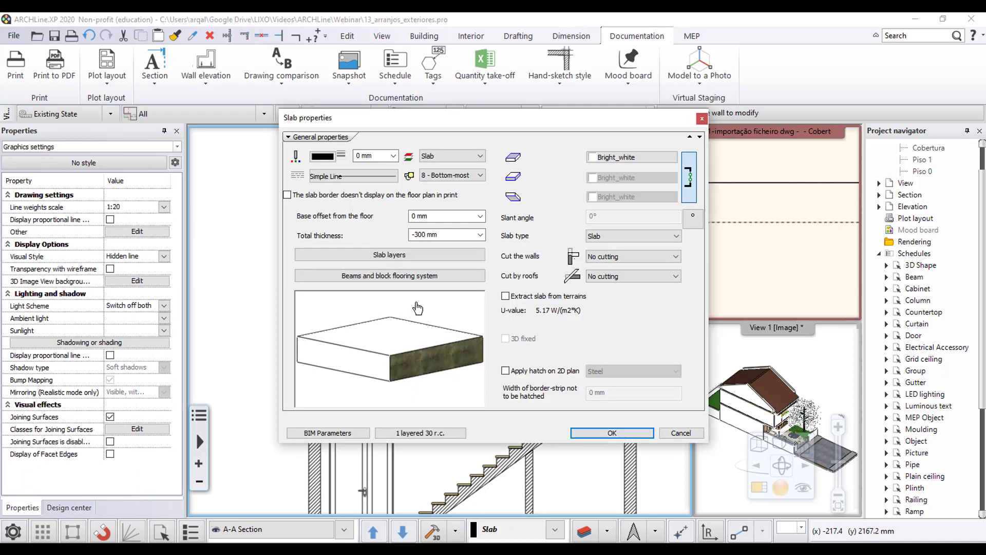
Open the Reinforced_concrete material's properties from the Cobertura slab's layer list.
left_click(374, 259)
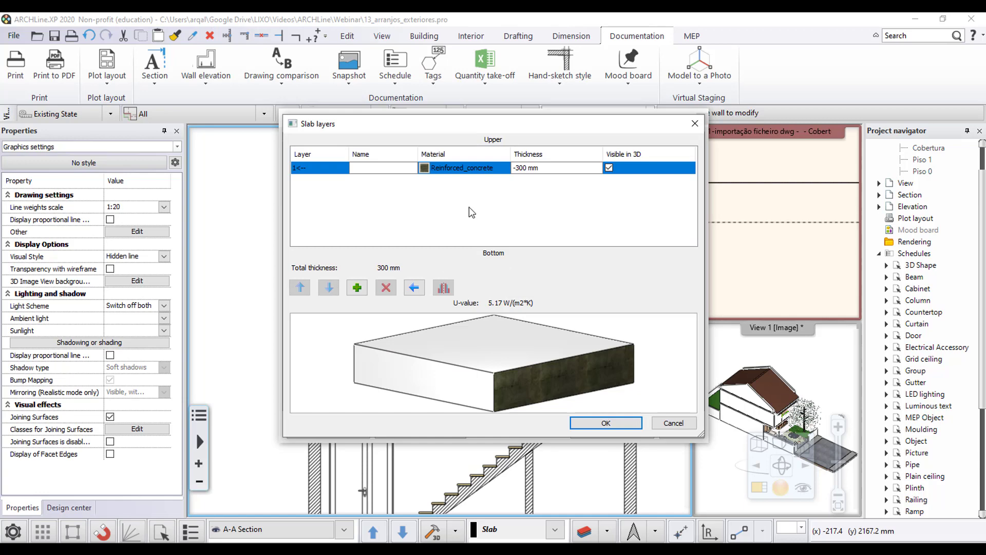
left_click(439, 168)
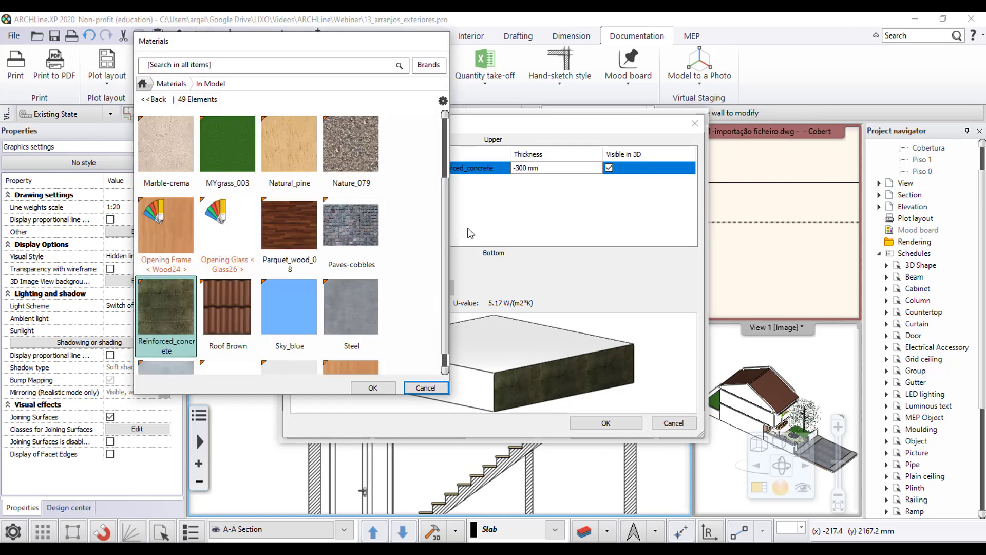
right_click(161, 322)
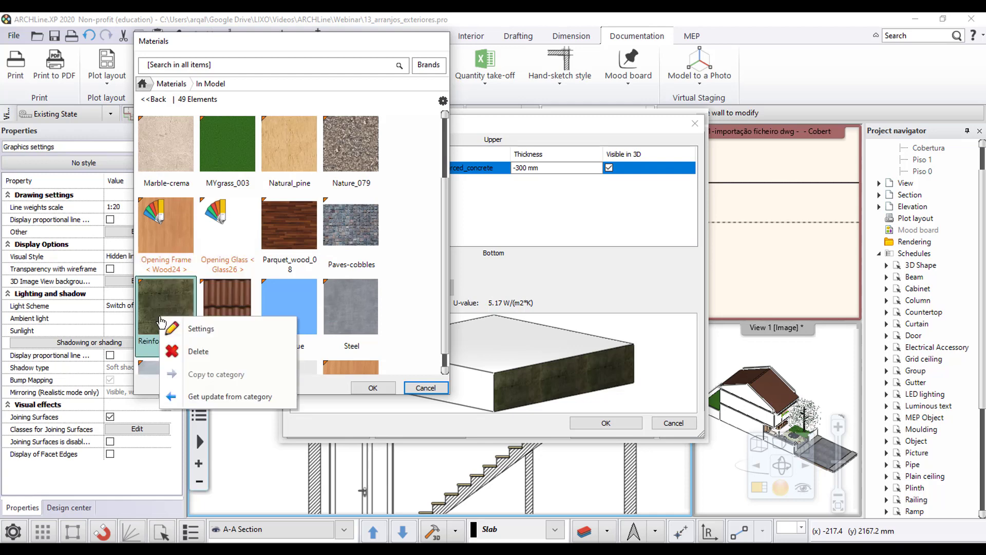
left_click(194, 329)
double_click(196, 330)
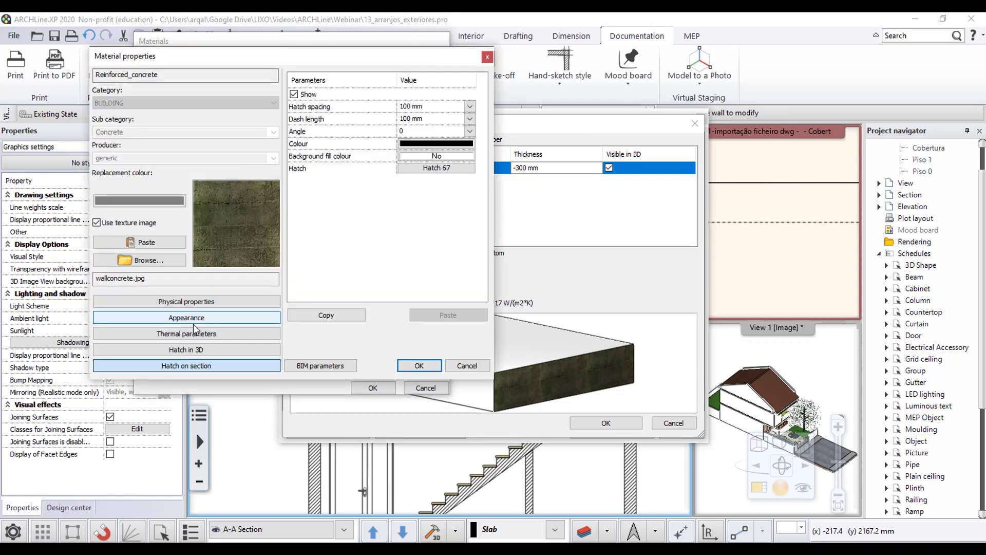
Set the Reinforced_concrete section hatch pattern to Preferred > Strip.
left_click(437, 156)
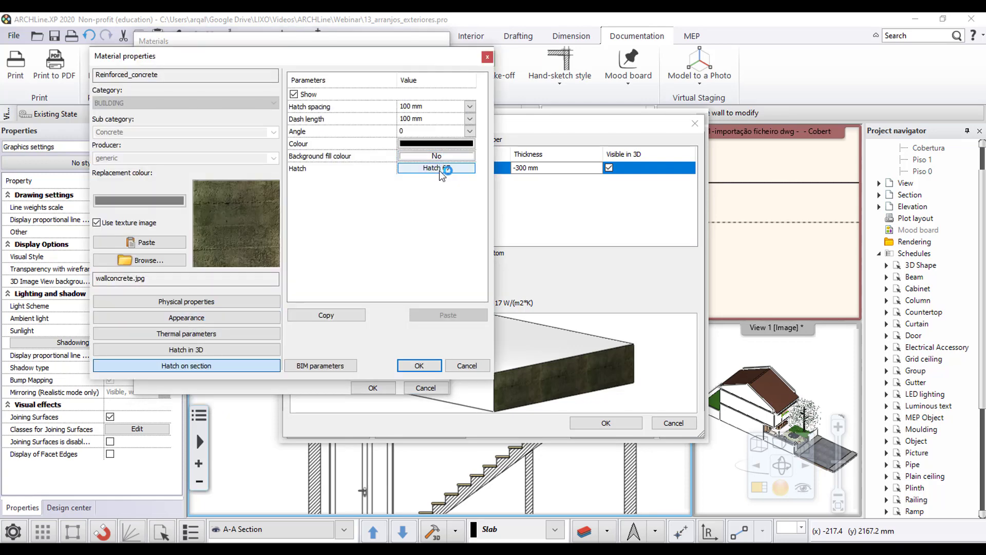
left_click(436, 170)
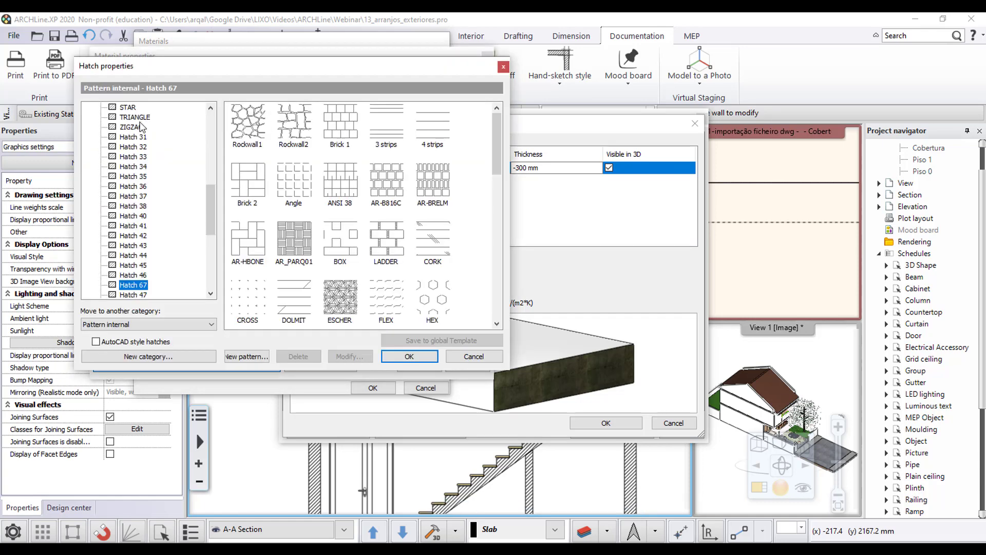
scroll(144, 154, "up", 10)
left_click(90, 107)
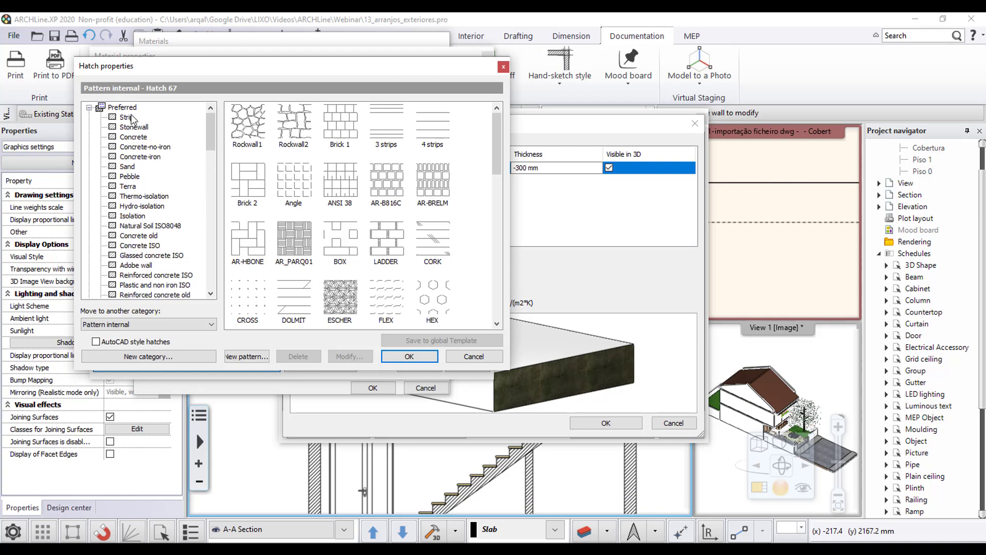
left_click(123, 117)
left_click(409, 356)
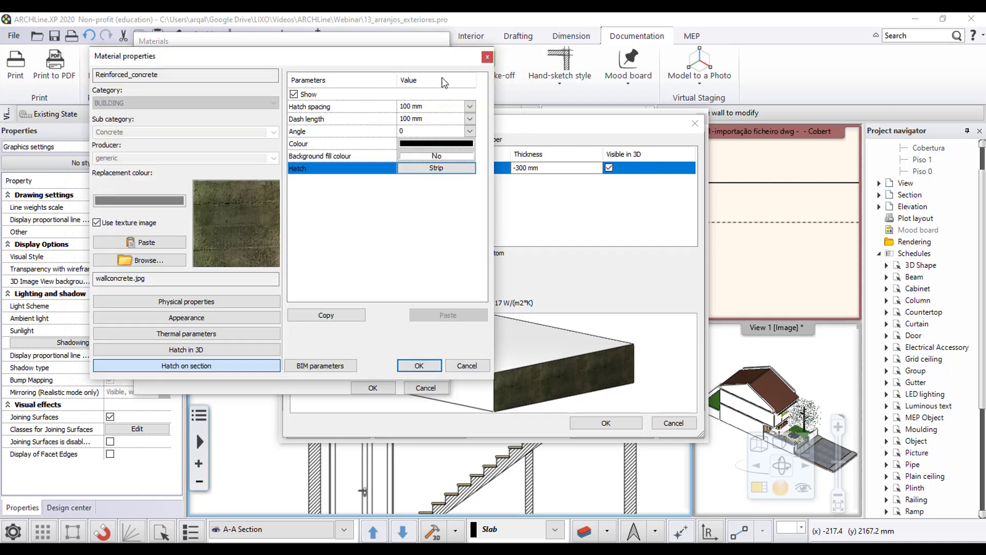
Give the hatch spacing 50 and angle 45, then confirm all slab and material dialogs.
left_click(436, 106)
type("50")
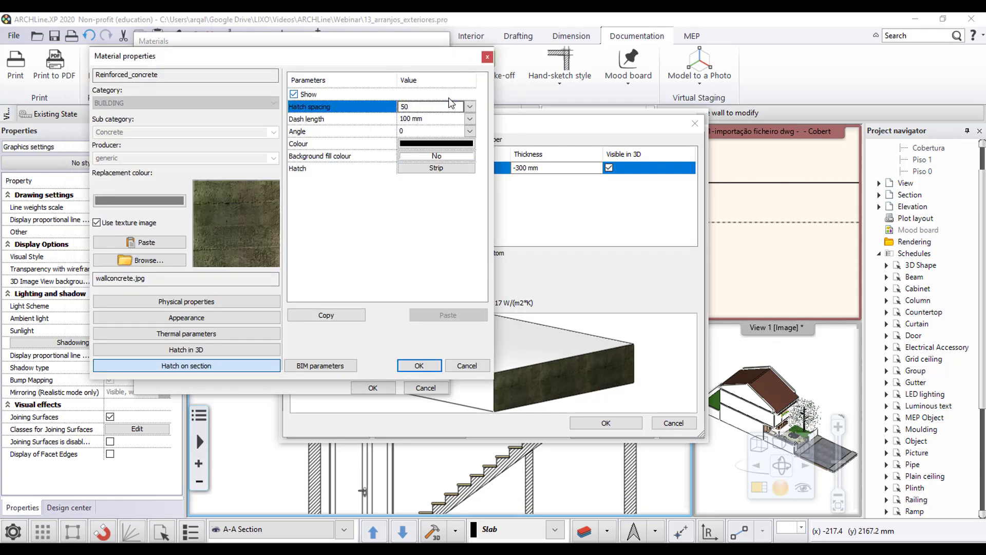
left_click(414, 131)
type("45")
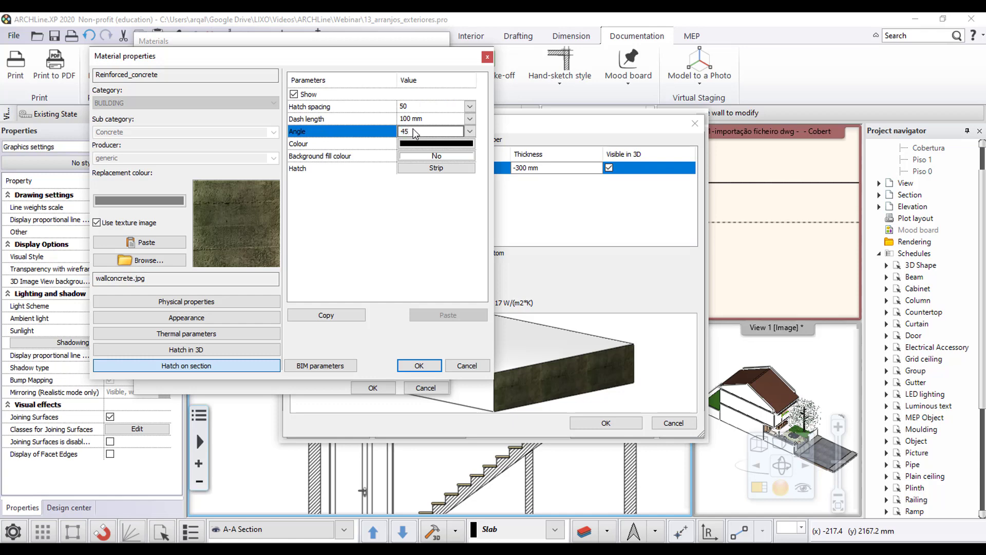
left_click(420, 365)
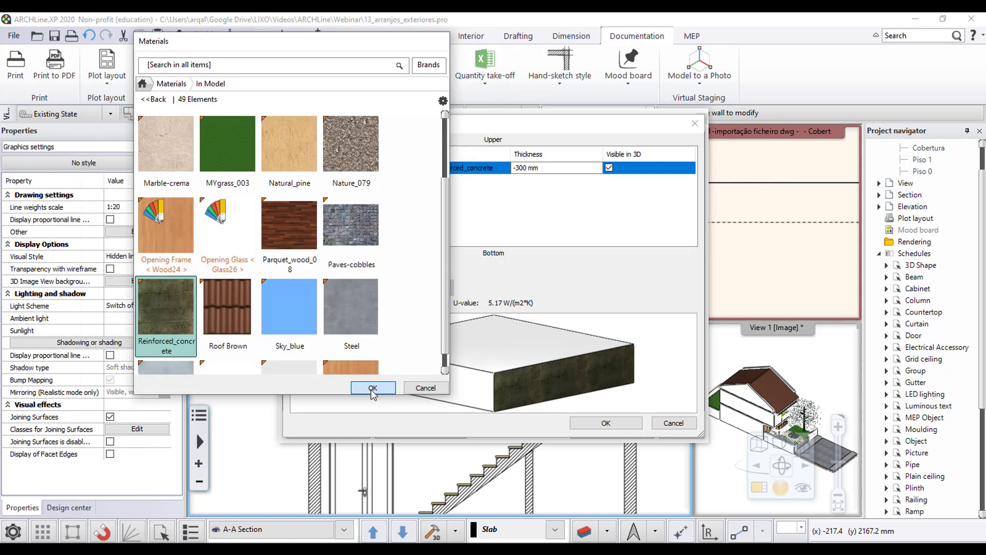
left_click(374, 387)
left_click(595, 423)
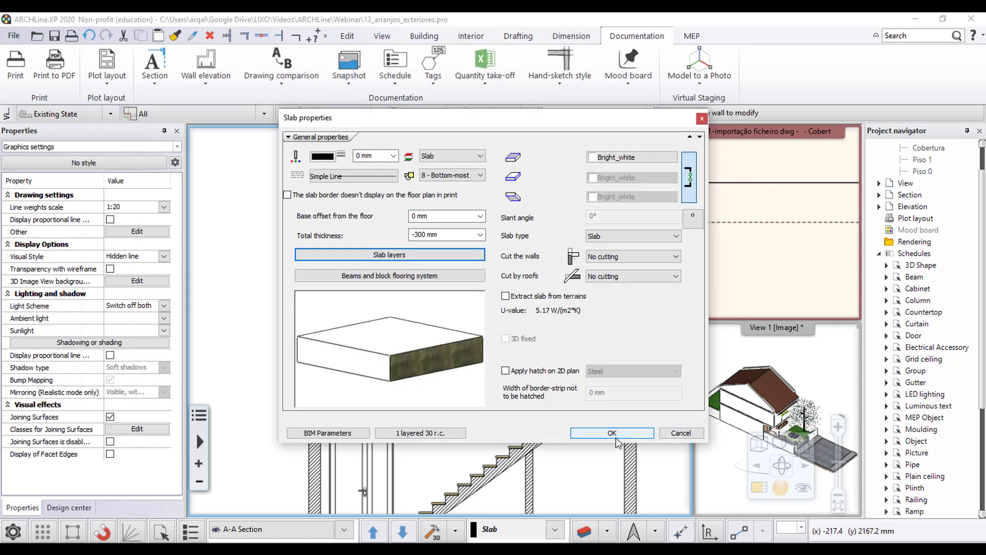
left_click(596, 432)
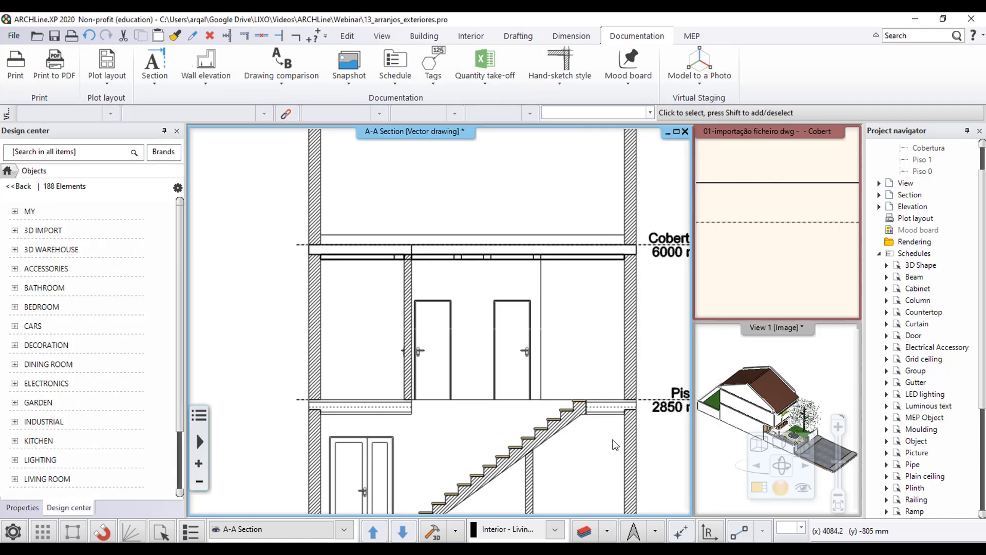
Regenerate the A-A section and zoom around to inspect the strip-hatched slabs and level labels.
left_click(435, 534)
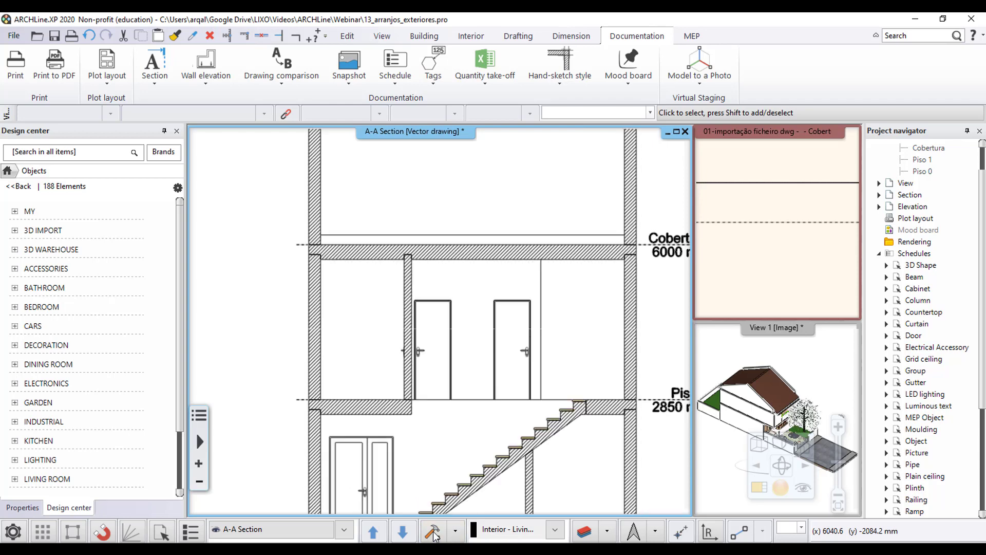
scroll(457, 300, "down", 3)
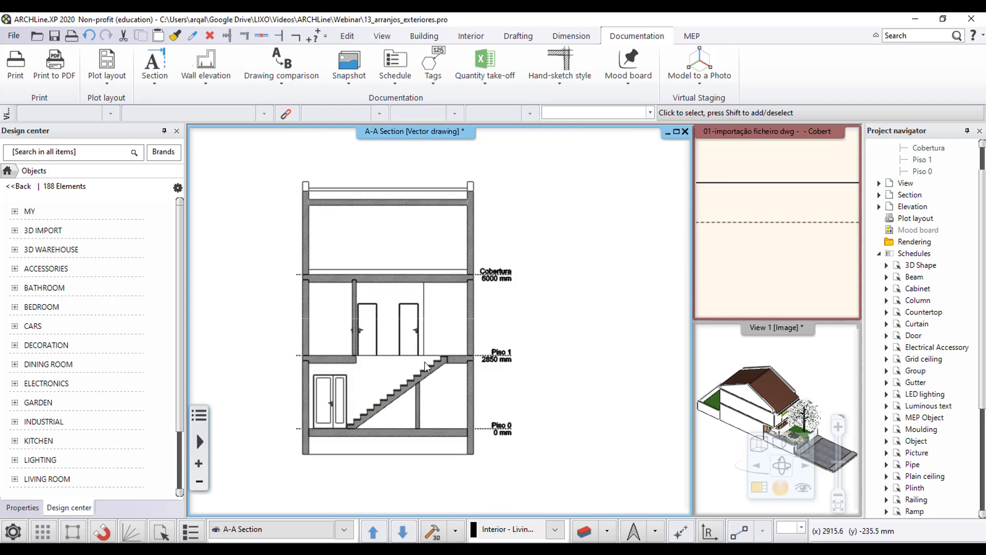
scroll(485, 285, "down", 2)
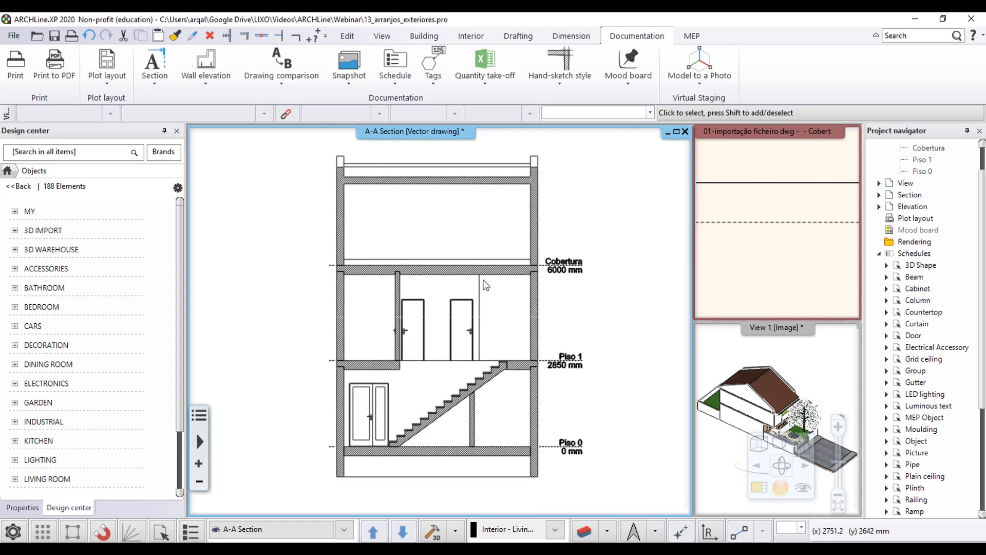
scroll(491, 277, "up", 1)
scroll(487, 349, "down", 1)
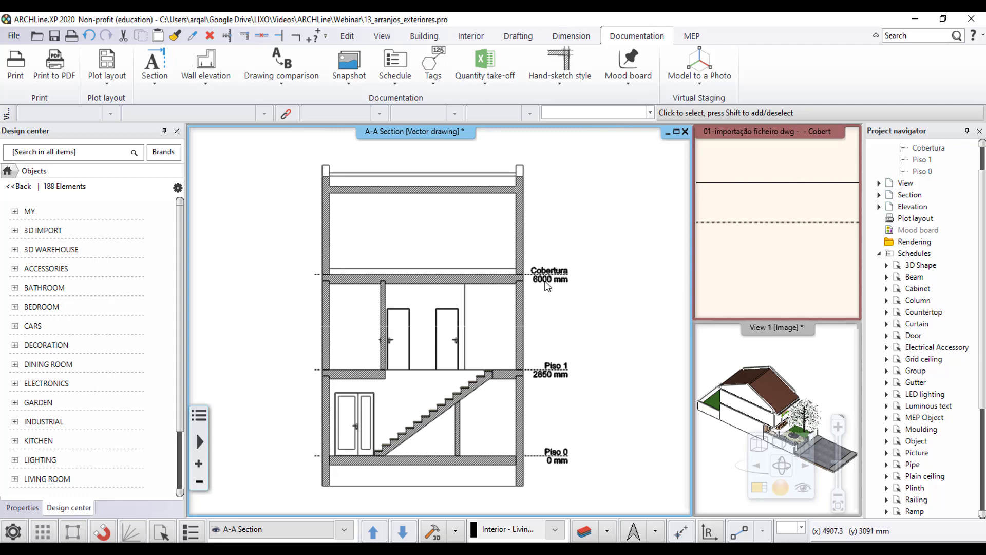
scroll(565, 295, "up", 2)
scroll(488, 308, "up", 2)
scroll(466, 316, "up", 1)
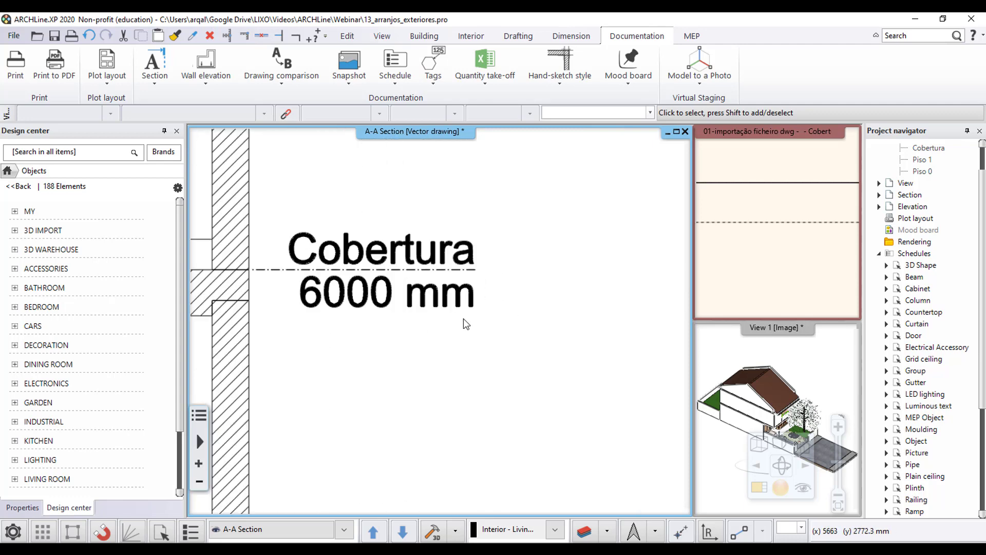
scroll(464, 318, "down", 2)
scroll(513, 317, "down", 2)
scroll(563, 316, "down", 1)
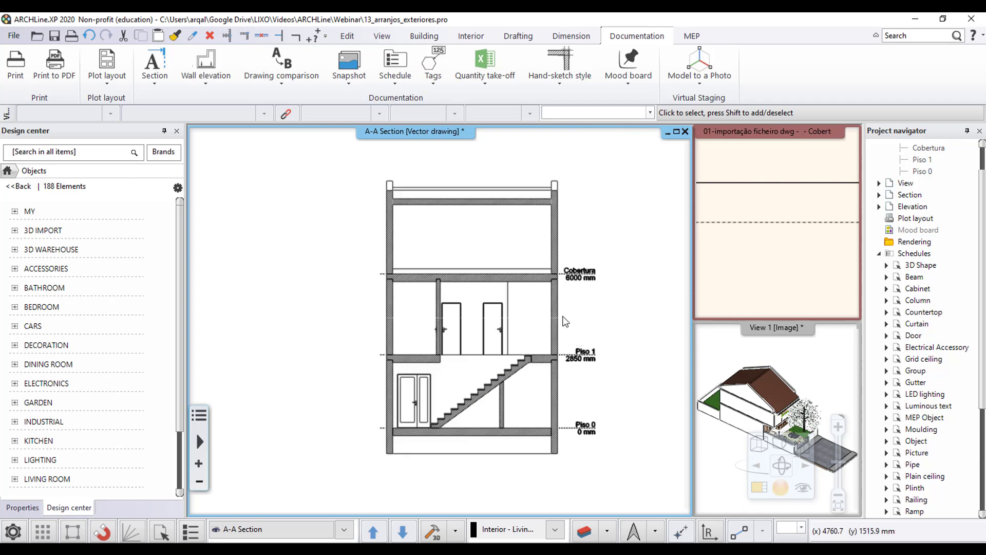
scroll(552, 322, "up", 1)
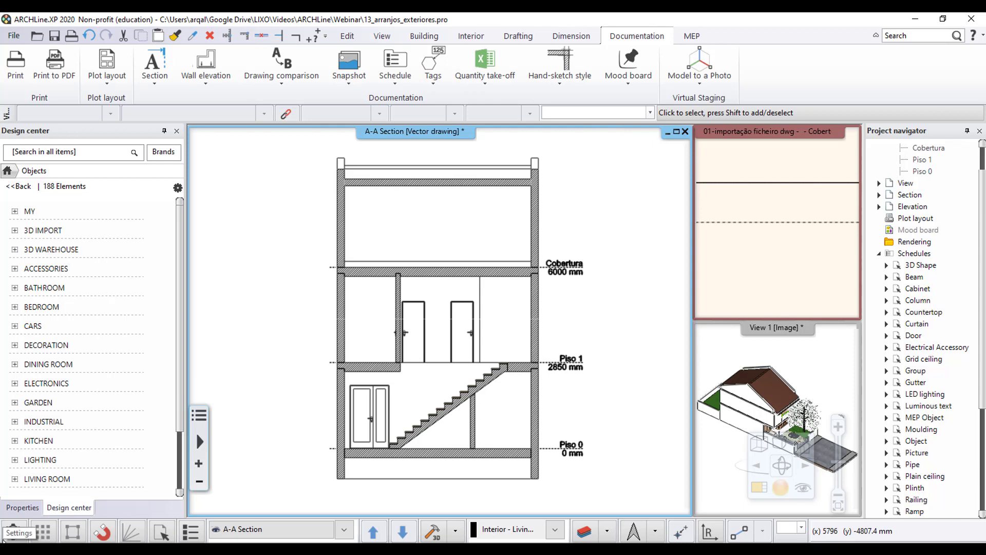
Change the primary unit of measurement to metres in Settings > Units and angles.
key("super+p")
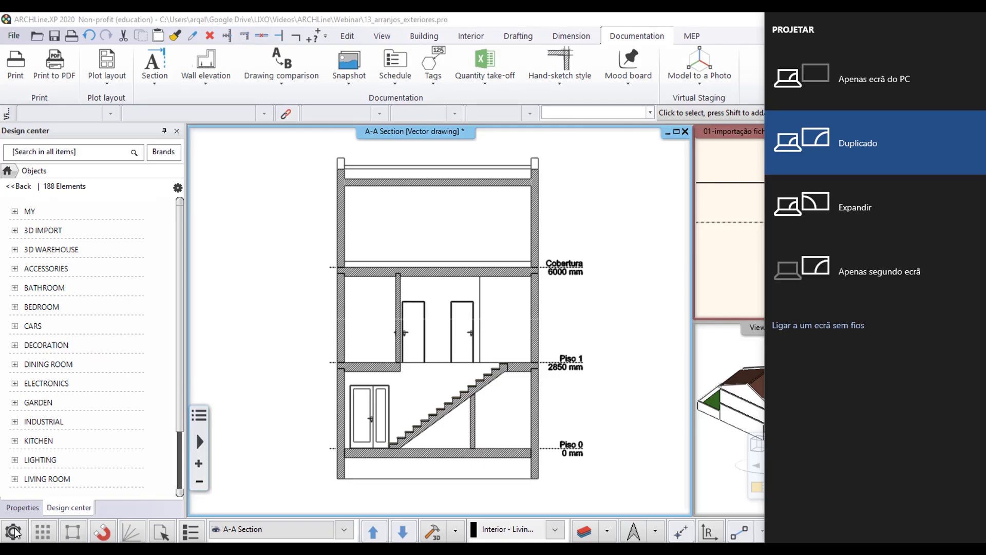
left_click(565, 268)
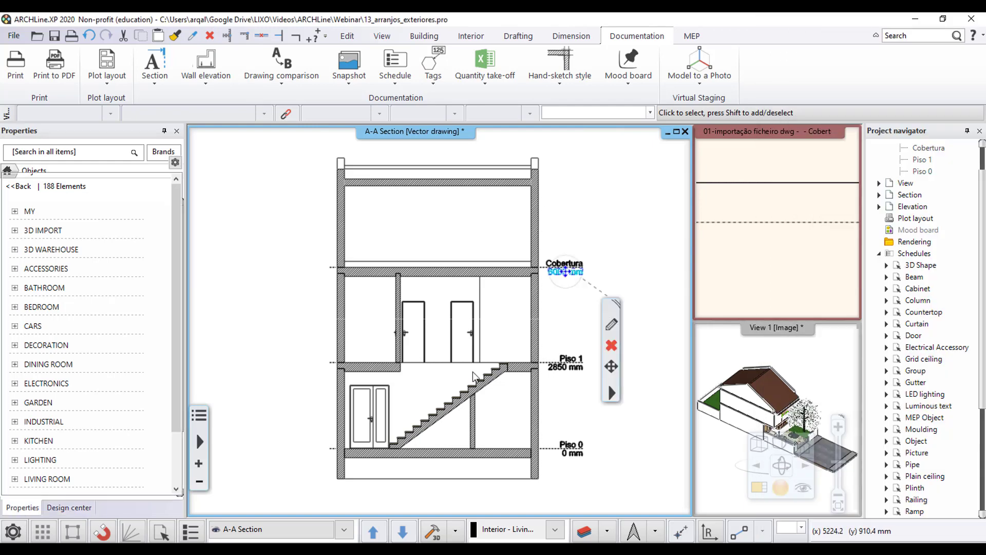
left_click(13, 531)
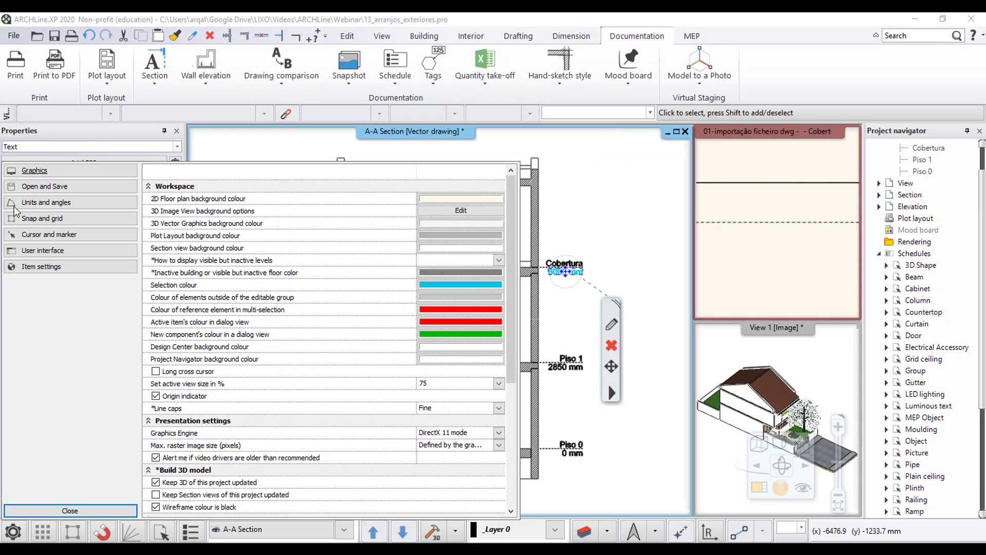
left_click(13, 208)
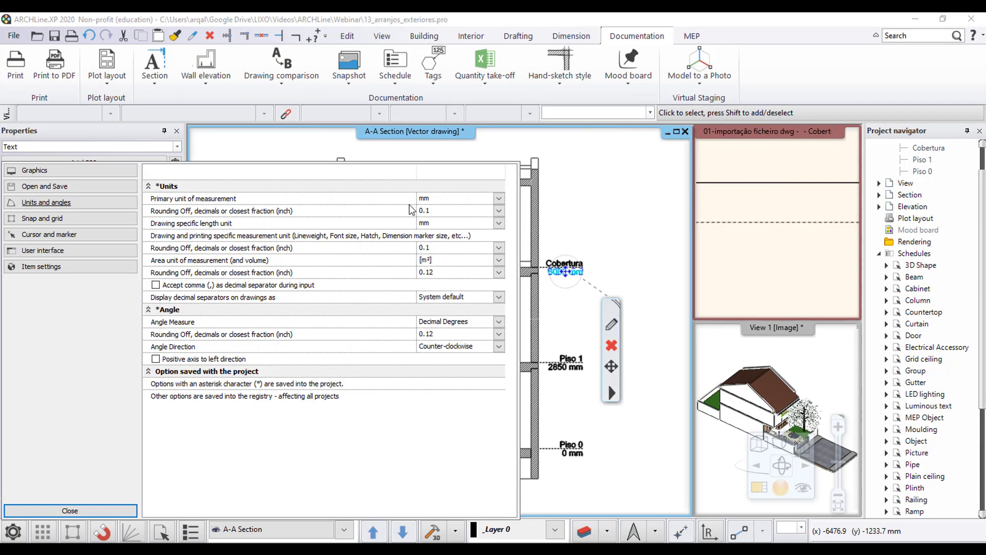
left_click(456, 201)
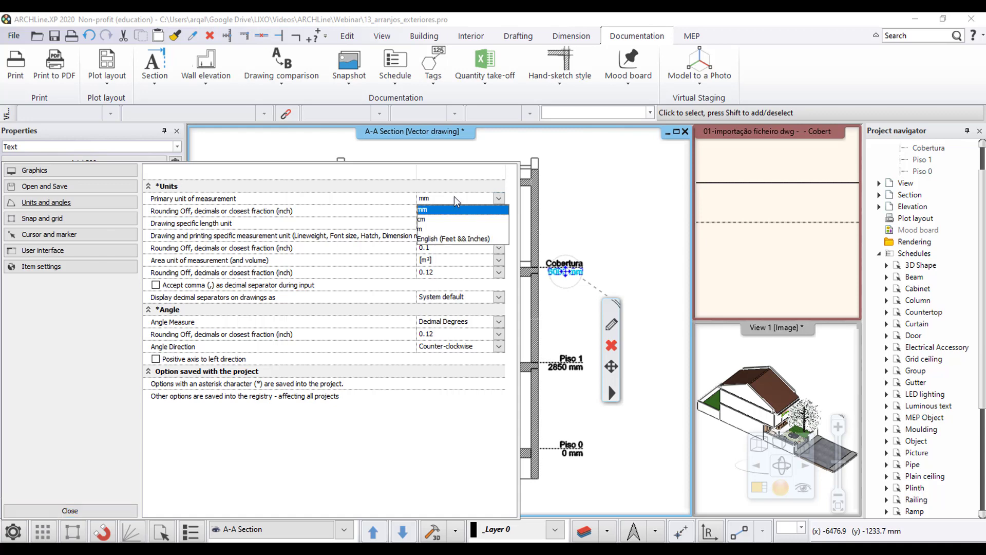
left_click(441, 225)
left_click(98, 512)
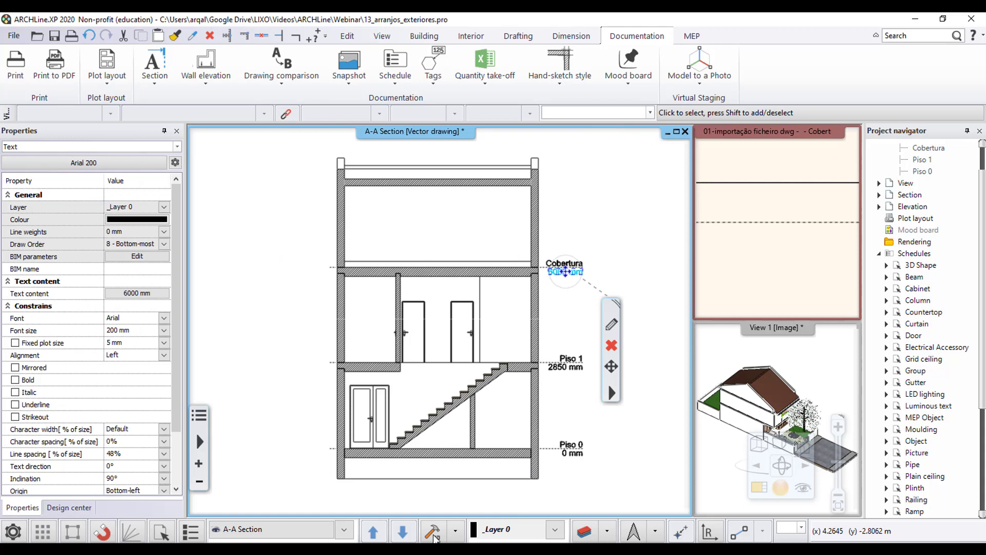
Regenerate the A-A section so its levels read 6 m, 2.85 m and 0 m.
key("Escape")
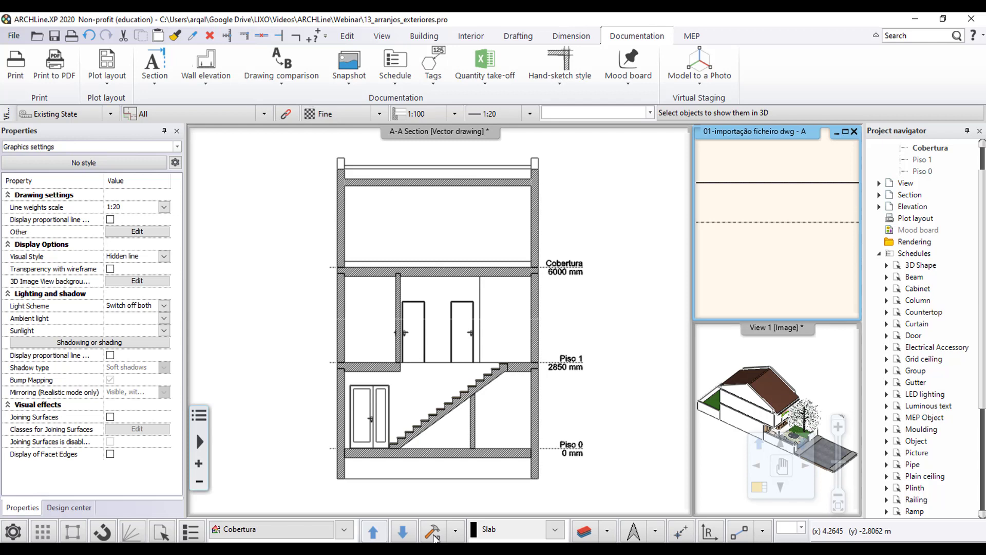
left_click(435, 538)
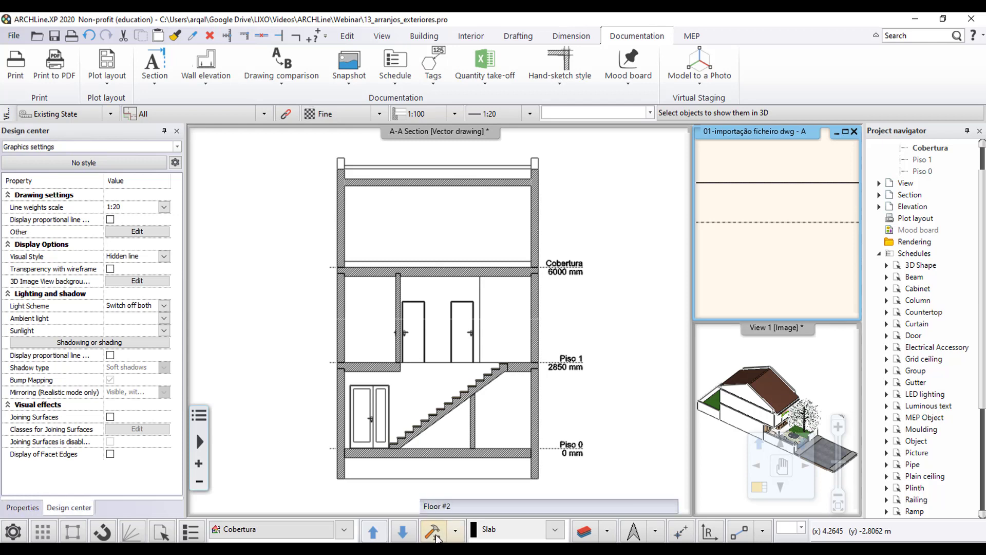
left_click(632, 253)
Locate A-A Section under Section in the project tree, then switch the plan to Piso 0.
left_click(747, 272)
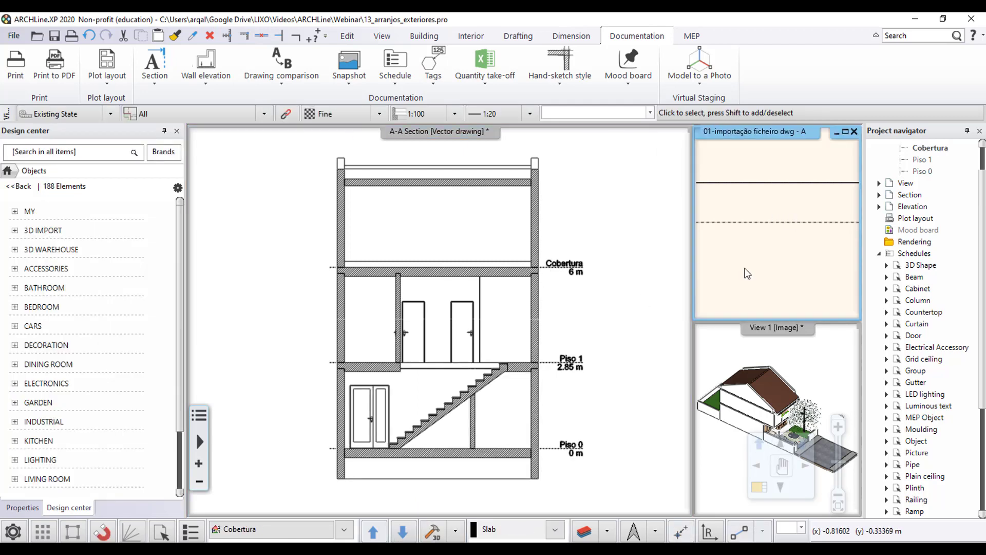
left_click(879, 196)
left_click(924, 208)
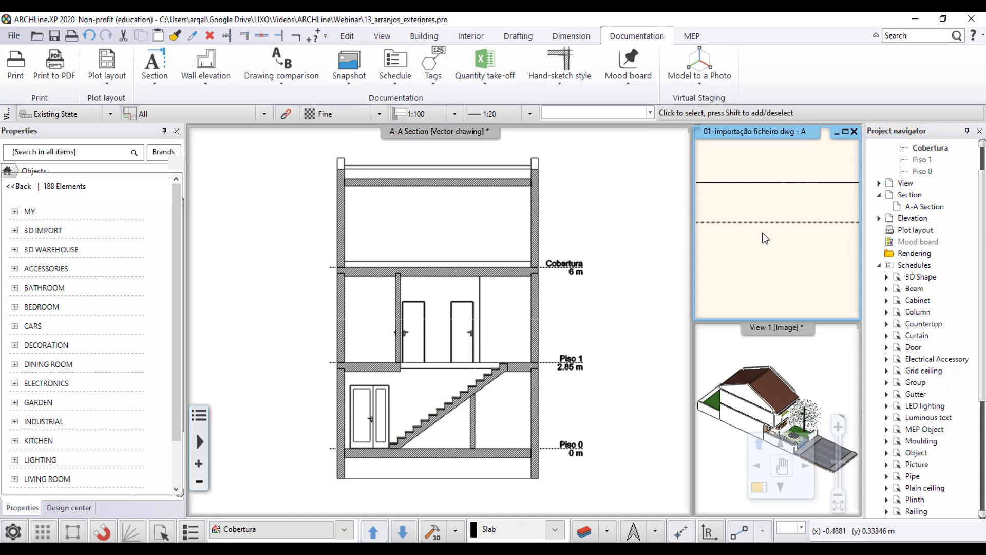
left_click(756, 266)
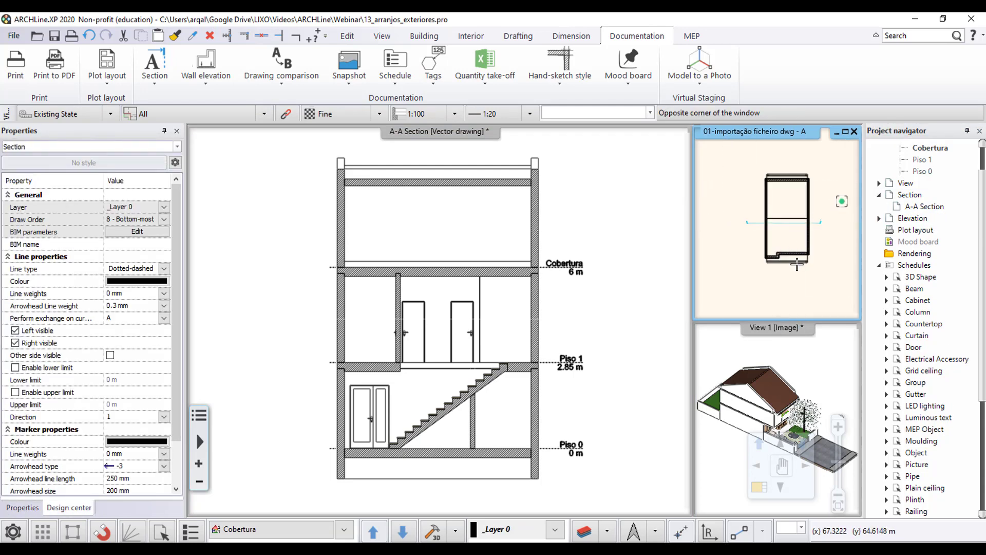
left_click(400, 532)
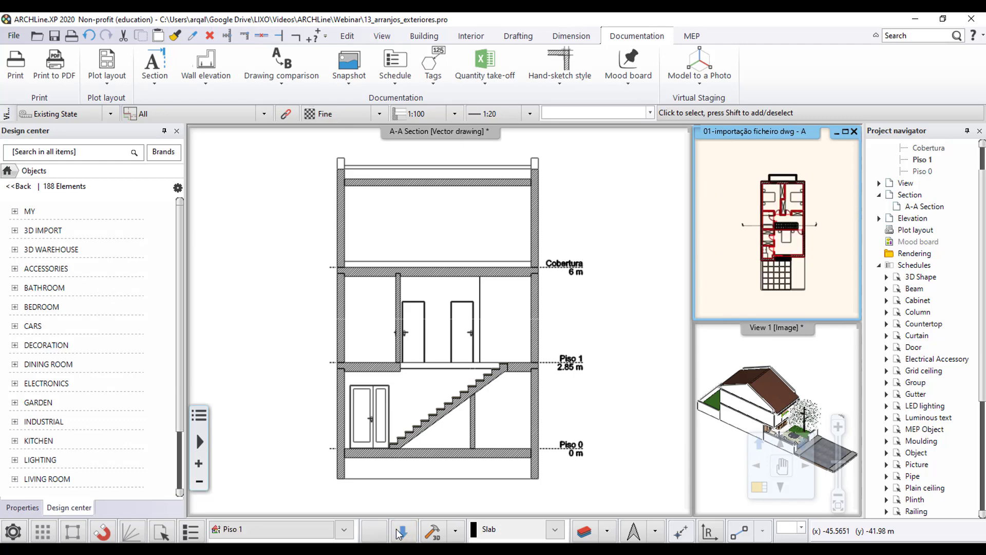
scroll(750, 165, "down", 2)
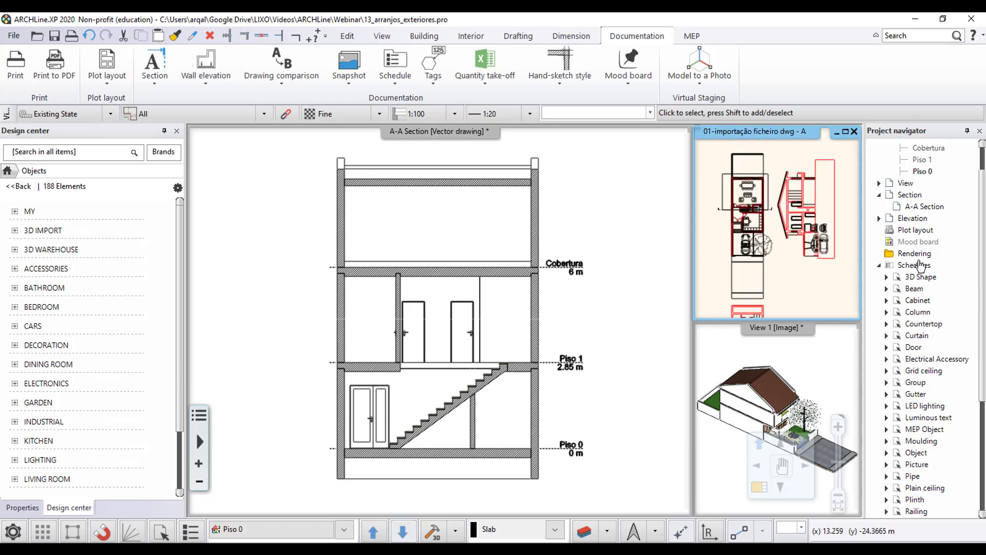
Start a new section from the project tree with 'Hide all the objects' turned off.
left_click(910, 196)
right_click(910, 195)
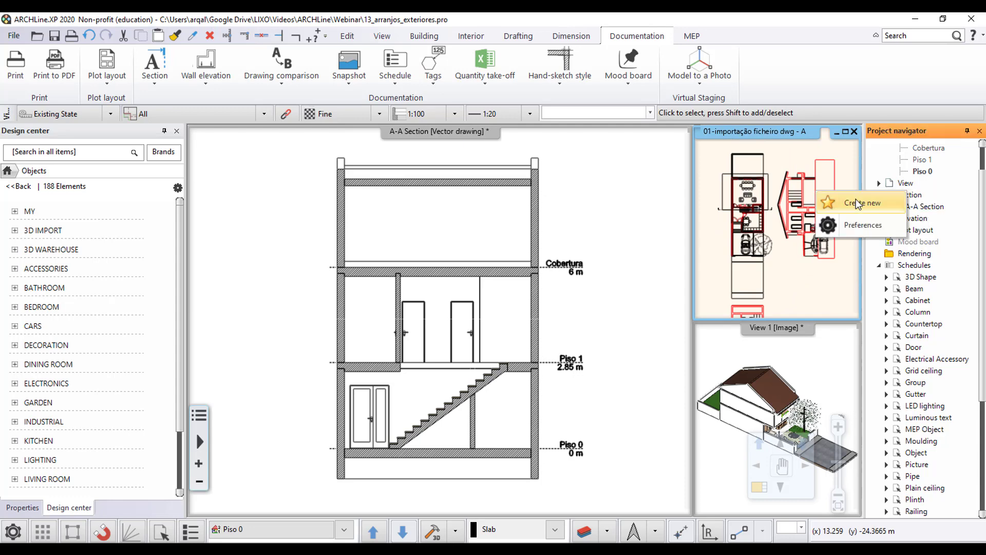
left_click(856, 203)
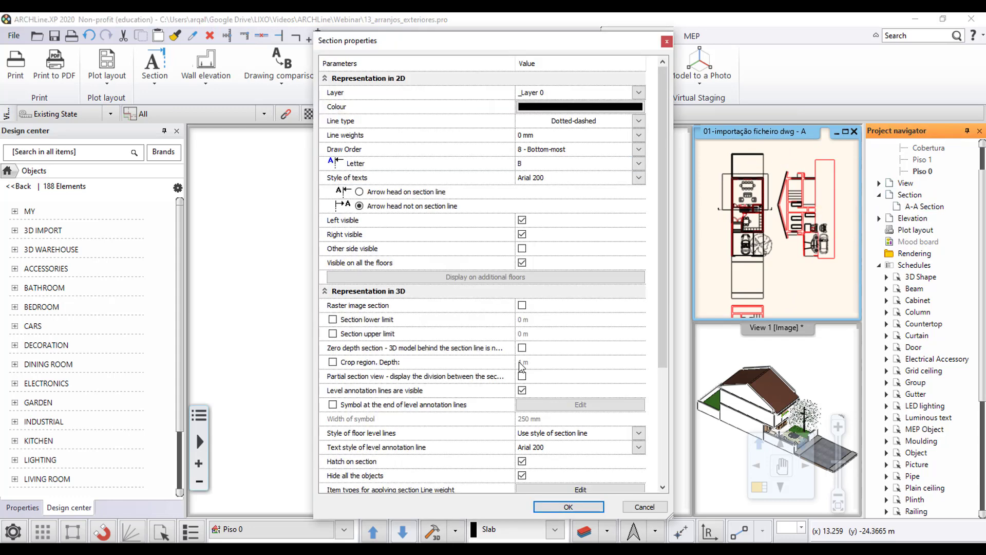
scroll(401, 395, "down", 3)
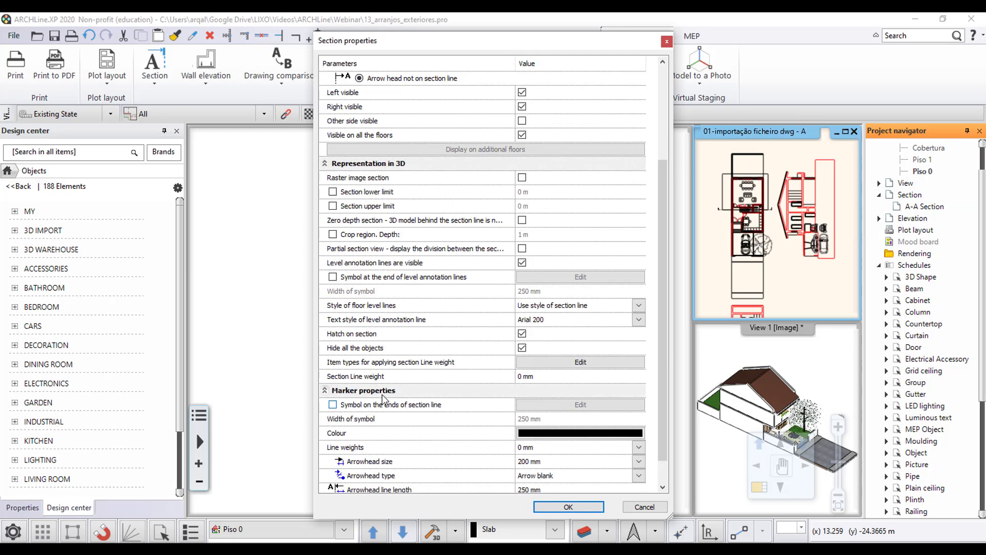
scroll(565, 339, "down", 1)
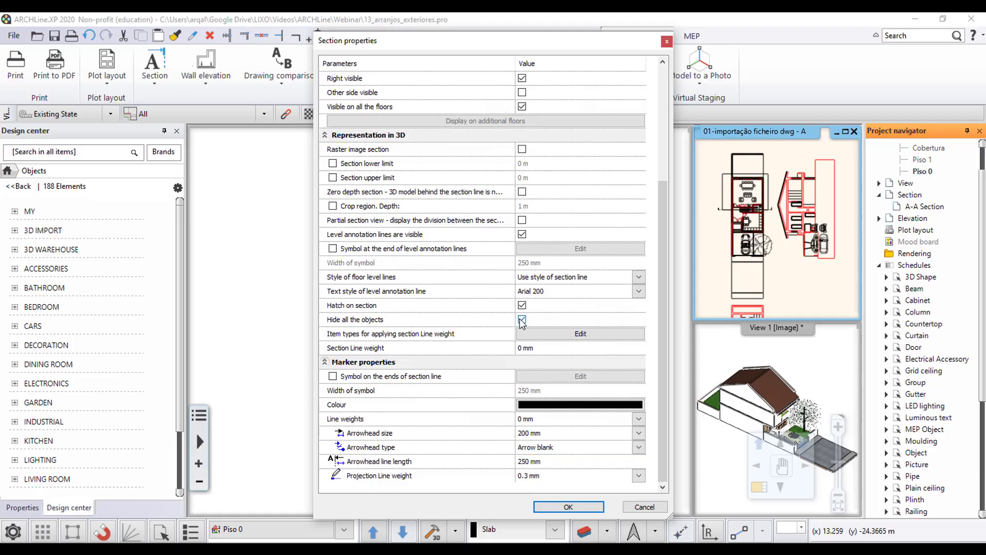
left_click(521, 320)
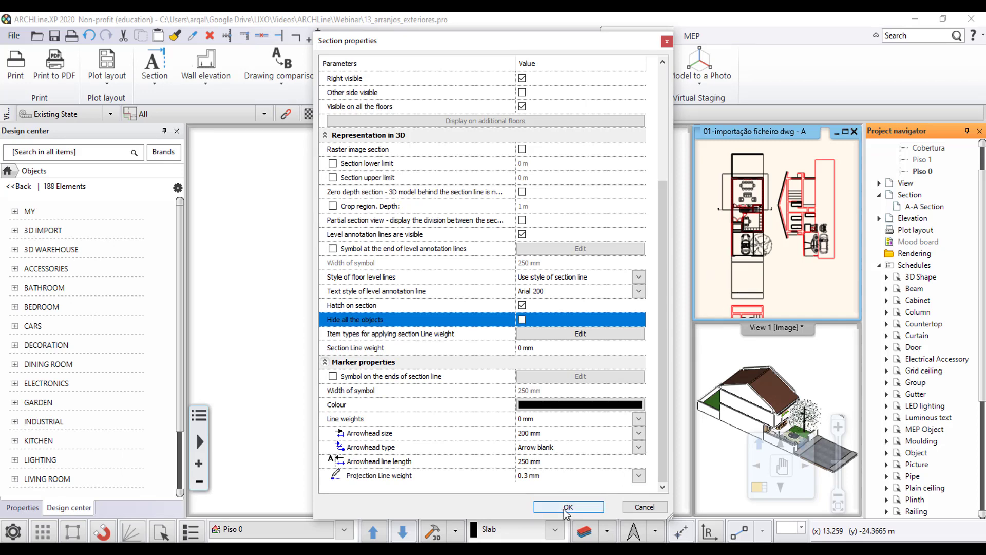
left_click(567, 507)
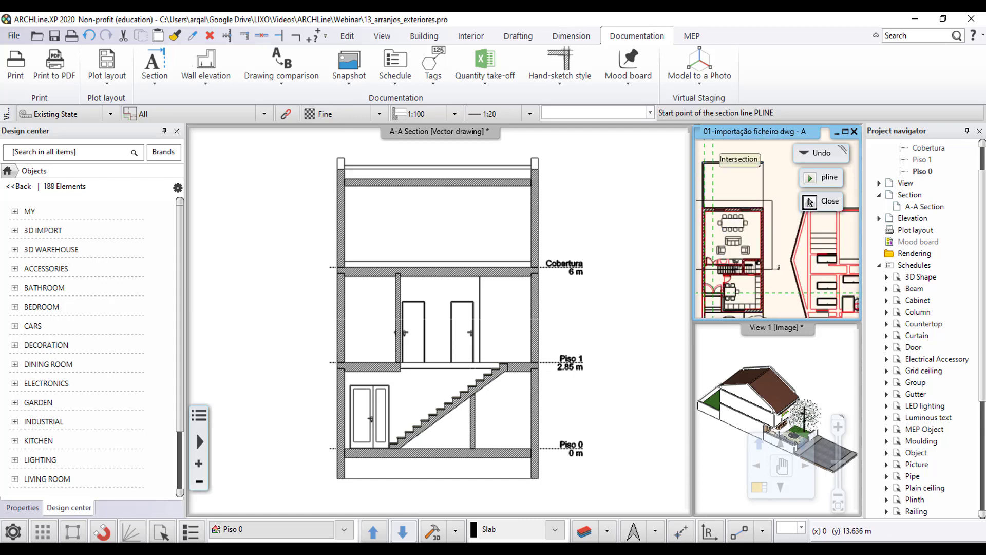
Draw the B-B section line through the house plan, choose its viewing side and confirm with Sim.
left_click(729, 149)
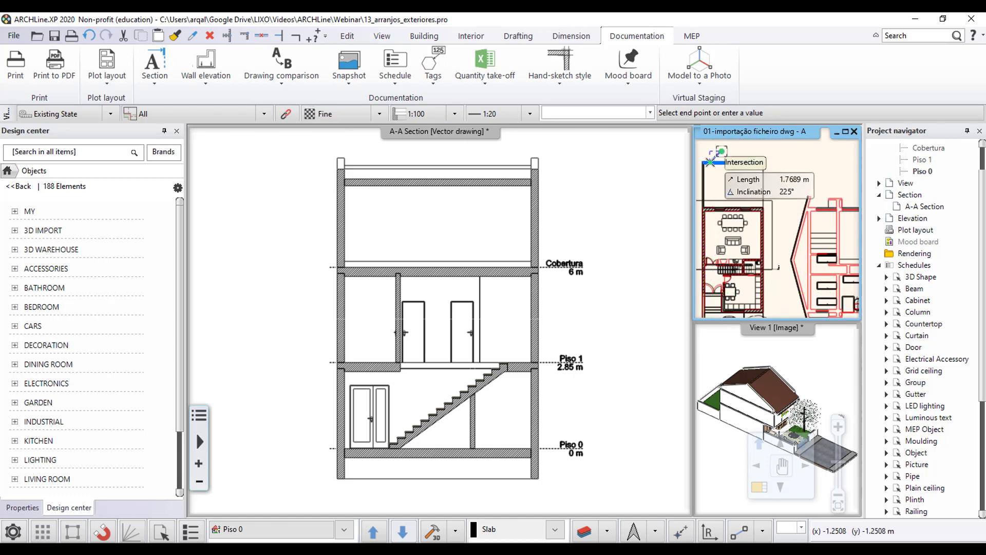
middle_click_drag(729, 226, 724, 131)
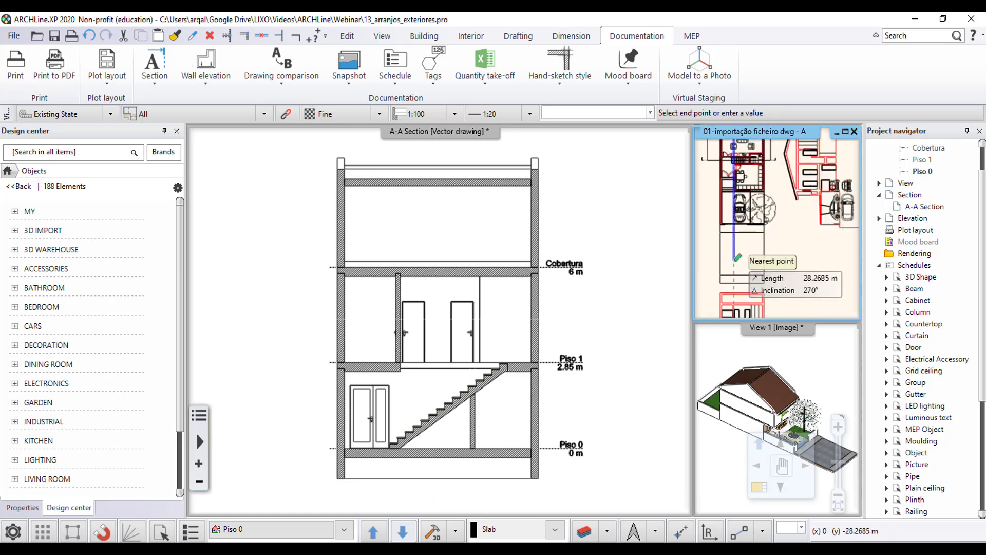
middle_click_drag(725, 290, 724, 226)
scroll(759, 219, "up", 1)
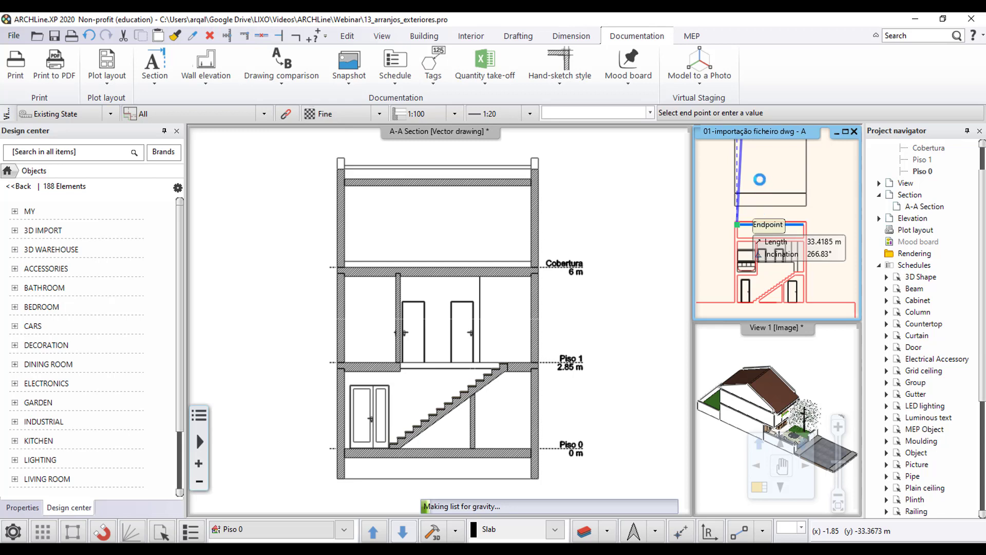
right_click(759, 186)
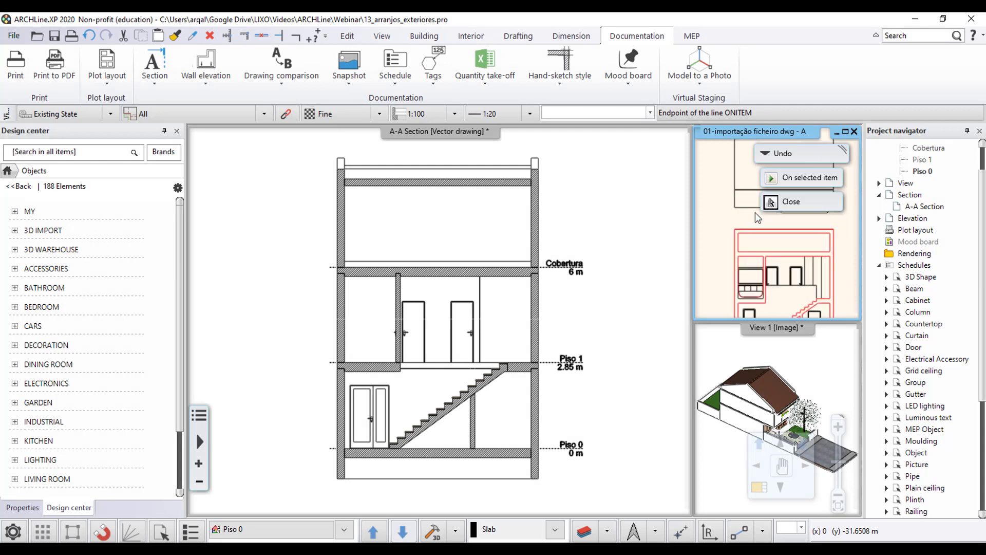
left_click(783, 202)
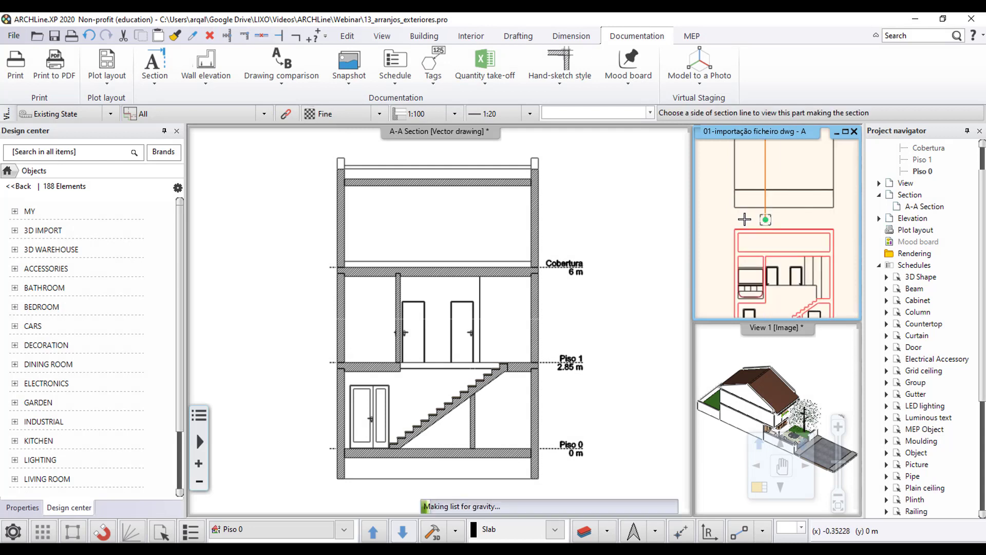
scroll(768, 216, "down", 1)
scroll(768, 216, "down", 2)
scroll(729, 241, "up", 3)
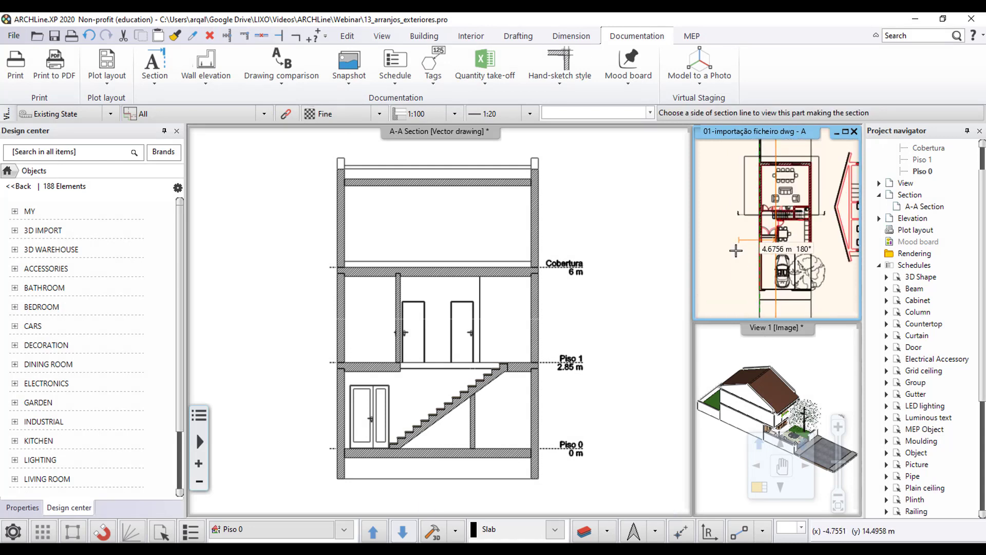
left_click(718, 242)
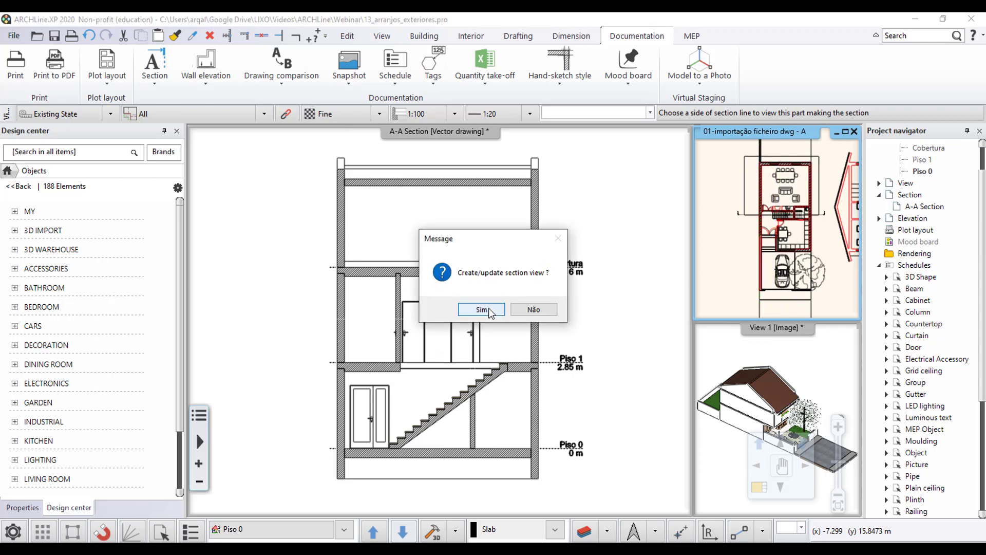
left_click(488, 309)
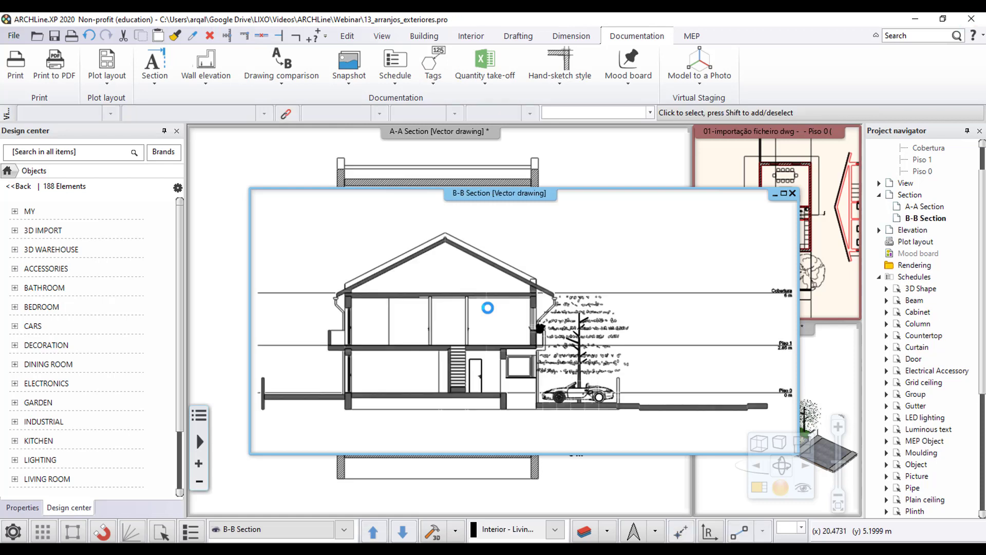
Zoom around the new B-B Section to inspect the cut house, tree and car.
scroll(529, 370, "up", 1)
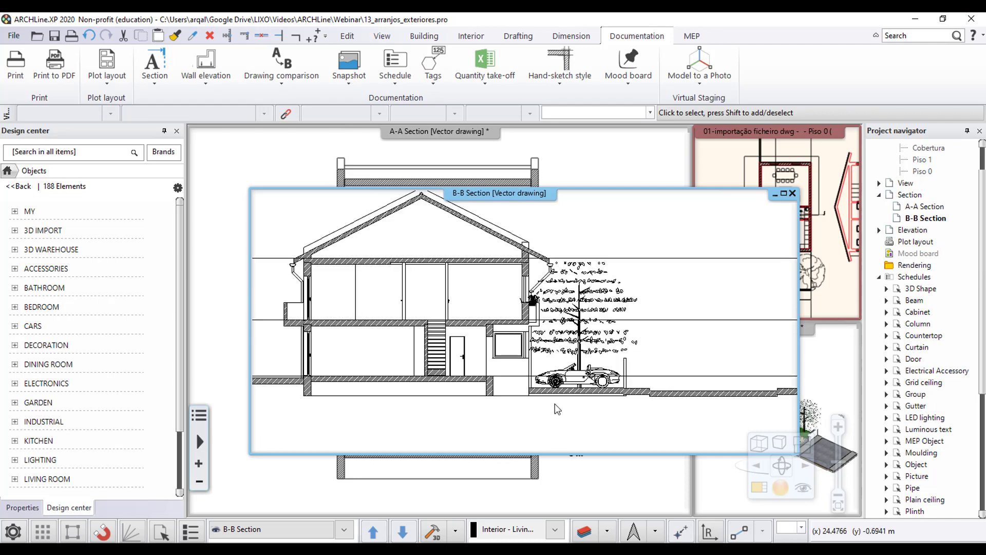
scroll(524, 349, "up", 1)
scroll(519, 330, "up", 1)
scroll(529, 339, "down", 1)
scroll(539, 345, "down", 1)
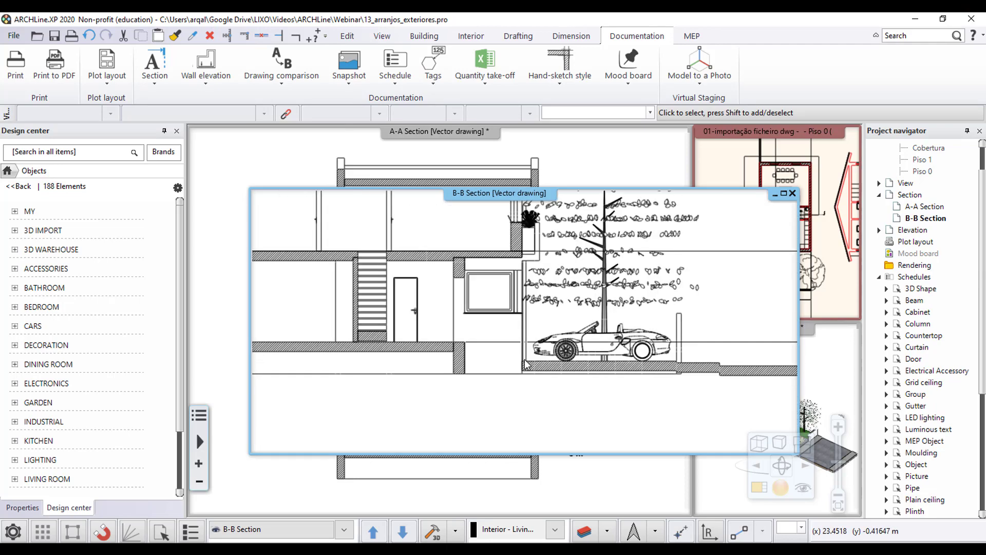
scroll(565, 319, "up", 1)
scroll(514, 360, "down", 1)
scroll(514, 359, "down", 1)
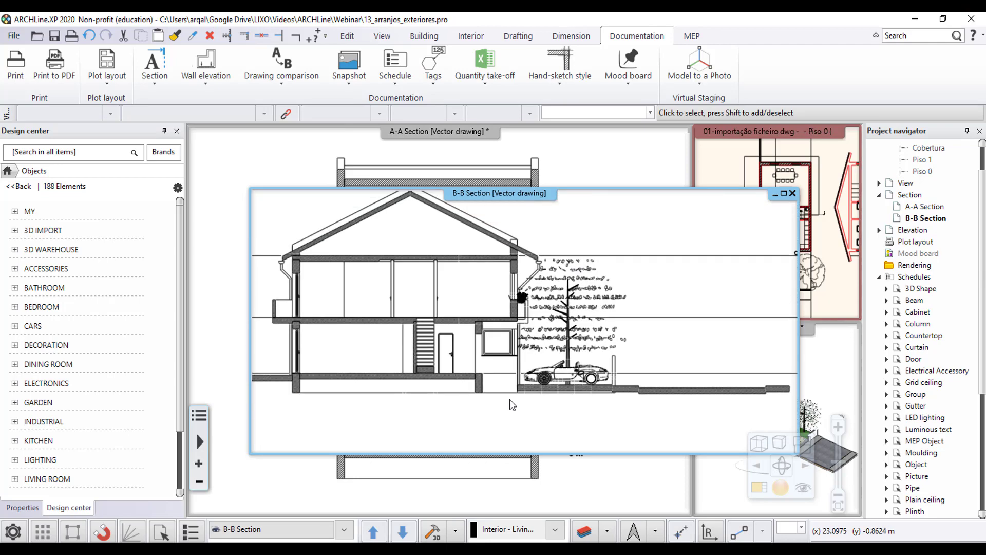
scroll(514, 360, "down", 1)
scroll(514, 359, "down", 1)
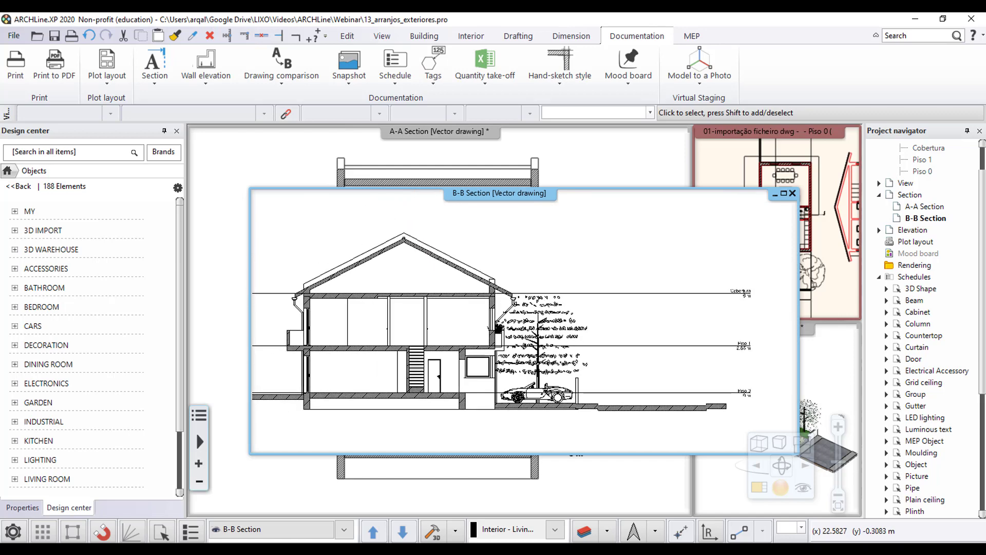
scroll(514, 359, "up", 1)
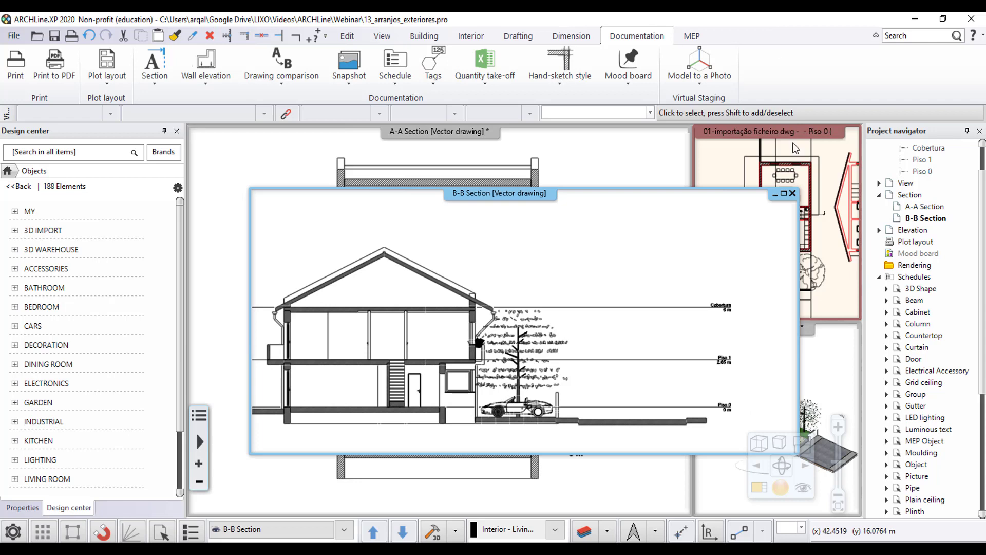
Bring the Piso 0 floor plan back to the main area with B-B Section tiled alongside.
left_click(758, 487)
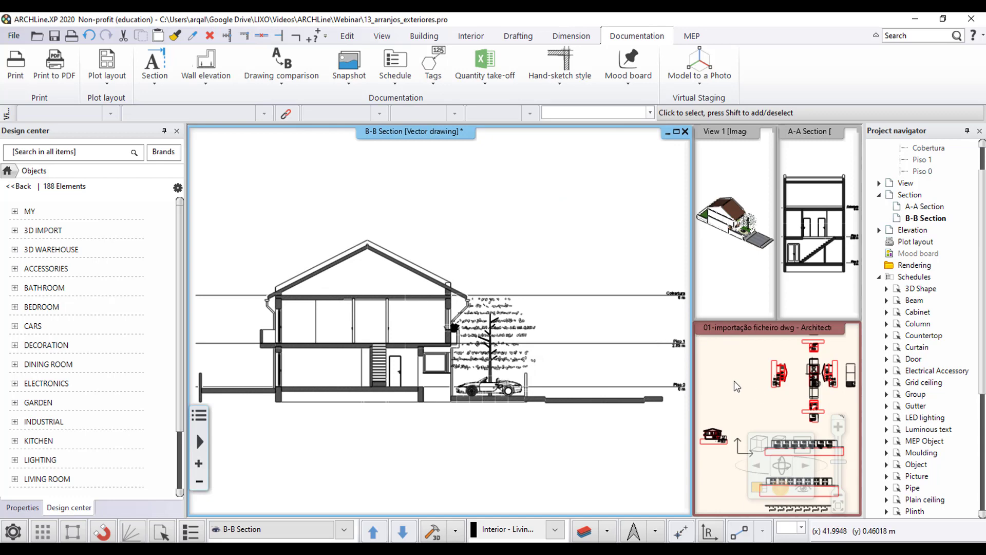
left_click(738, 400)
left_click(758, 486)
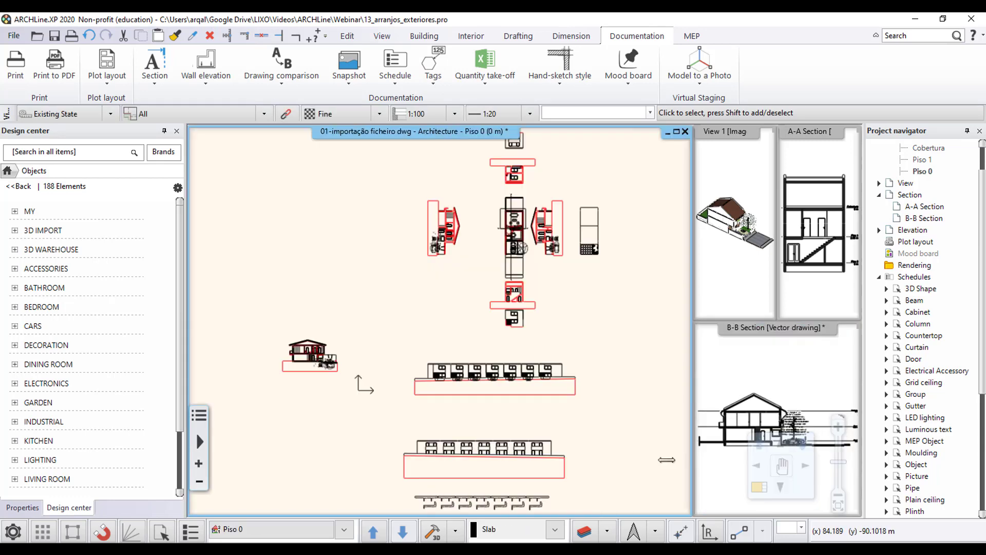
scroll(542, 295, "up", 5)
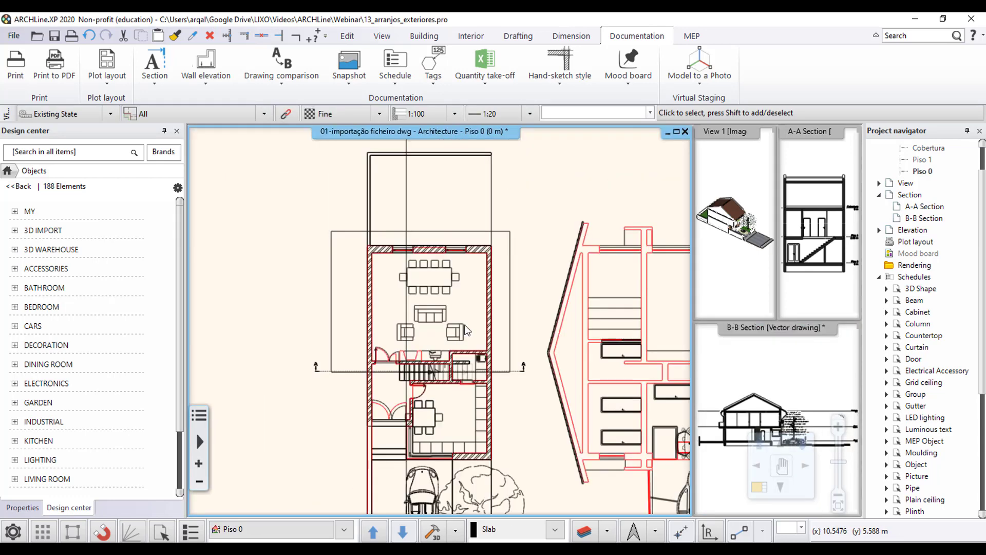
Zoom in on the plan and select the B-B section line.
scroll(450, 385, "up", 2)
scroll(450, 385, "up", 2)
scroll(450, 385, "up", 2)
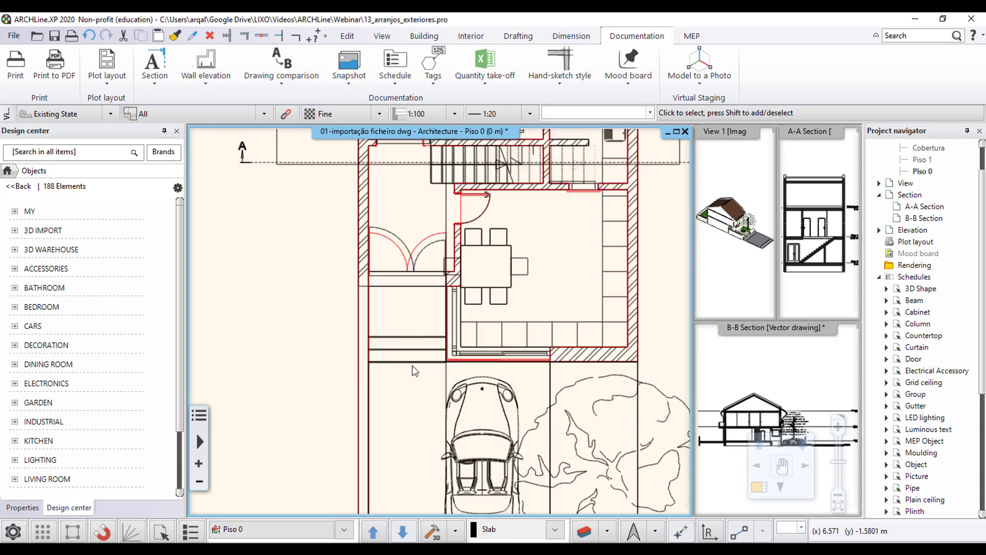
scroll(450, 386, "up", 2)
left_click(471, 337)
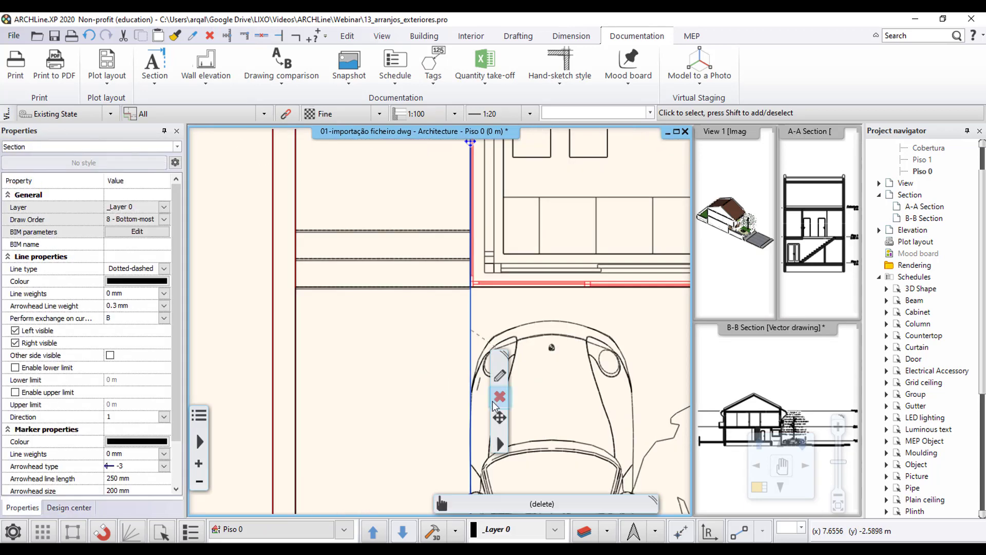
Move the B-B section line to a new position across the house and show the regenerated section.
left_click(499, 419)
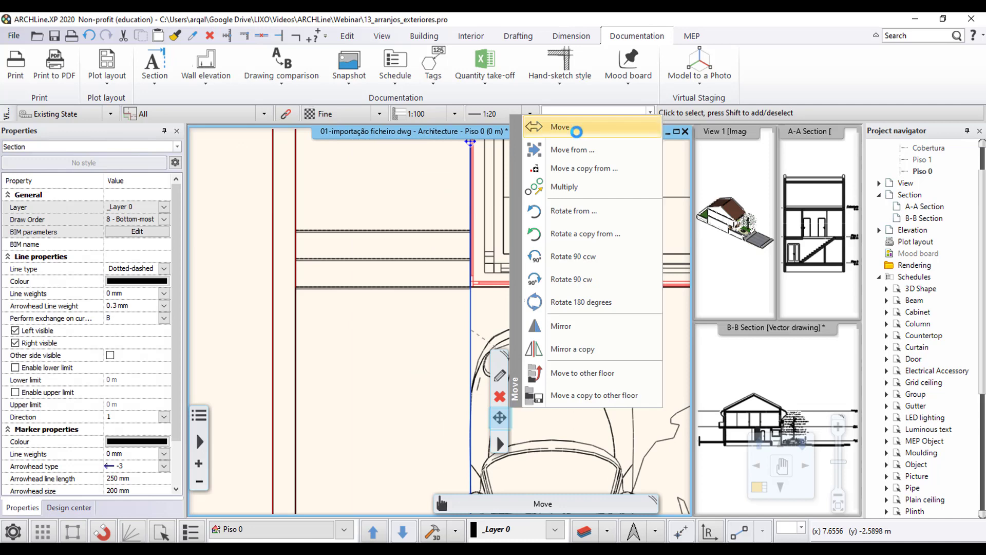
left_click(560, 127)
scroll(493, 239, "down", 2)
left_click(472, 219)
scroll(494, 239, "up", 2)
scroll(493, 239, "down", 3)
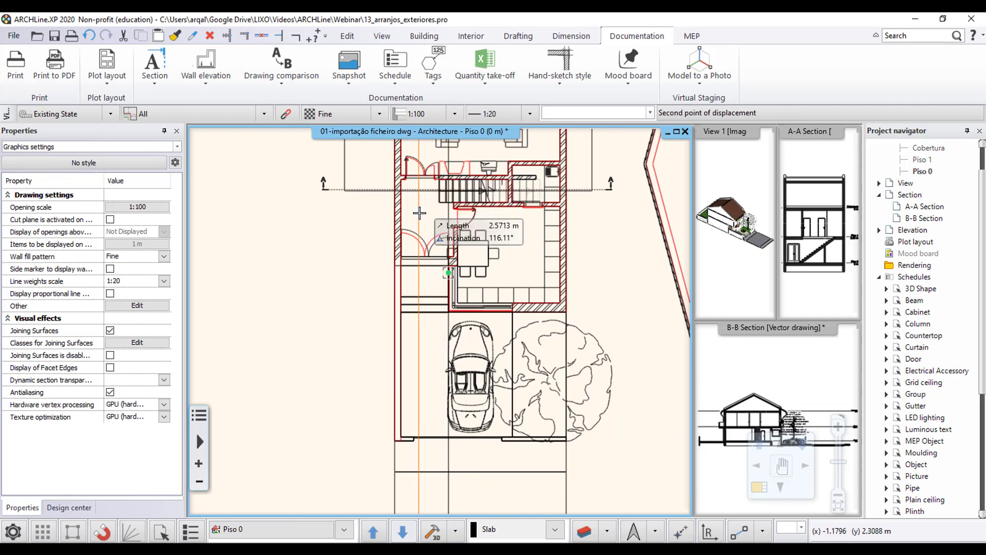
scroll(422, 212, "down", 1)
scroll(421, 212, "down", 2)
middle_click_drag(423, 218, 426, 271)
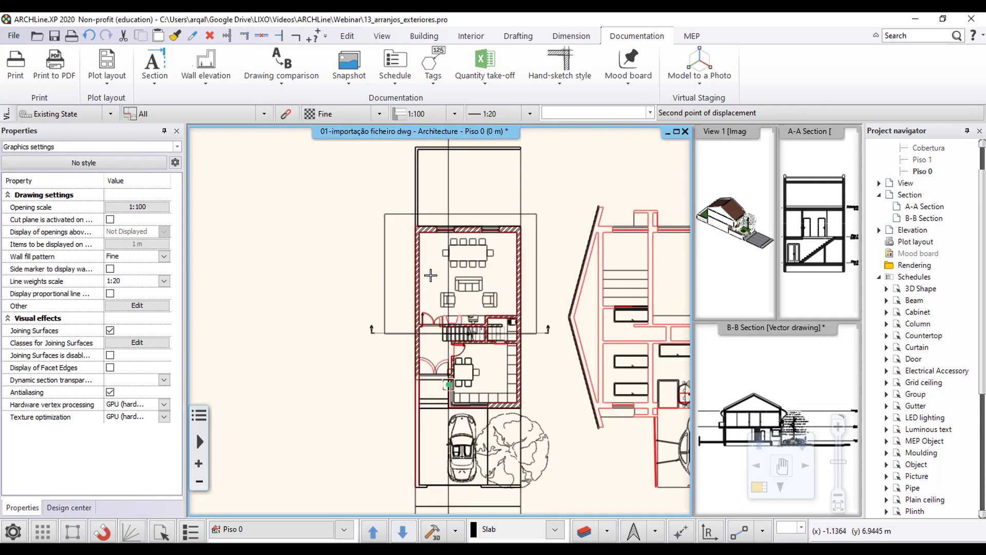
left_click(431, 275)
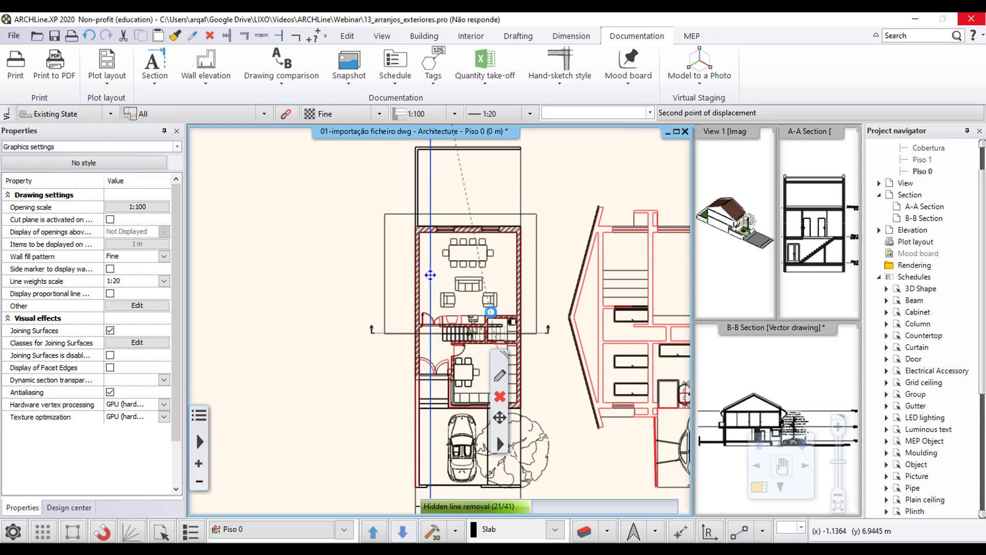
left_click(777, 375)
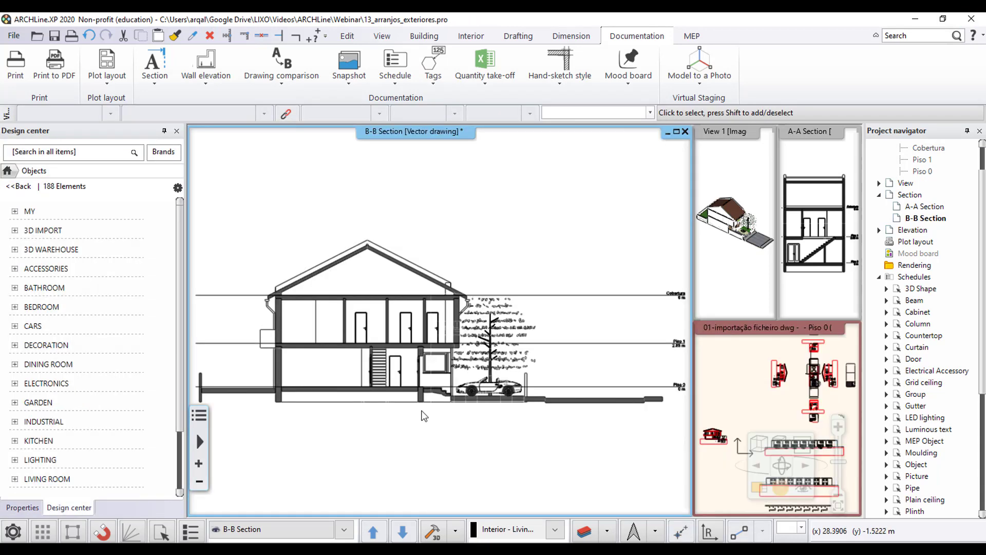
Zoom in and out of the current view to survey the drawing.
scroll(470, 364, "up", 2)
scroll(470, 365, "up", 2)
scroll(423, 320, "up", 2)
scroll(422, 320, "down", 2)
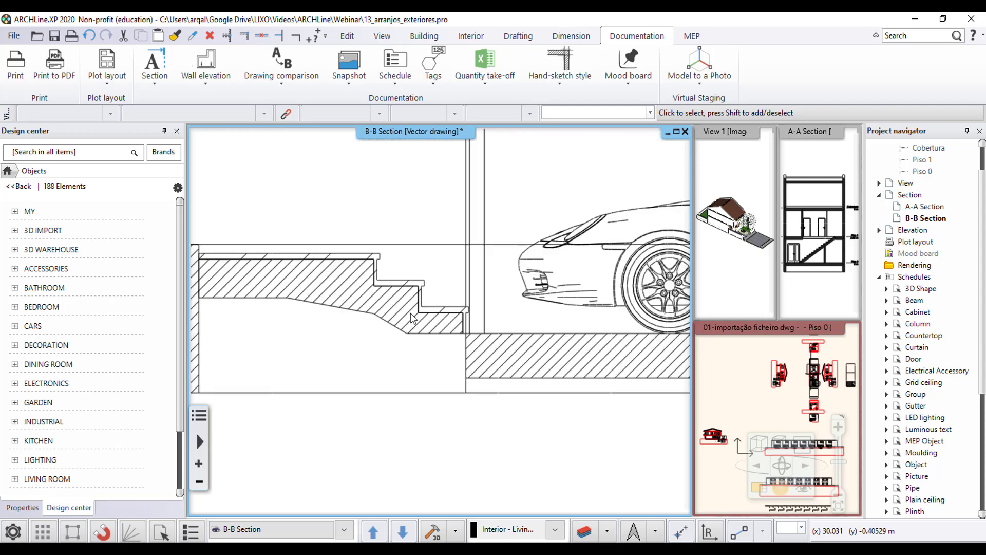
scroll(411, 313, "down", 1)
scroll(410, 326, "down", 2)
scroll(411, 325, "down", 1)
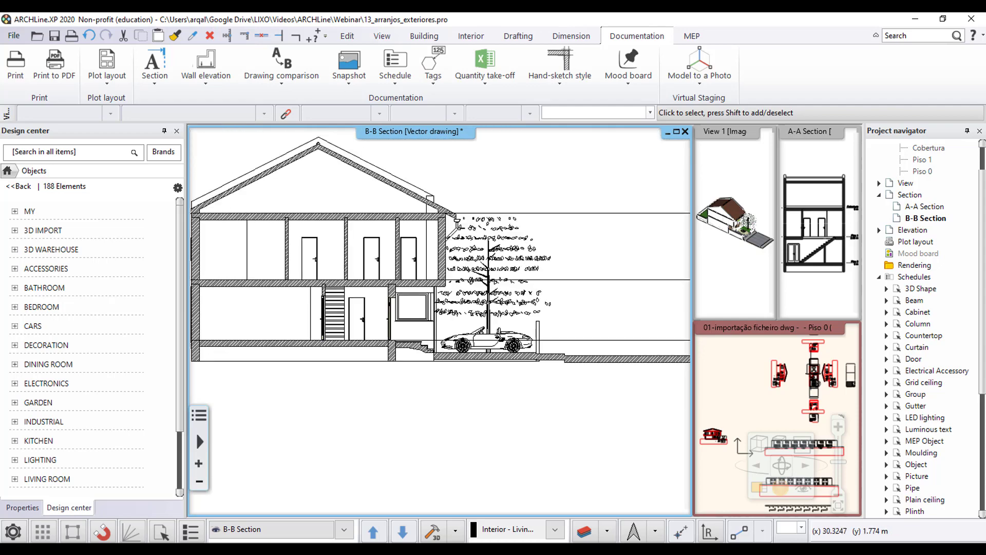
scroll(433, 264, "down", 1)
scroll(433, 264, "down", 1)
scroll(433, 264, "down", 1)
scroll(522, 295, "down", 1)
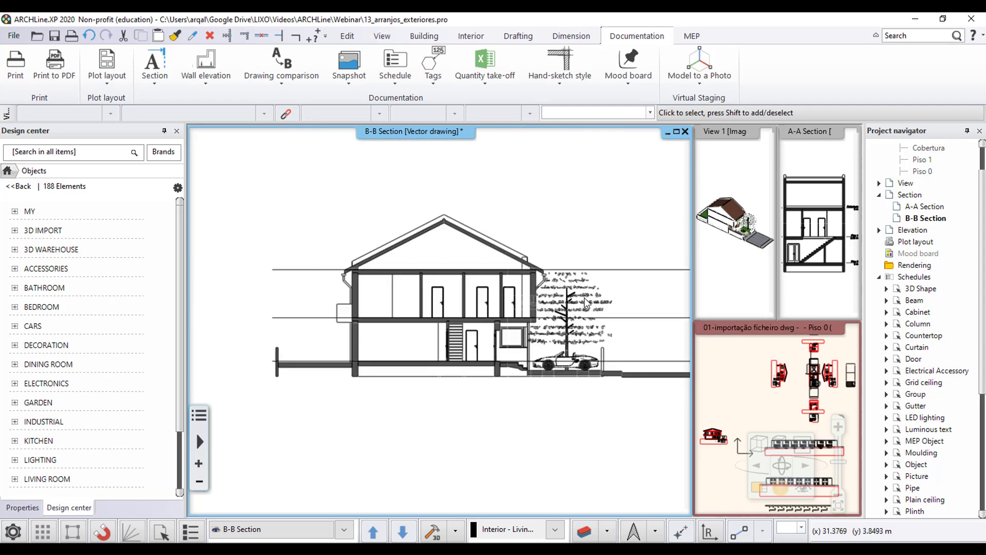
scroll(522, 295, "down", 1)
scroll(255, 359, "up", 2)
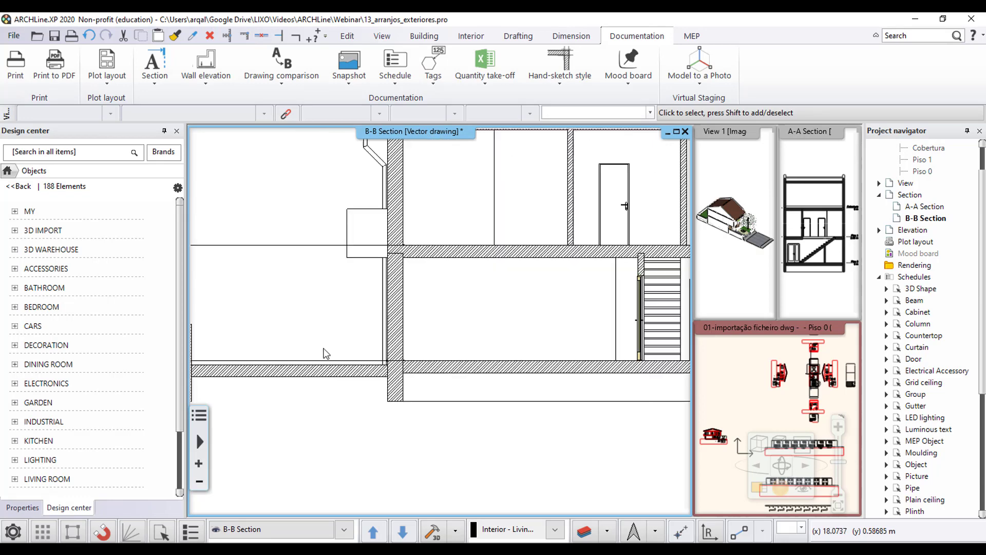
scroll(326, 353, "up", 2)
scroll(380, 280, "up", 2)
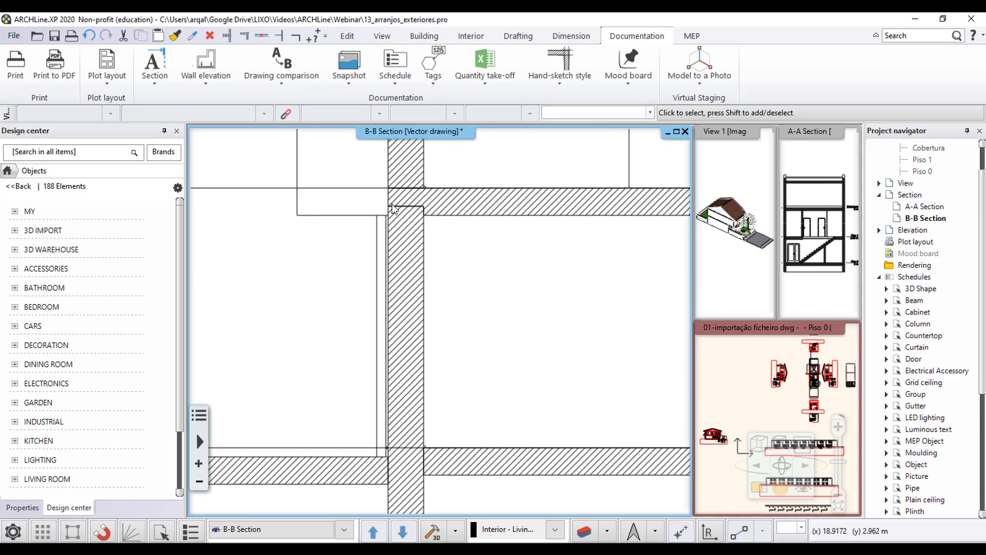
Swap the Piso 0 floor plan into the main view, zoomed onto the dining and living room.
left_click(757, 393)
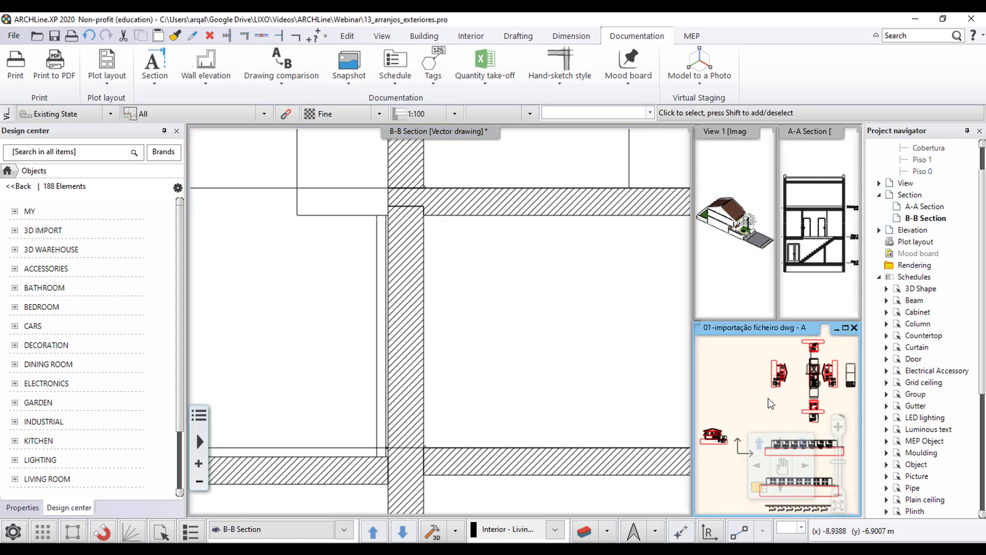
left_click(758, 490)
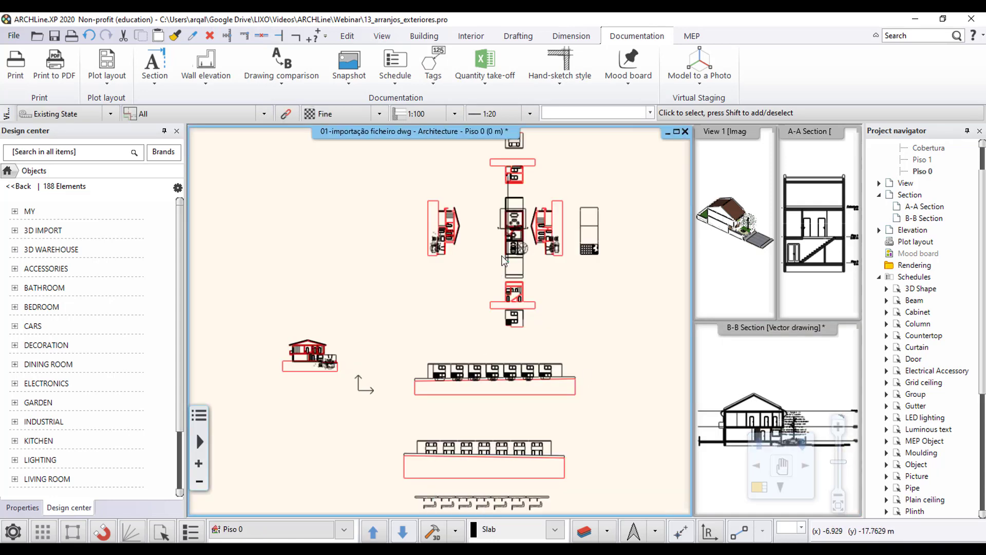
scroll(458, 392, "up", 1)
scroll(458, 392, "up", 1)
scroll(398, 340, "up", 2)
scroll(400, 346, "up", 2)
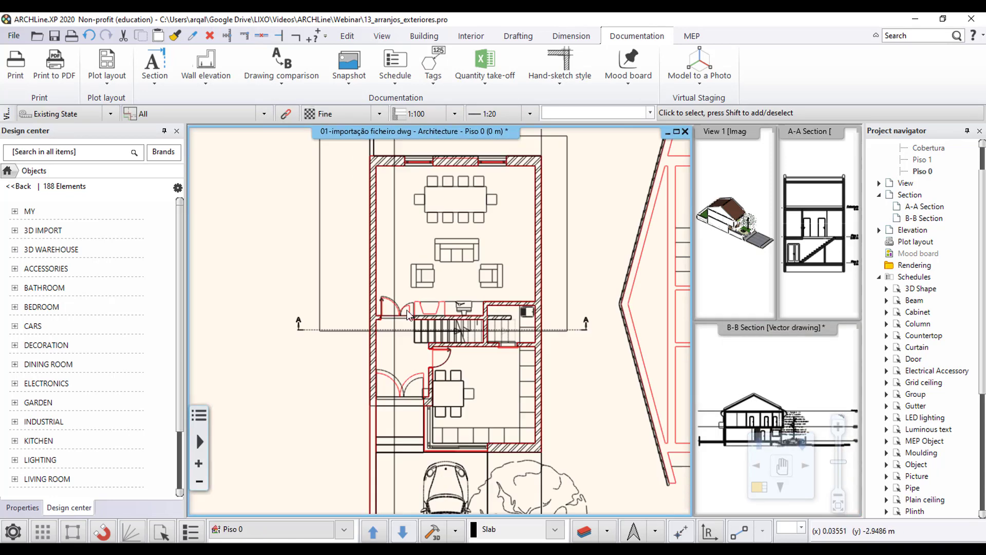
scroll(402, 355, "up", 2)
scroll(403, 363, "up", 1)
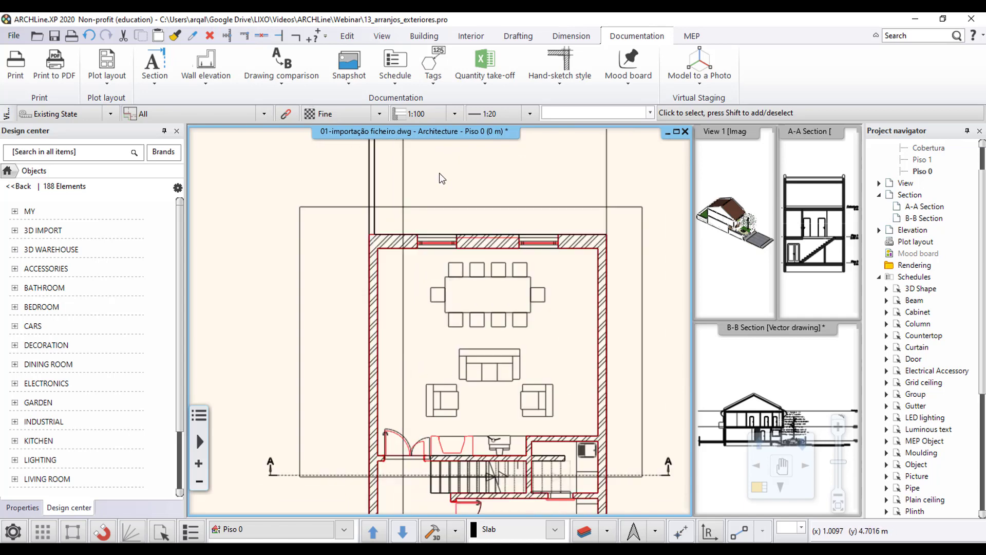
Insert a new node at the midpoint of the B-B section line.
left_click(405, 336)
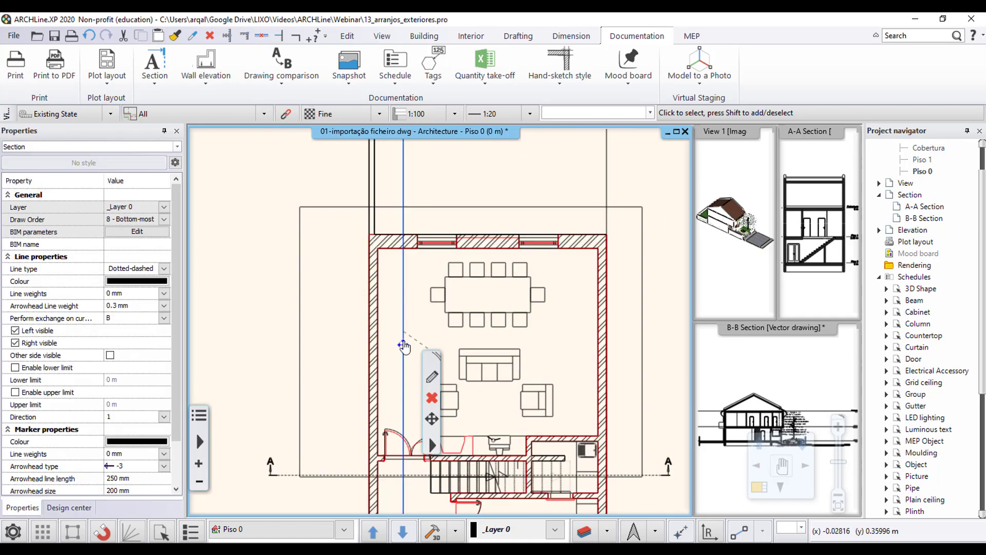
right_click(405, 316)
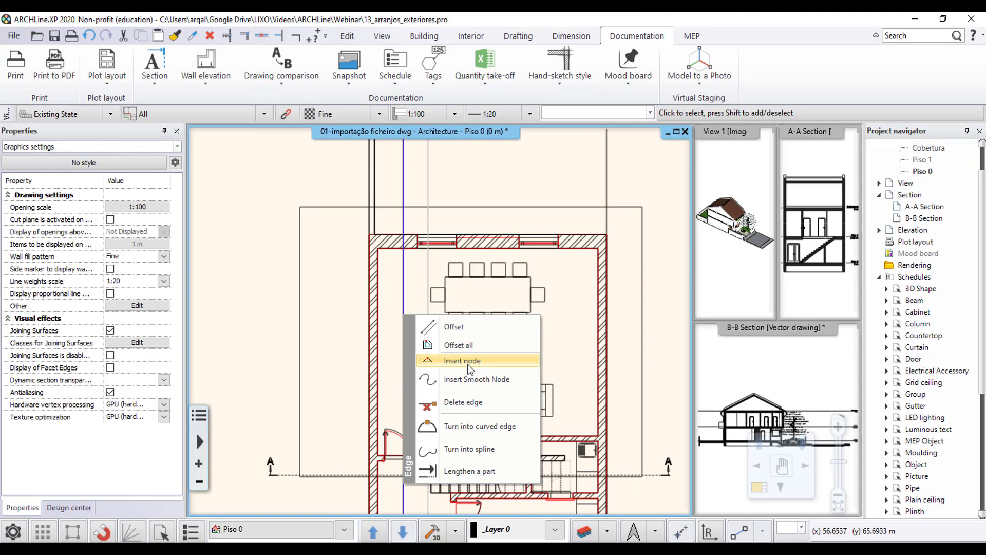
left_click(469, 368)
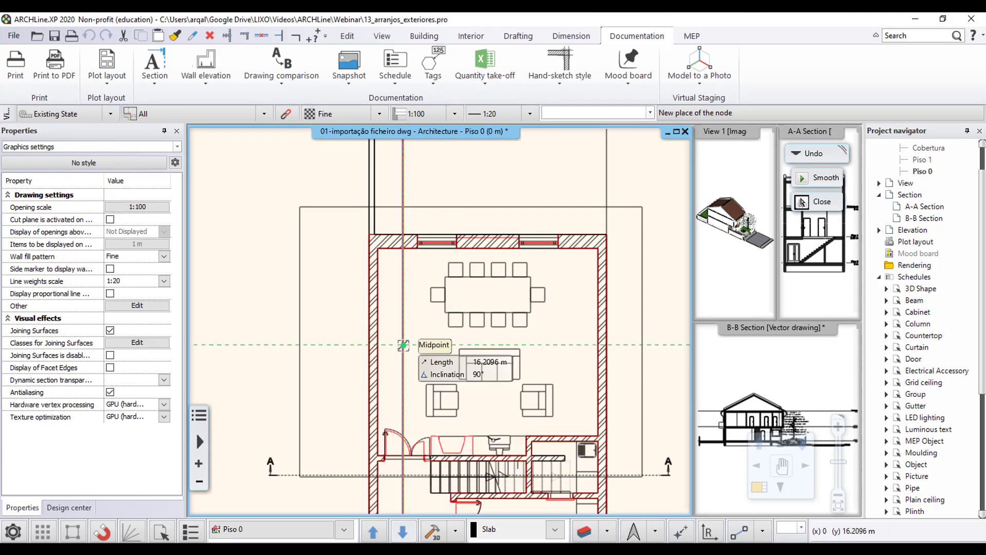
left_click(403, 345)
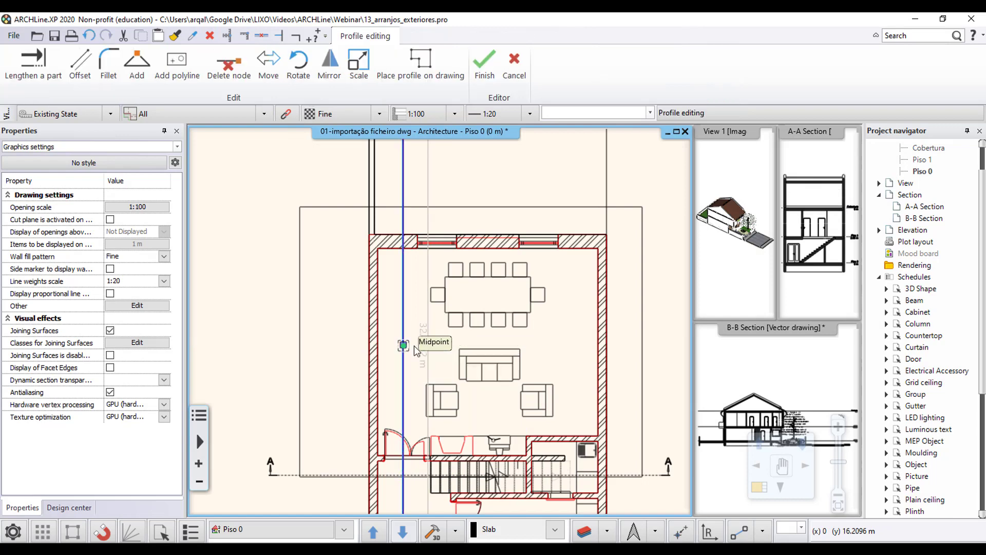
Offset one part of the section line about 0.95 m sideways and confirm regenerating B-B Section.
right_click(405, 318)
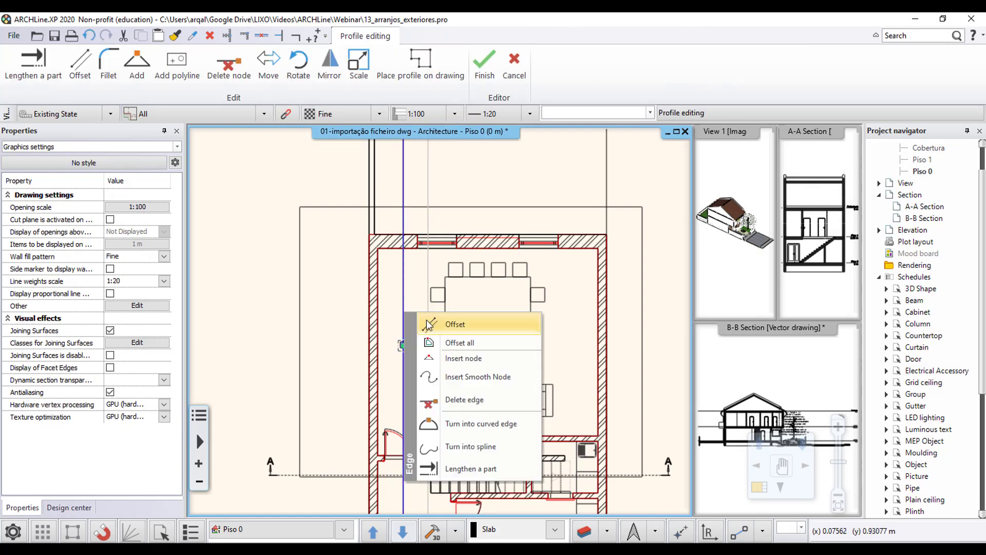
left_click(426, 321)
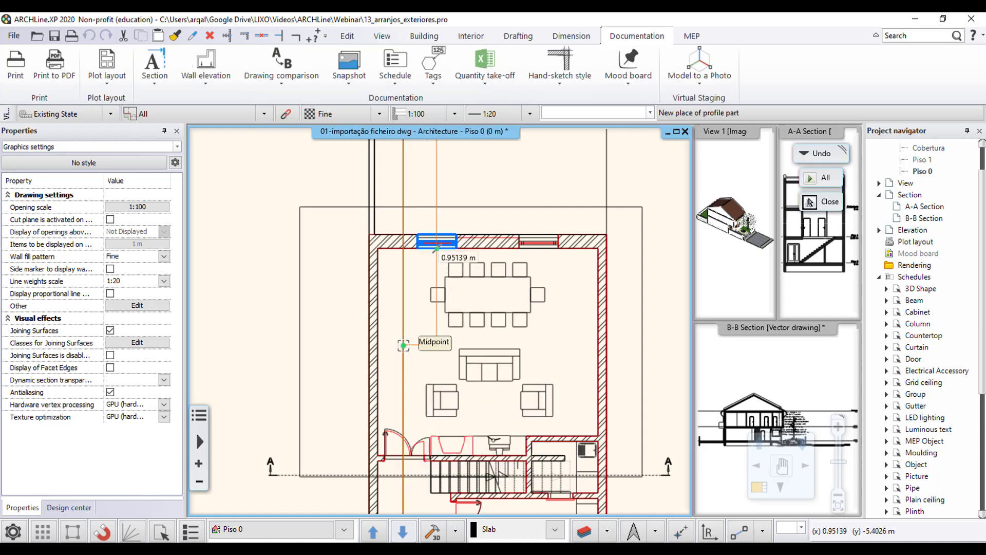
left_click(435, 248)
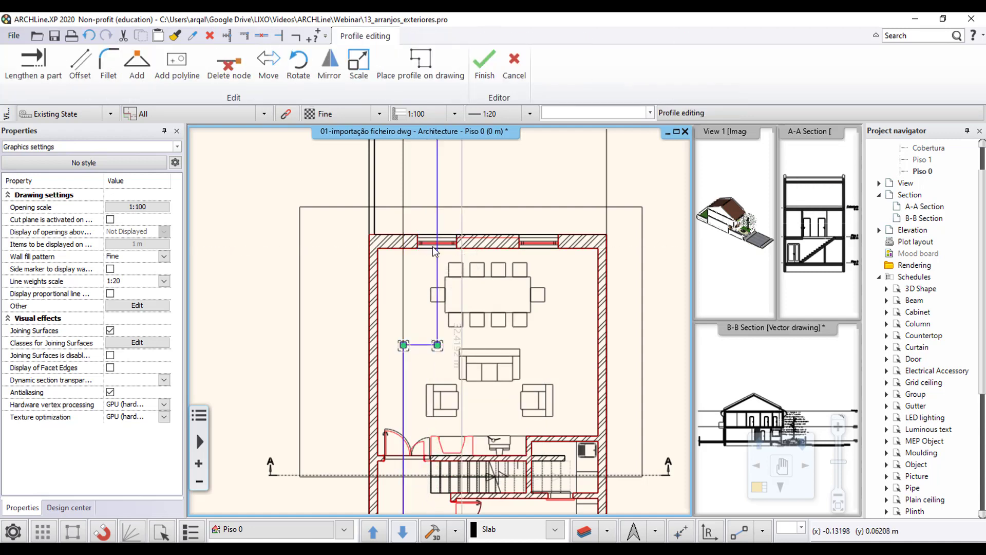
scroll(445, 288, "down", 2)
scroll(445, 288, "down", 2)
scroll(445, 289, "down", 2)
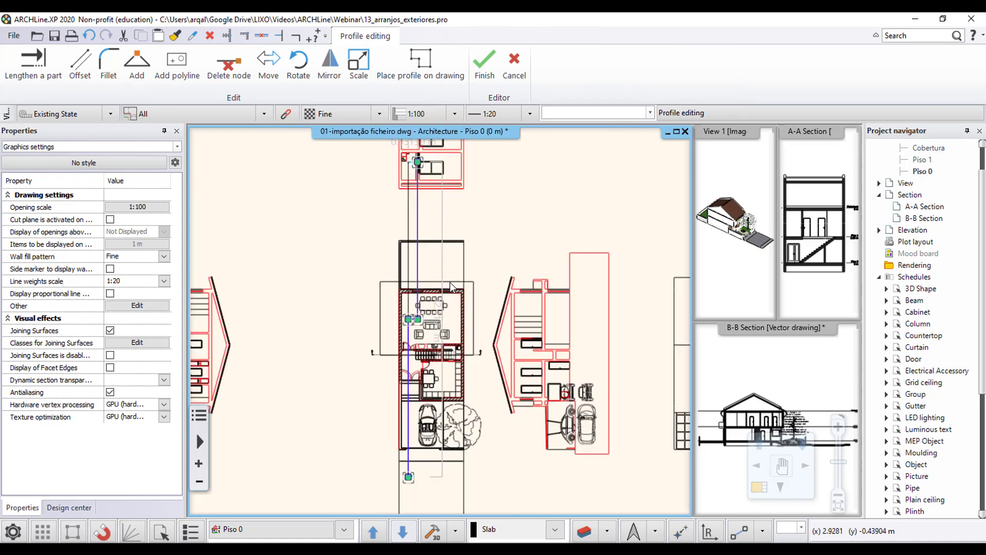
scroll(448, 282, "down", 1)
key("Return")
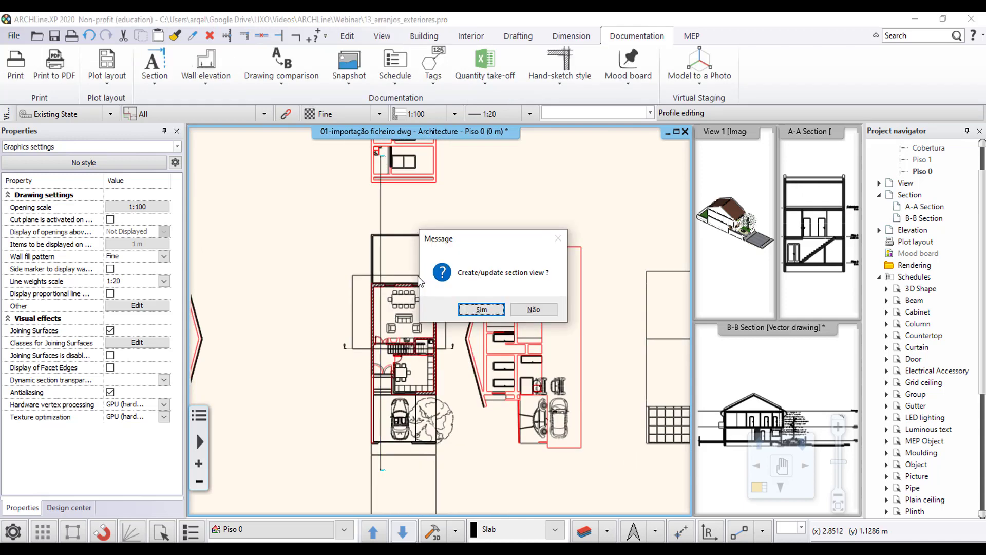
key("Return")
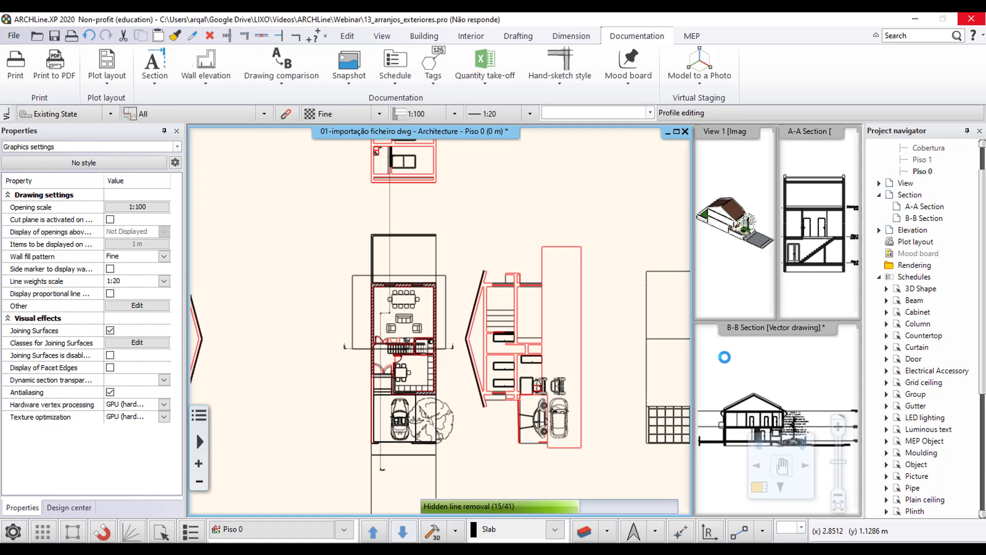
left_click(723, 356)
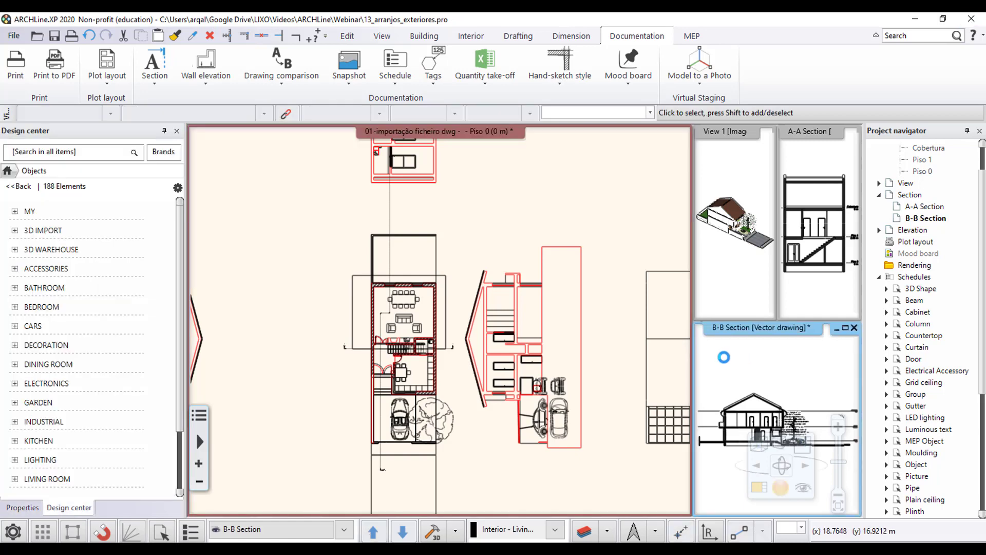
Bring the regenerated B-B Section into the main view and inspect the staircase side.
left_click(759, 492)
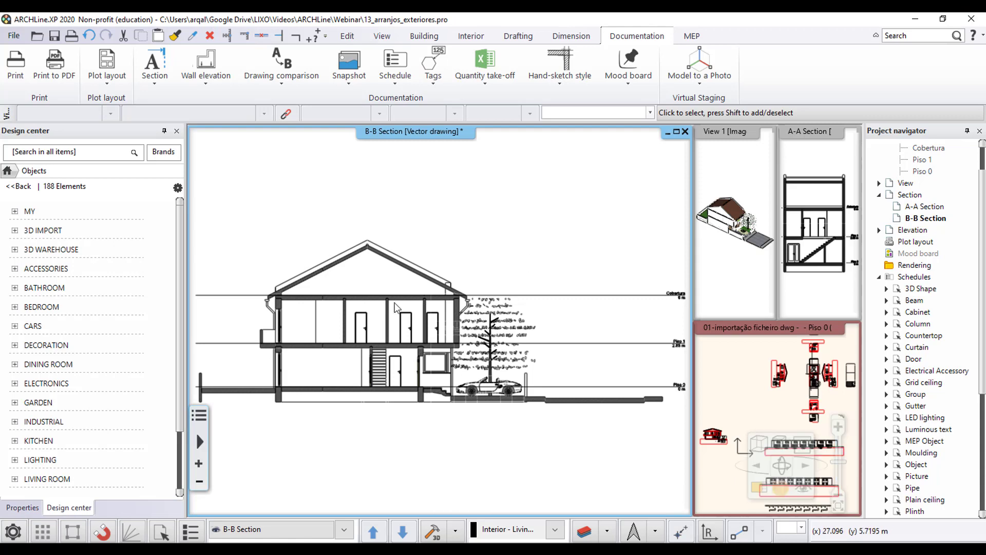
scroll(309, 378, "up", 3)
scroll(396, 338, "up", 2)
scroll(390, 323, "up", 2)
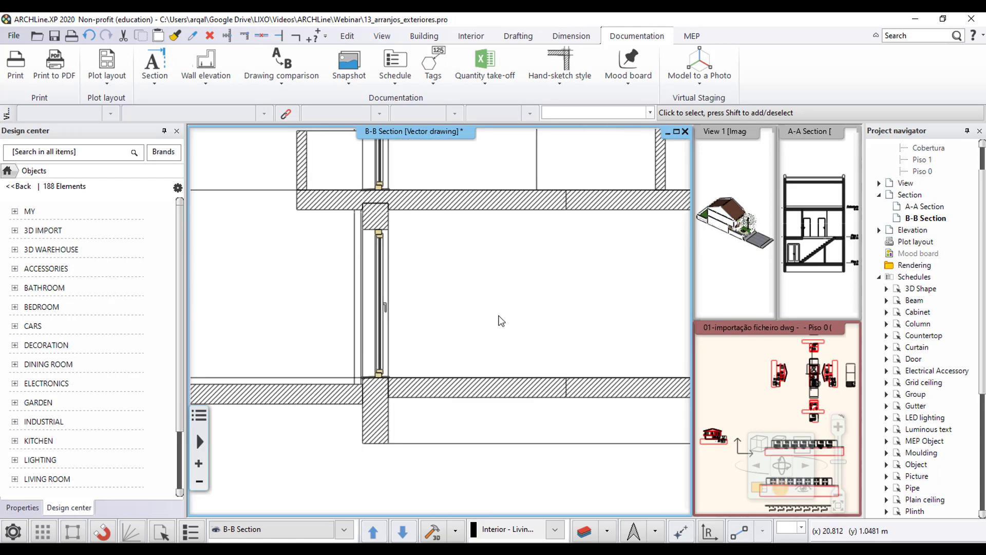
scroll(383, 304, "up", 2)
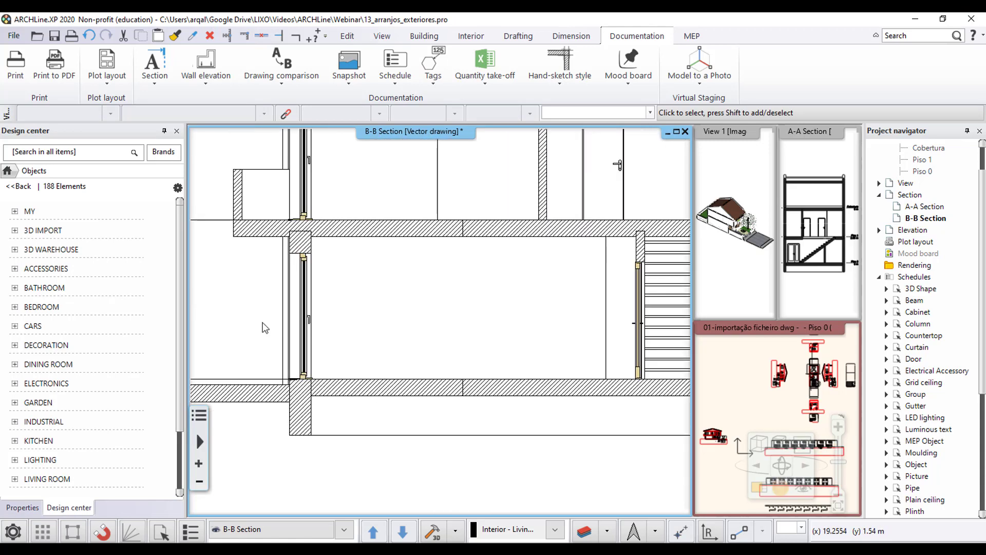
middle_click_drag(246, 222, 439, 349)
scroll(439, 348, "down", 1)
scroll(439, 346, "down", 1)
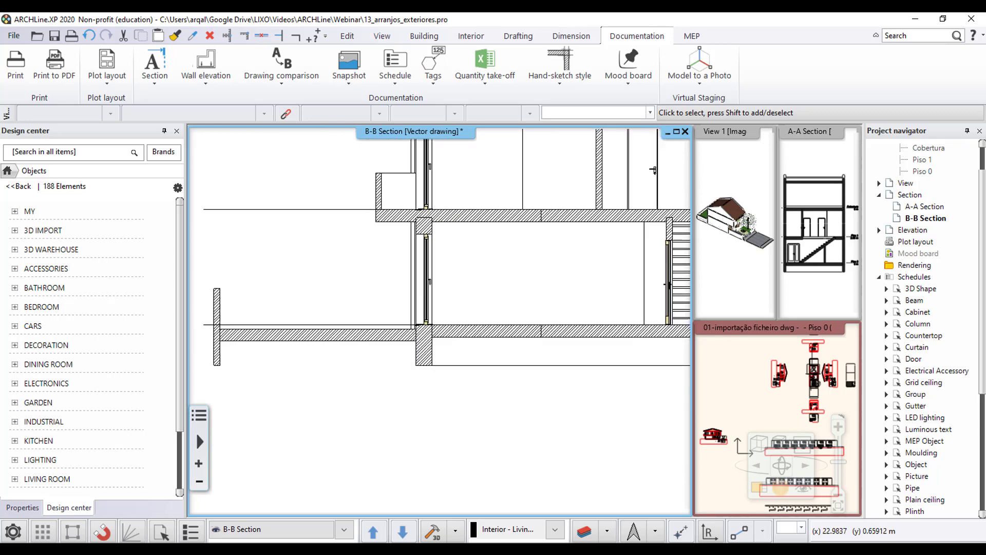
scroll(440, 344, "down", 2)
scroll(440, 342, "down", 1)
scroll(439, 321, "down", 2)
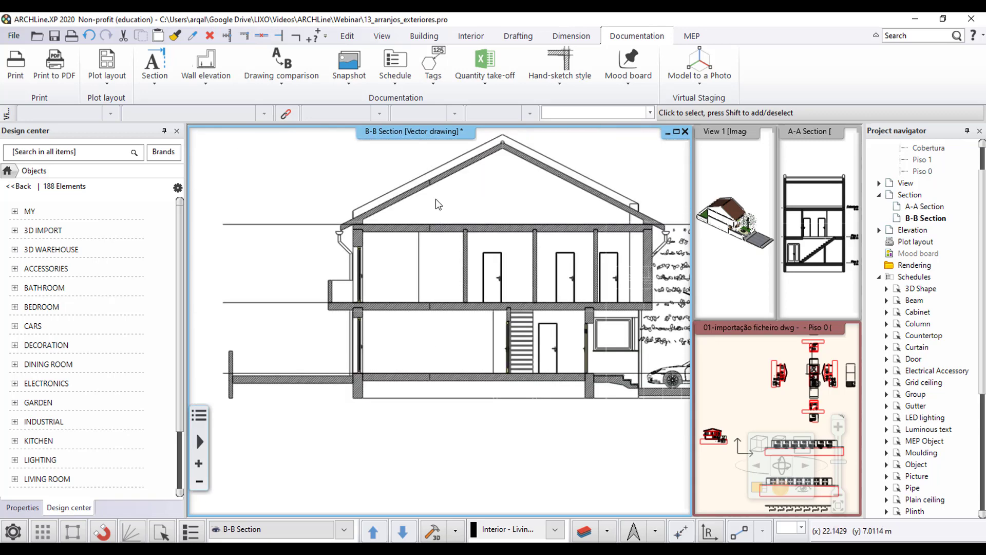
Recentre the whole B-B section, then switch to A-A Section and back via the Project navigator.
scroll(431, 175, "up", 1)
scroll(432, 184, "up", 1)
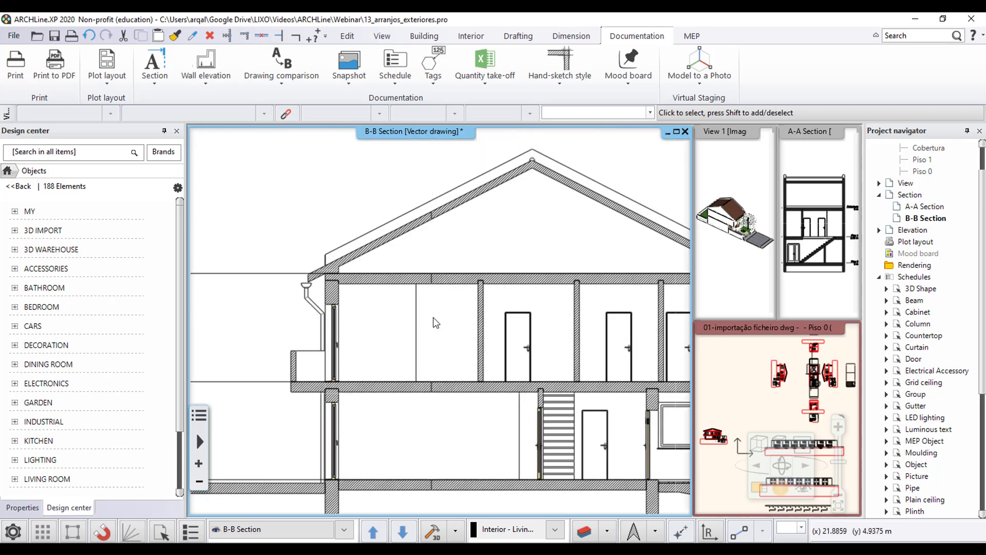
scroll(432, 288, "down", 2)
scroll(426, 303, "down", 1)
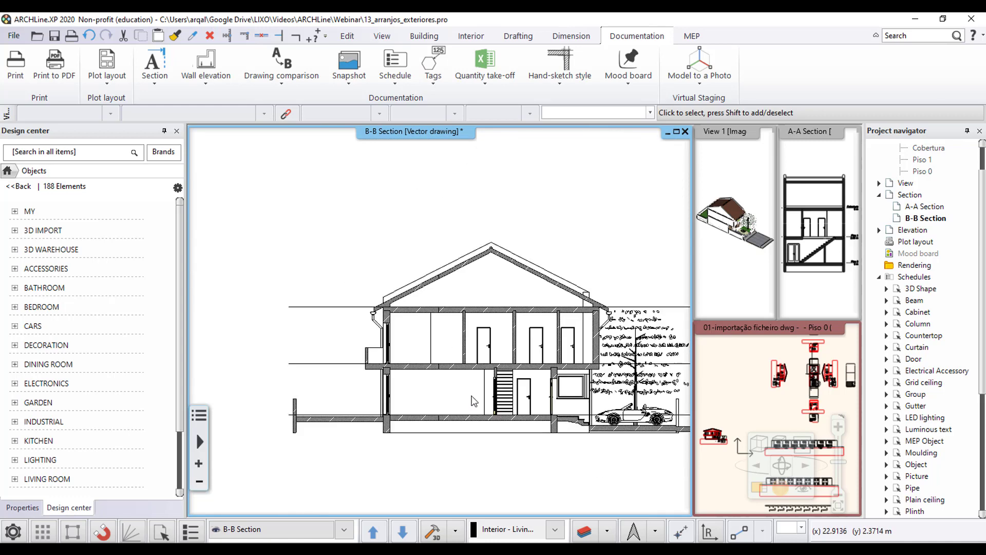
scroll(424, 303, "down", 1)
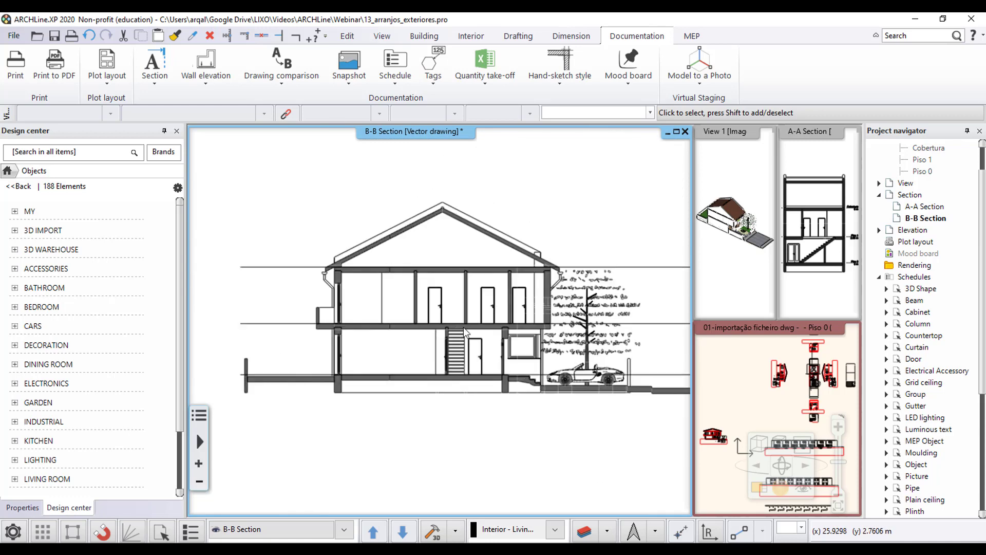
scroll(463, 328, "down", 1)
middle_click_drag(512, 344, 467, 373)
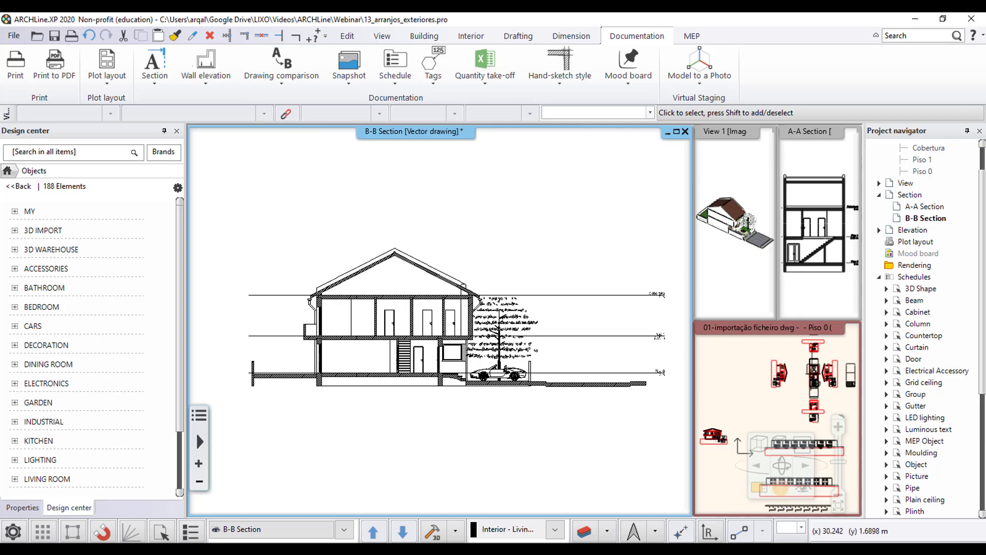
double_click(925, 206)
double_click(928, 218)
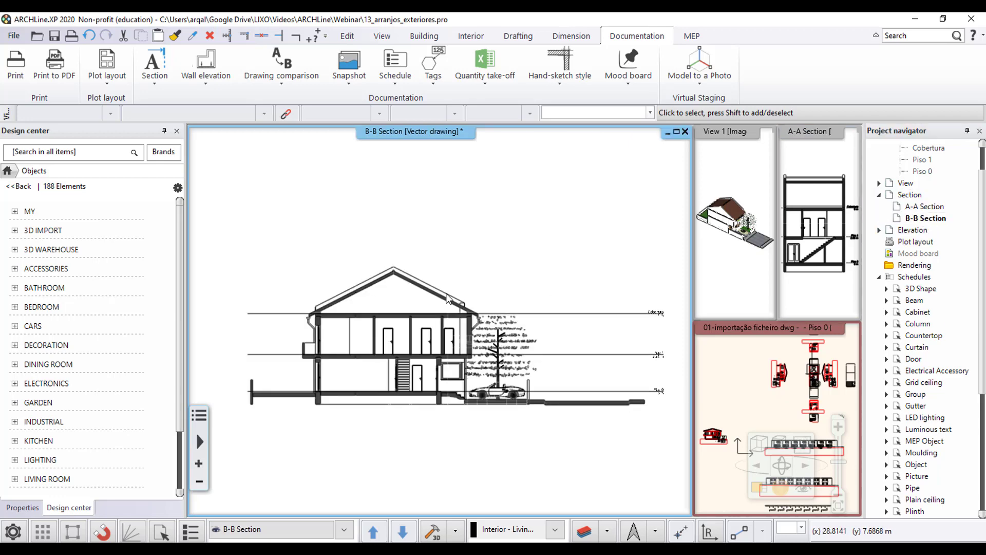